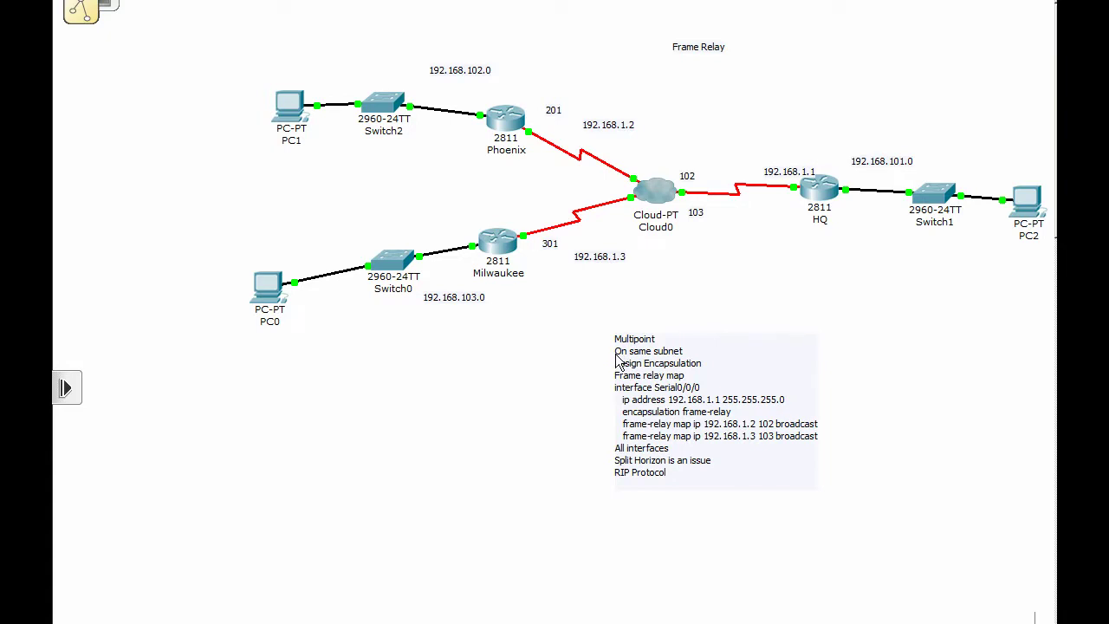
Highlight the "On same subnet" line in the multipoint configuration note
click(282, 150)
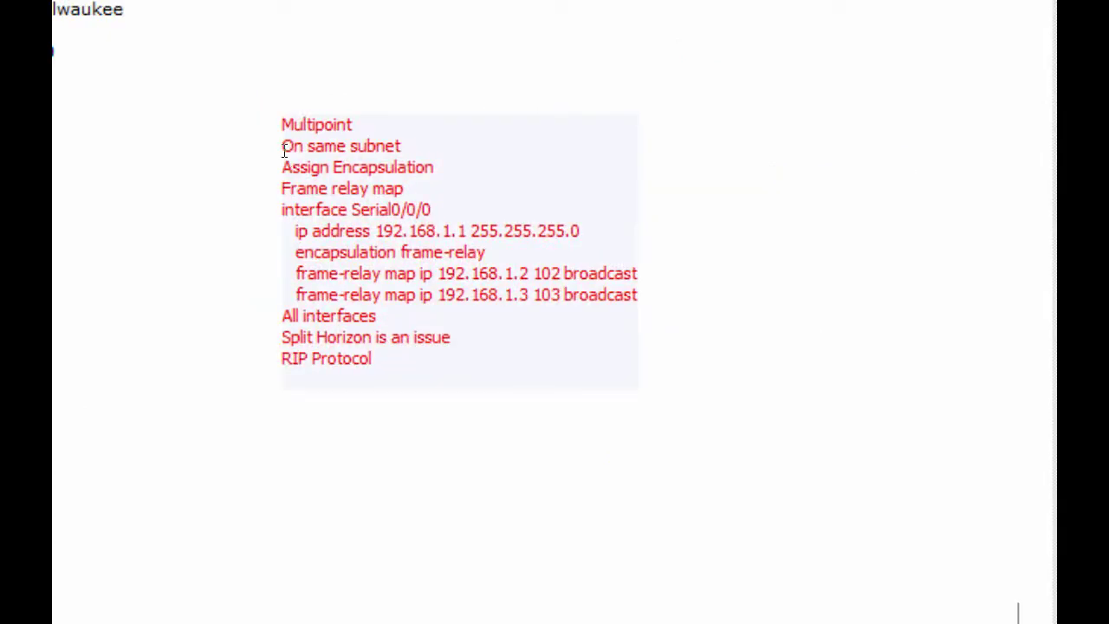
double_click(282, 150)
drag(283, 147, 410, 153)
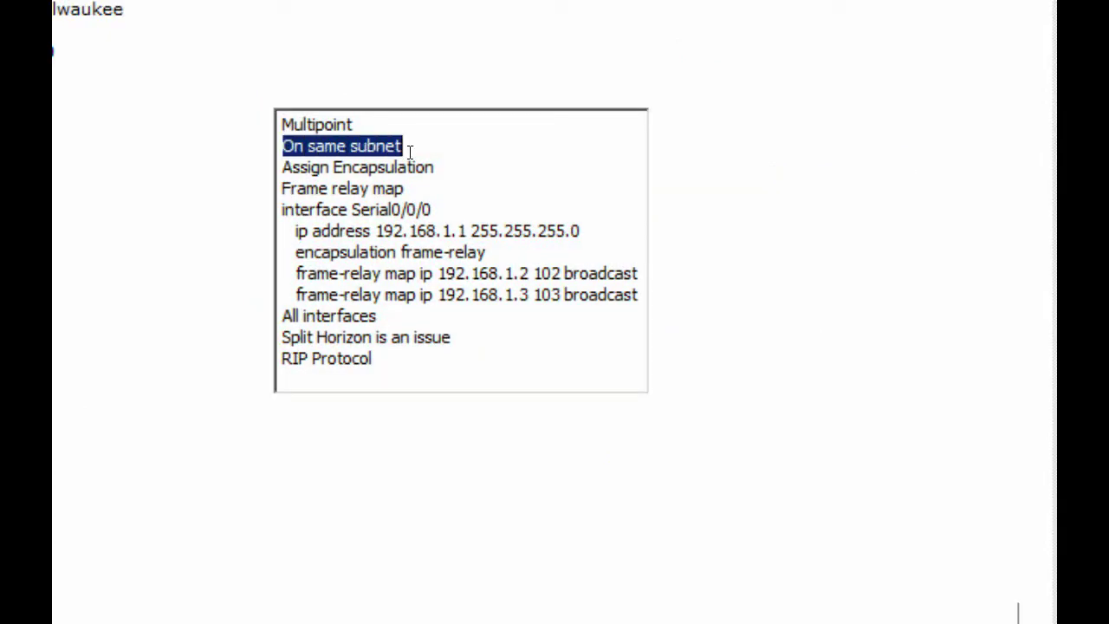
click(410, 153)
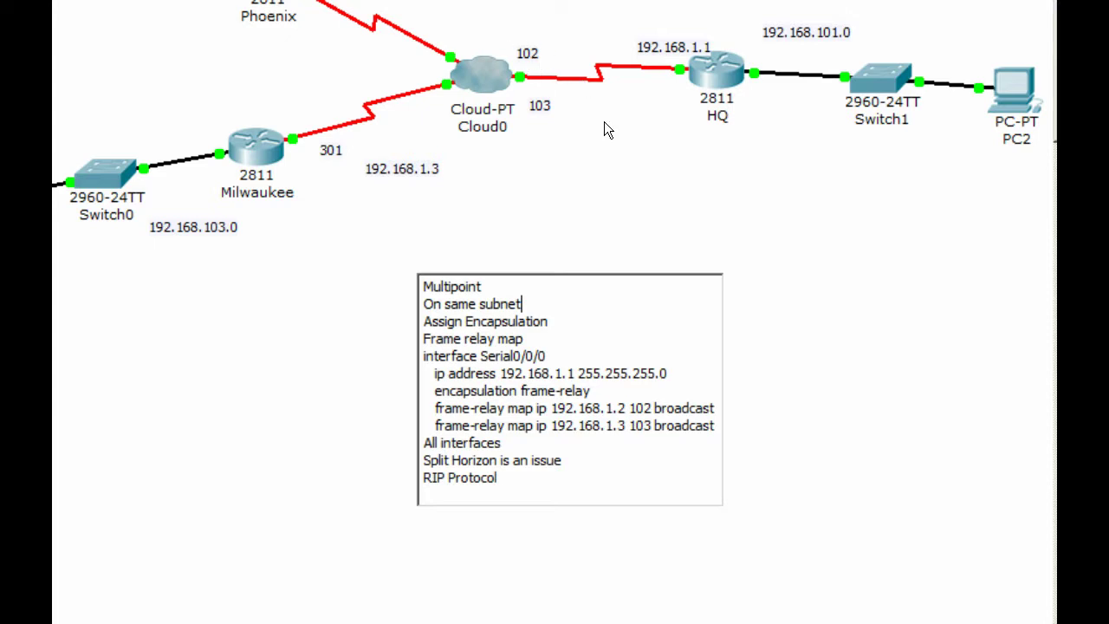
scroll(607, 119, down, 1)
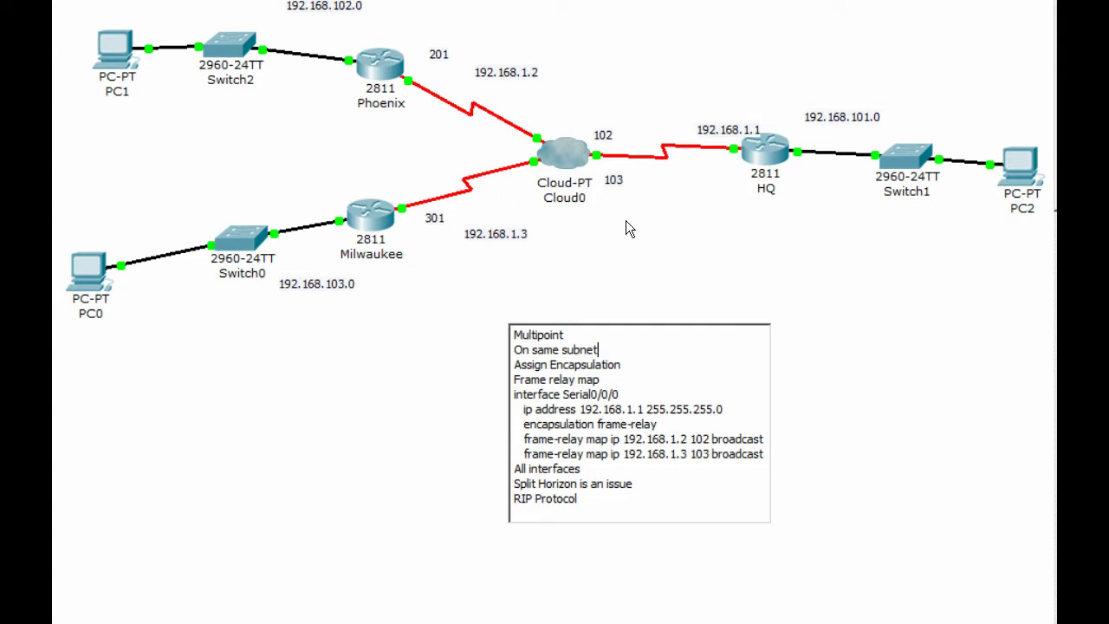
Move the multipoint configuration note away from the router topology to the empty area below PC2
click(763, 165)
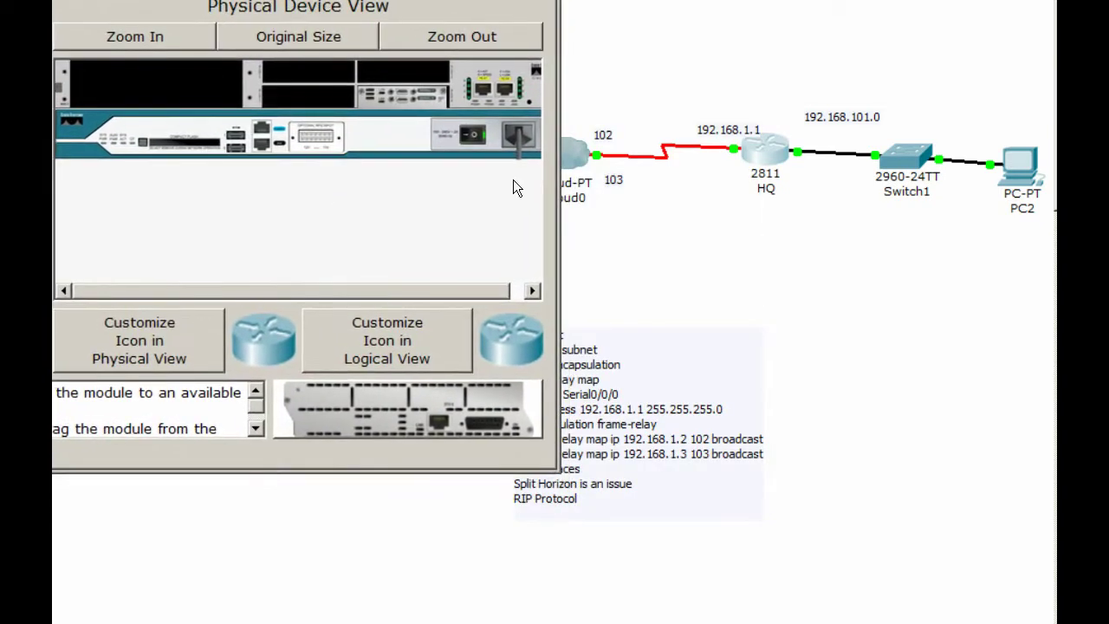
drag(686, 452, 914, 559)
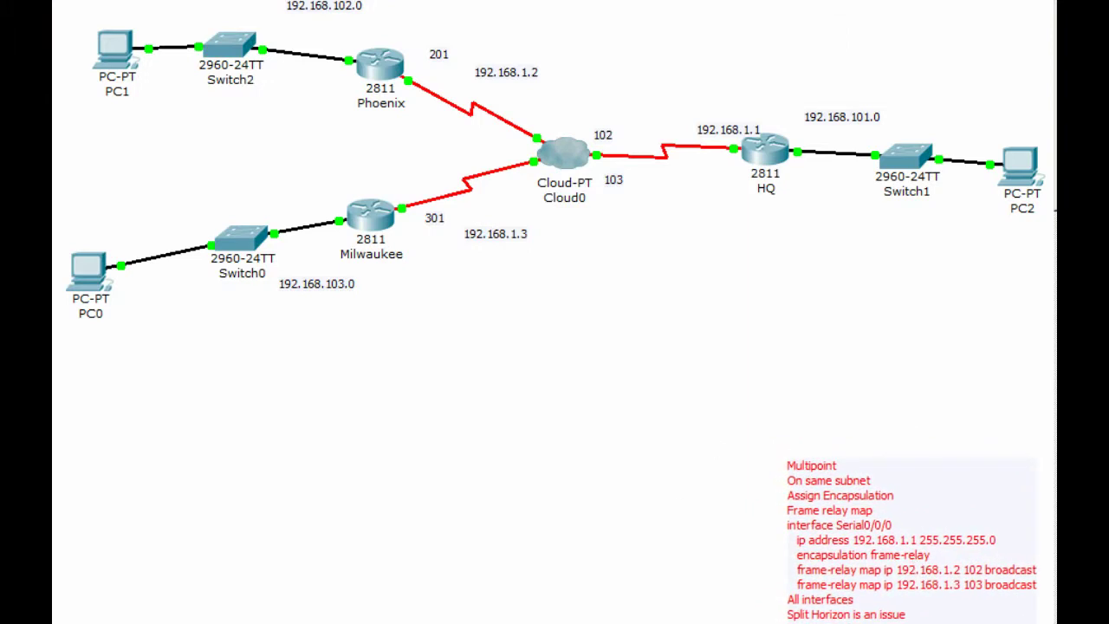
Enter privileged mode in the HQ router's command line and review its full running configuration
click(766, 149)
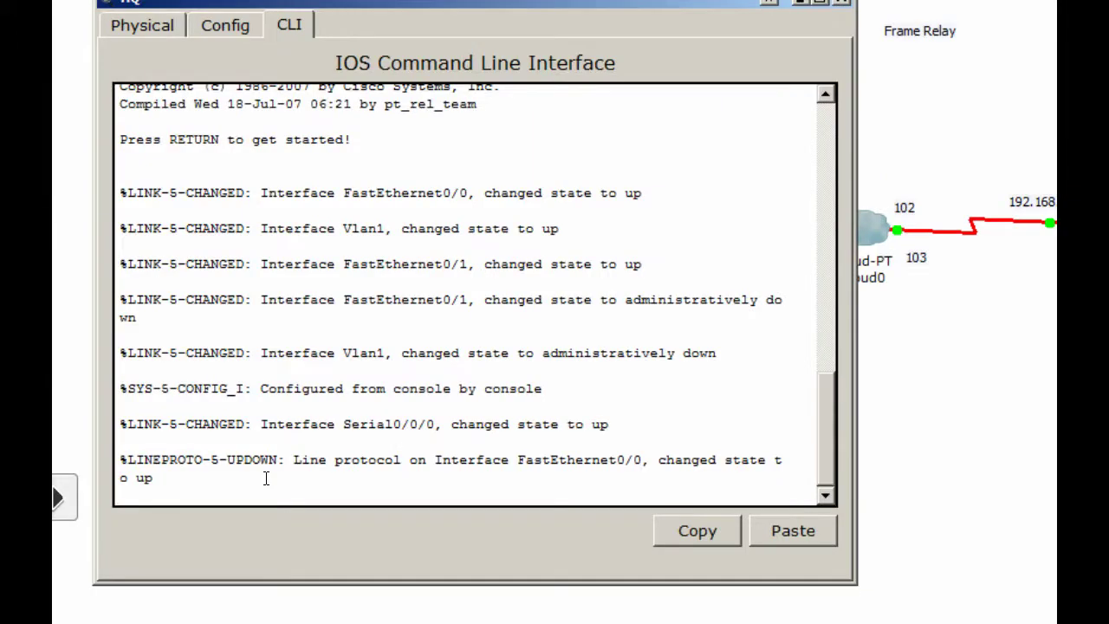
key(Return)
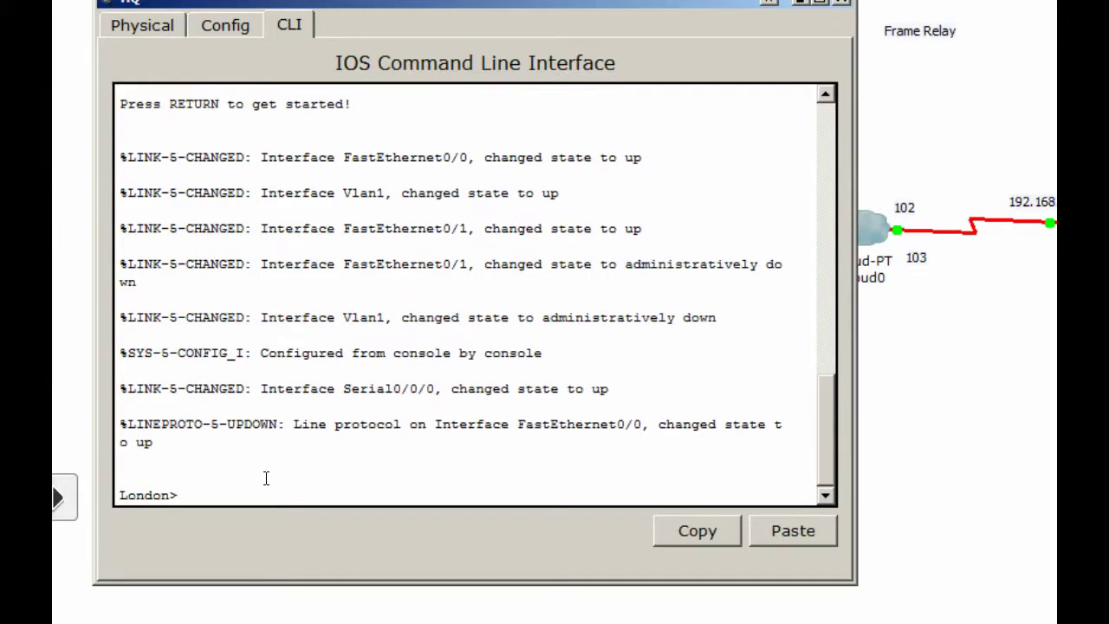
text(en)
key(Return)
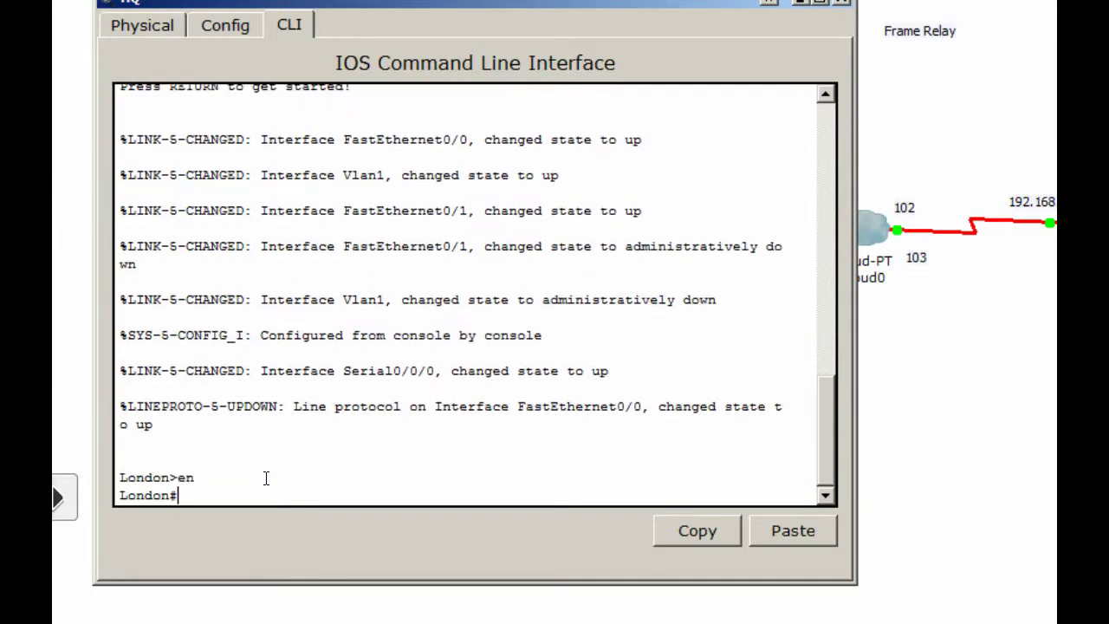
text(show run)
key(Return)
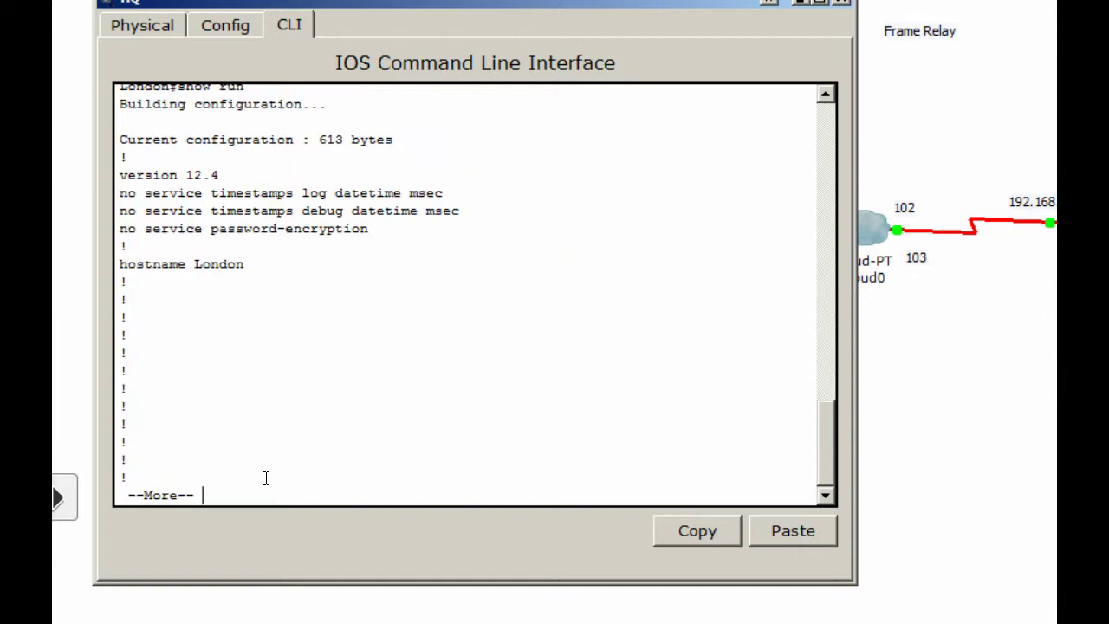
key(space)
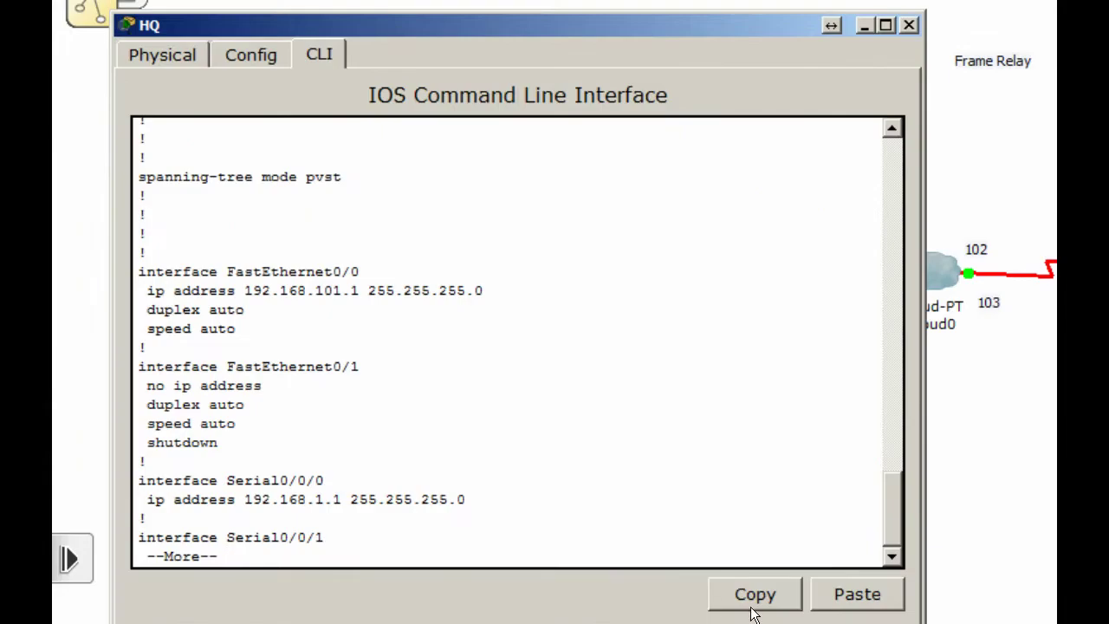
key(space)
key(space)
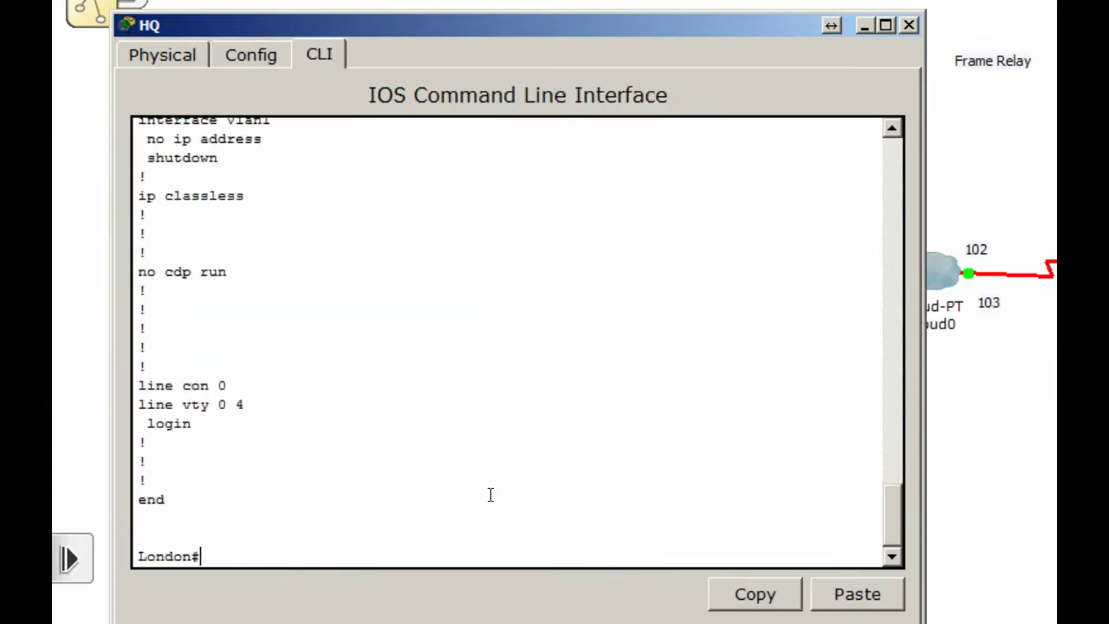
Set Frame Relay encapsulation on the HQ router's interface s0/0/0 from global configuration mode
text(config t)
key(Return)
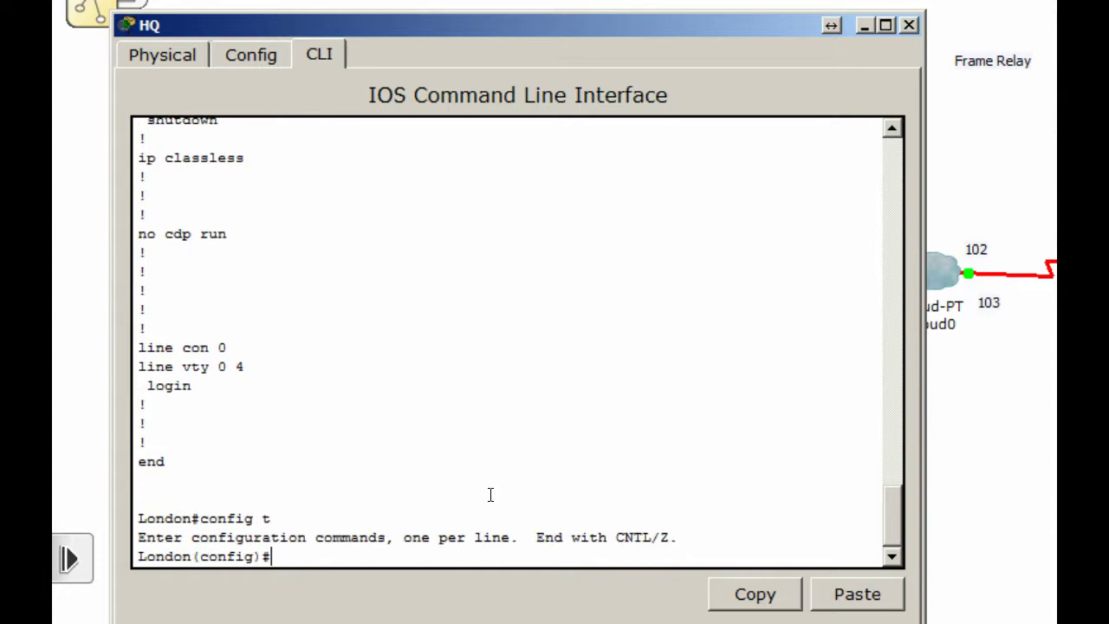
text(int s0/0/0)
key(Return)
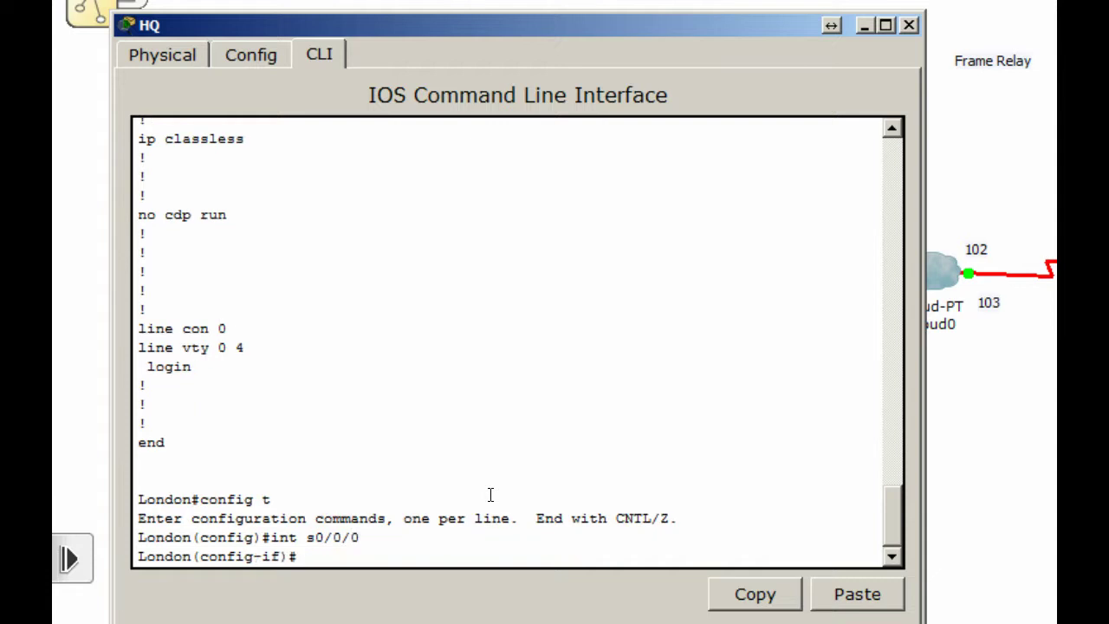
text(enc)
key(Tab)
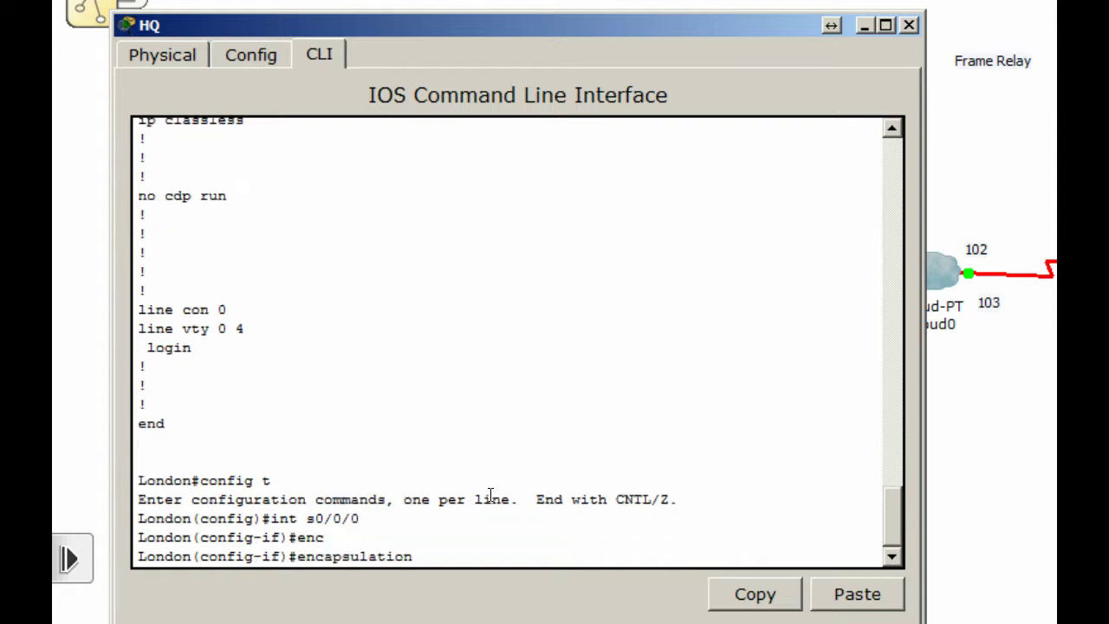
text(fr)
key(Tab)
key(Return)
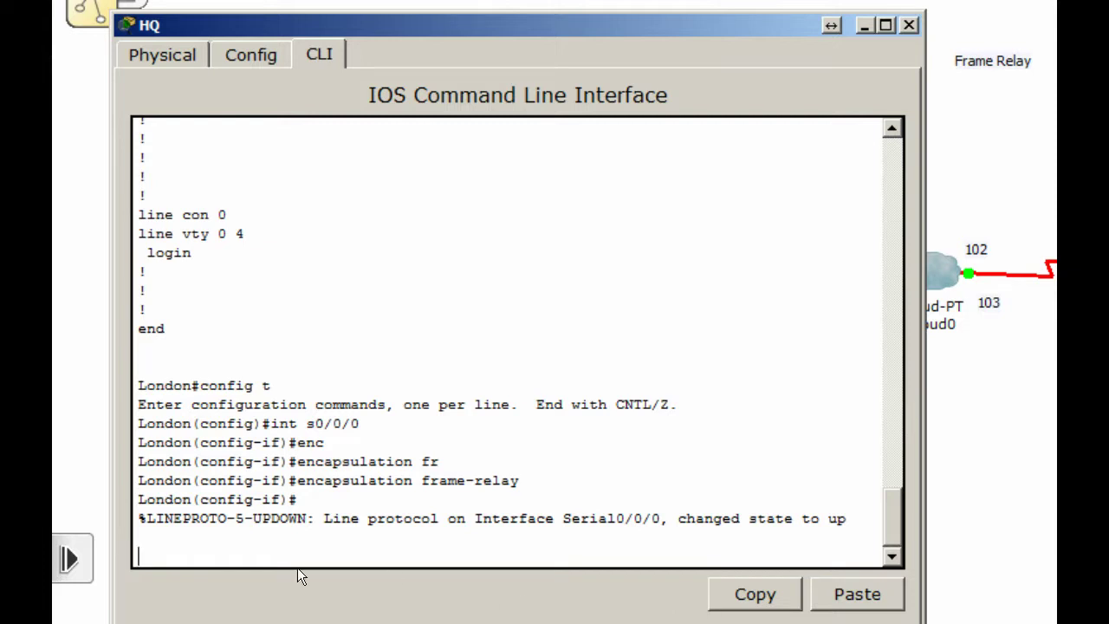
Add a Frame Relay map on HQ's serial interface for IP 192.168.1.2 with DLCI 102 and broadcast, checking the syntax help for each argument
text(f)
key(Return)
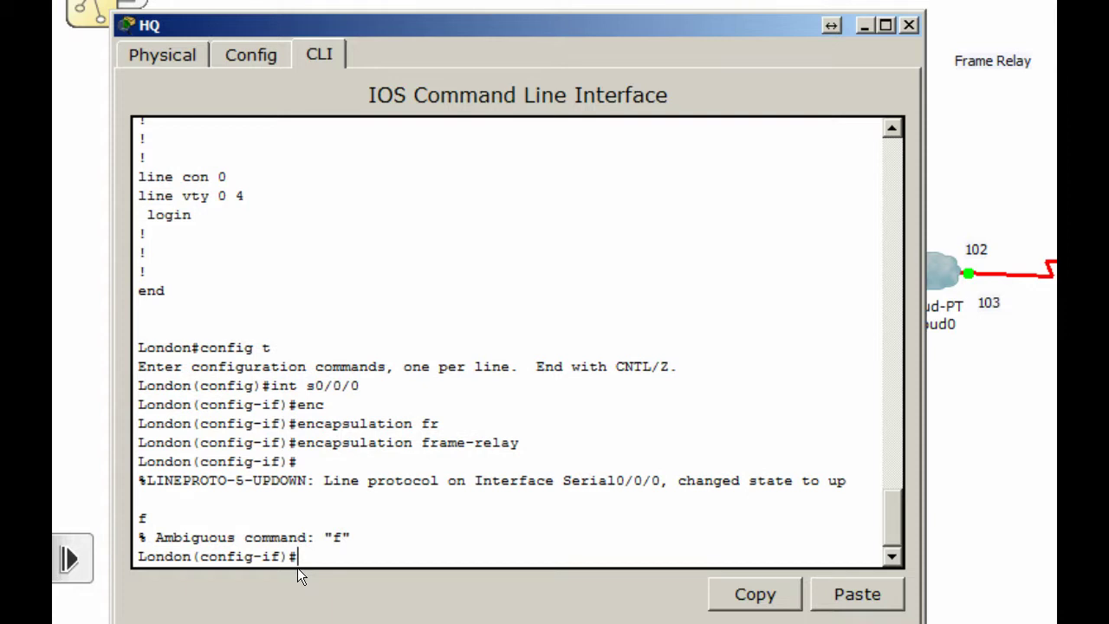
text(fr)
key(Tab)
text(m)
key(Tab)
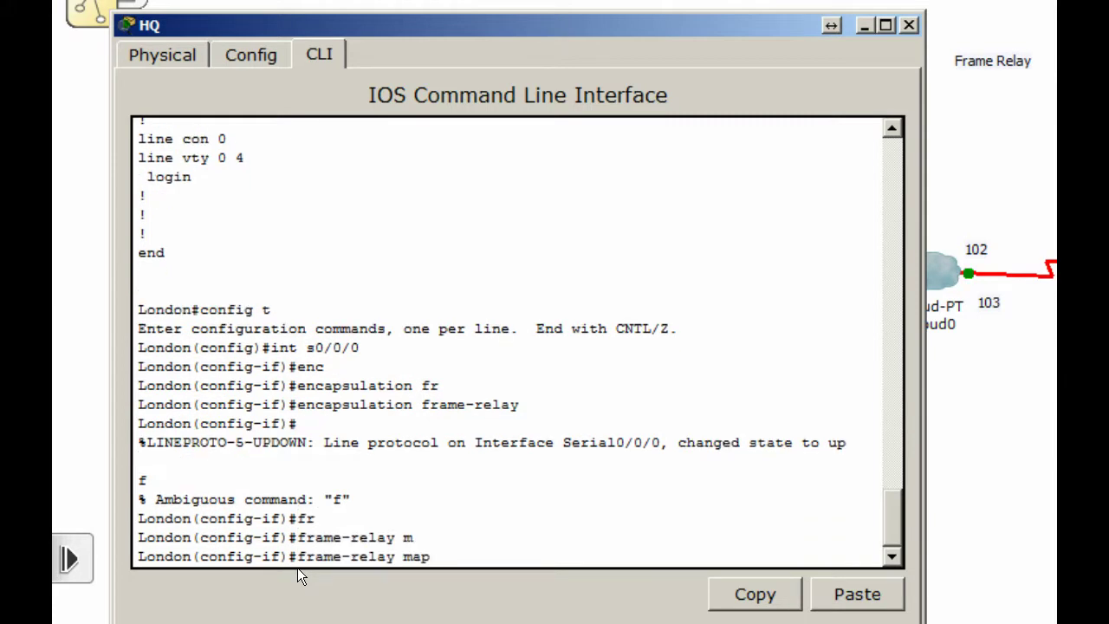
text(?)
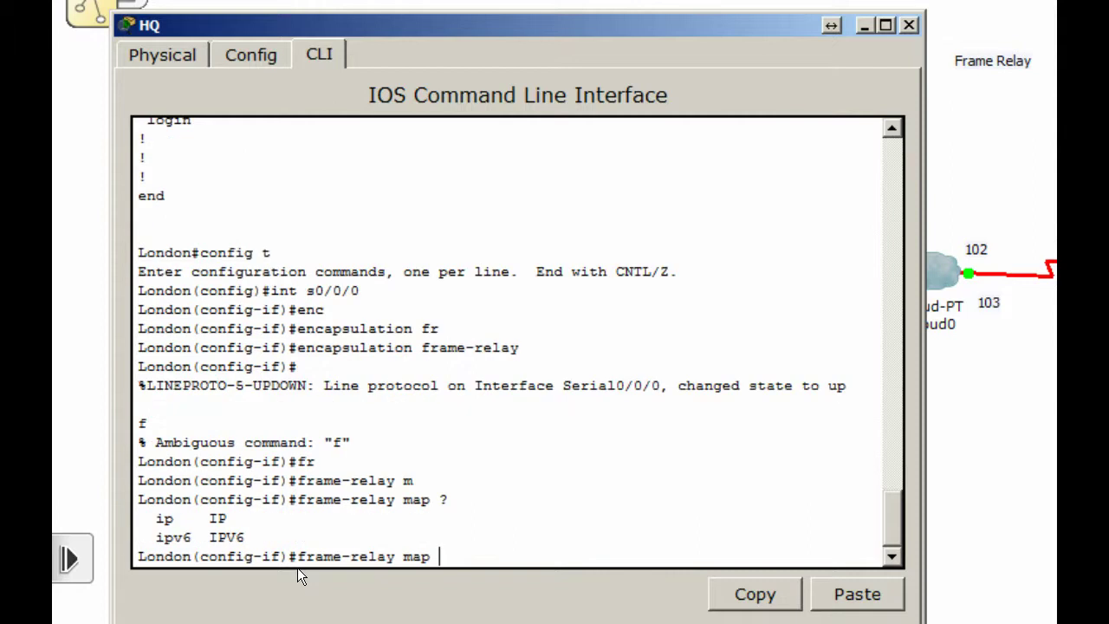
text(ip ?)
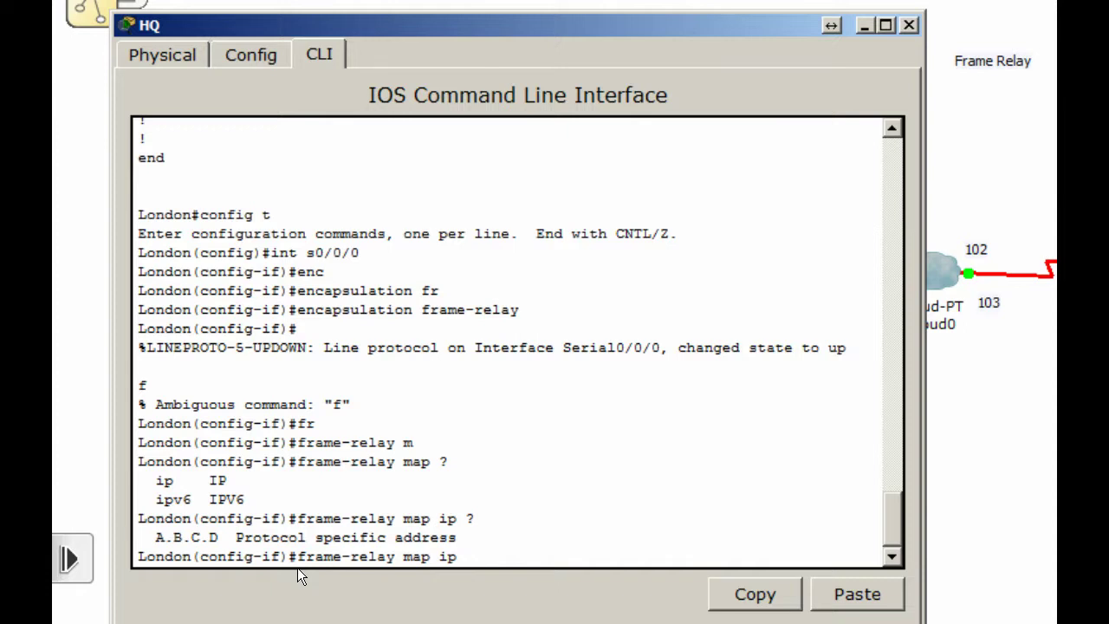
text(192.168.1.2 ?)
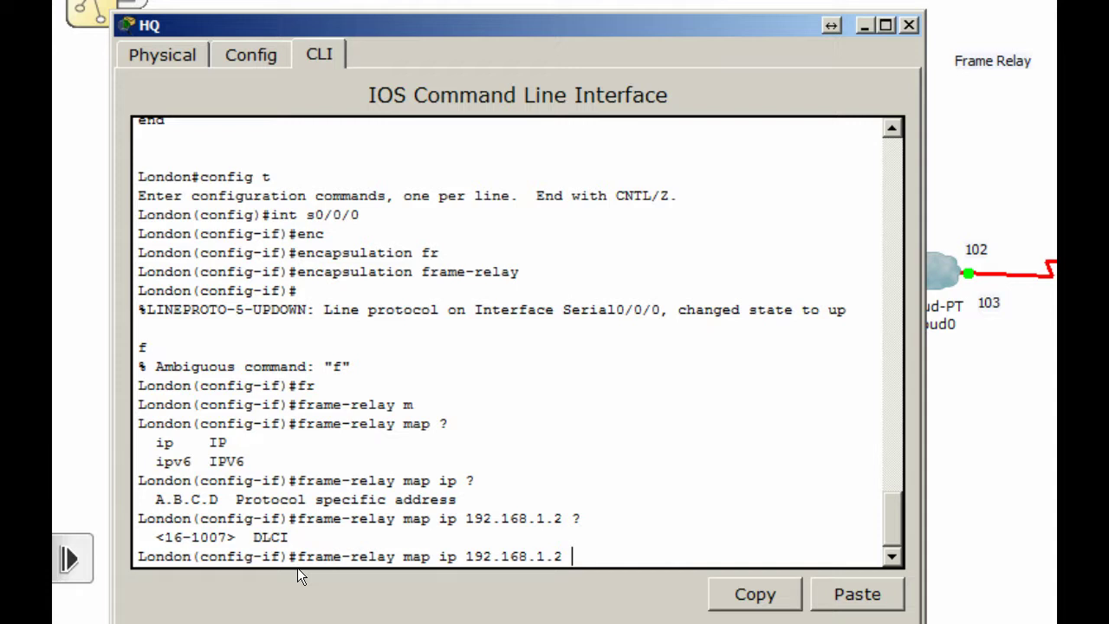
text(102 ?)
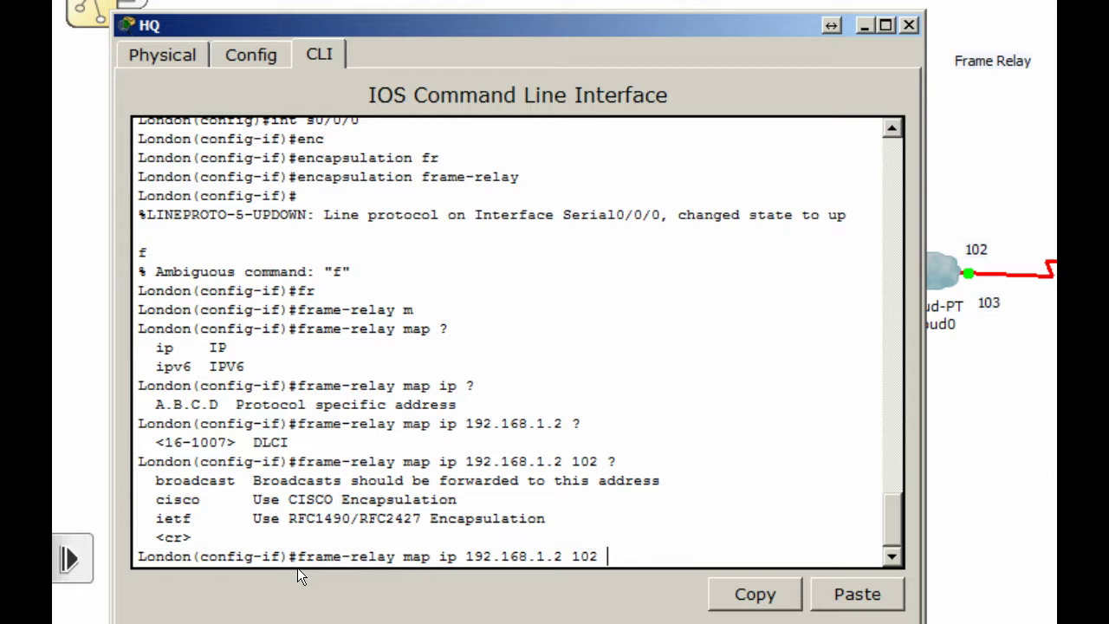
text(br)
key(Tab)
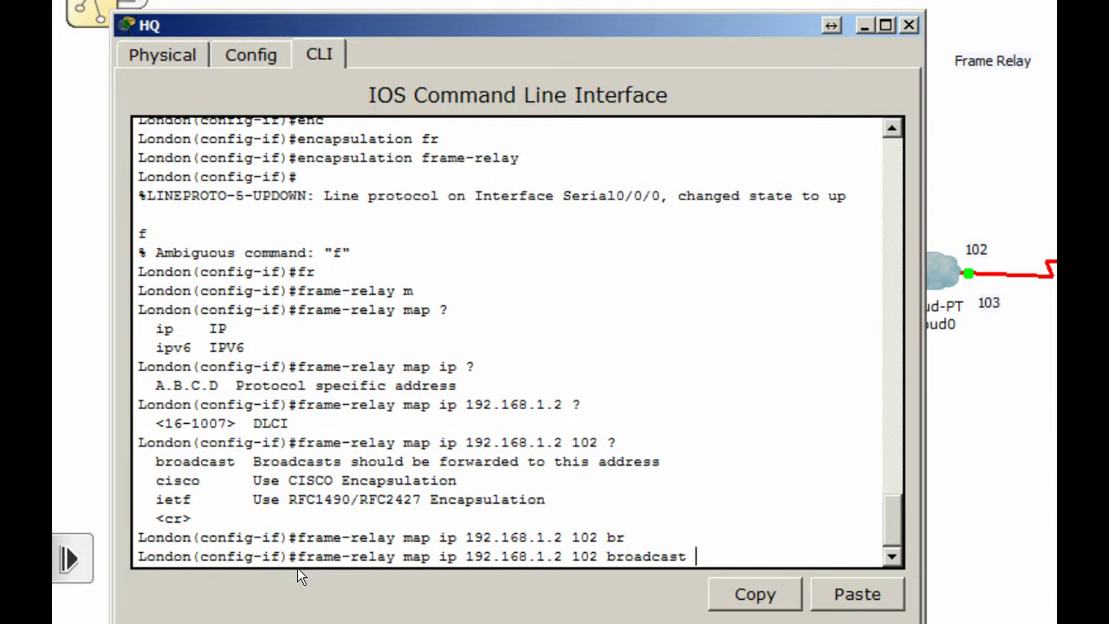
key(Return)
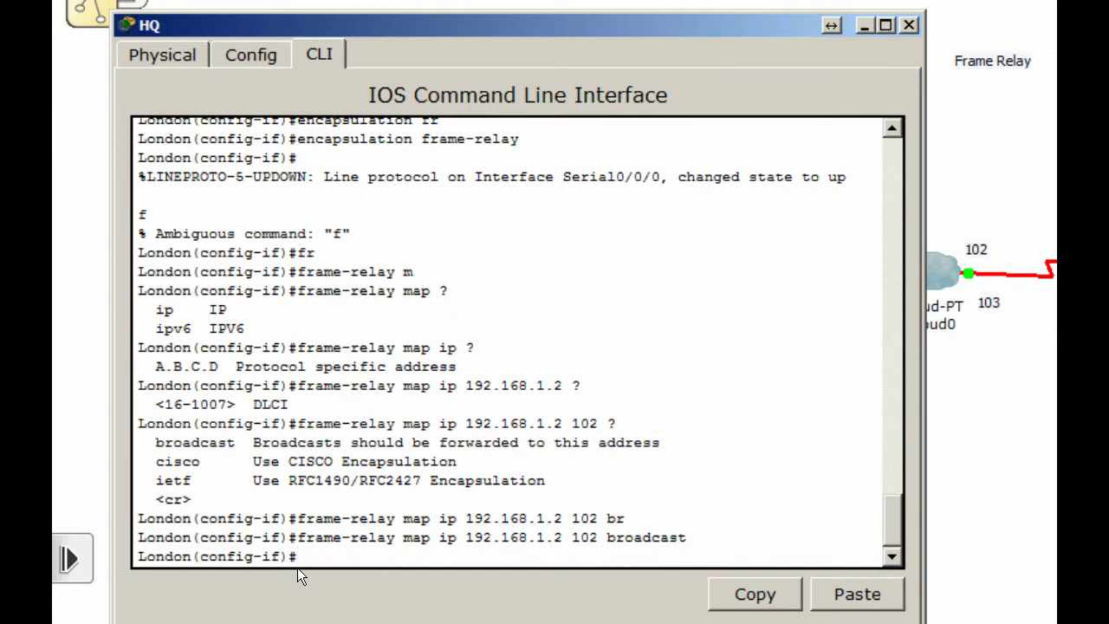
Add a second Frame Relay map on HQ for IP 192.168.1.3 with DLCI 103 and broadcast, and minimize the router window
key(Up)
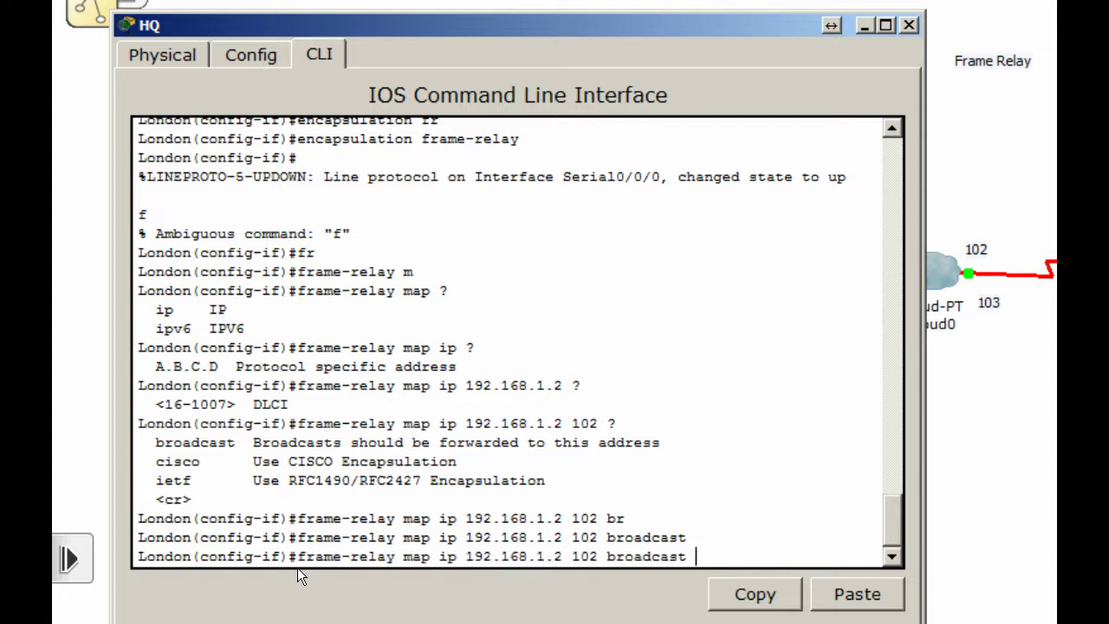
key(Left)
key(Left)
key(Left)
key(Left)
key(Left)
key(Left)
key(Left)
key(Left)
key(Left)
key(Left)
key(Left)
key(Left)
key(Left)
key(Left)
key(Left)
key(BackSpace)
text(3)
key(Right)
key(Right)
key(Right)
key(Right)
key(BackSpace)
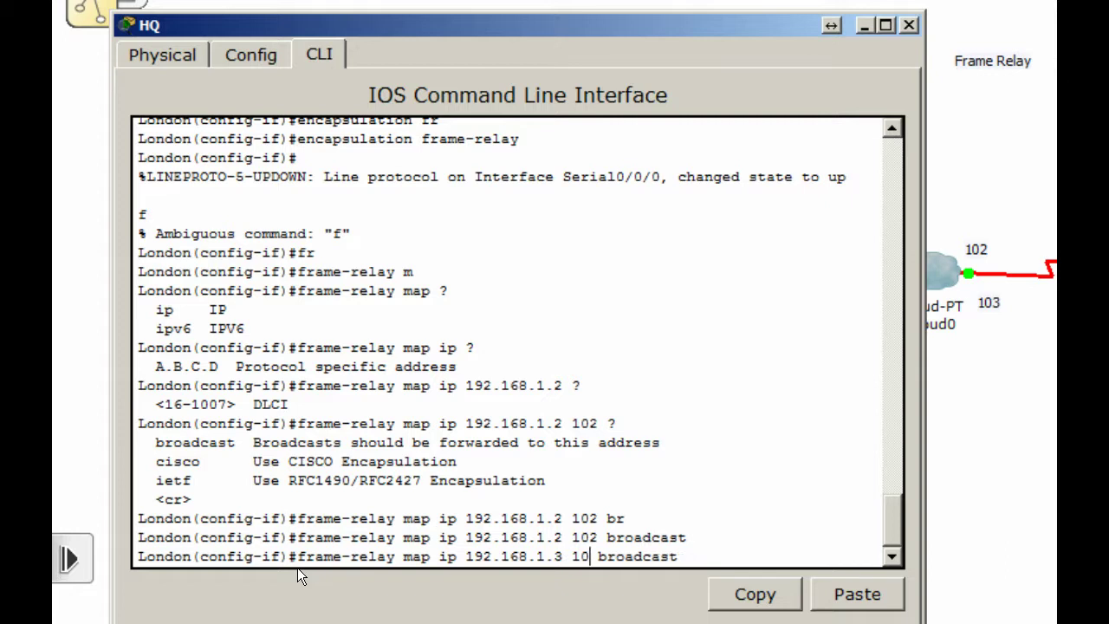
text(3)
key(Return)
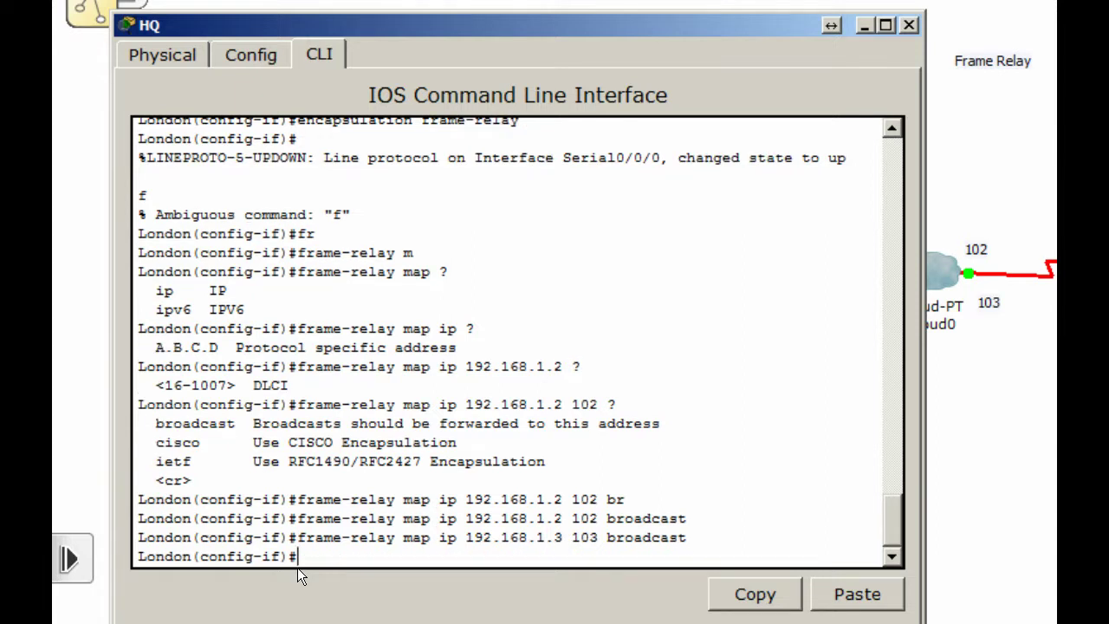
text(p)
key(BackSpace)
click(866, 26)
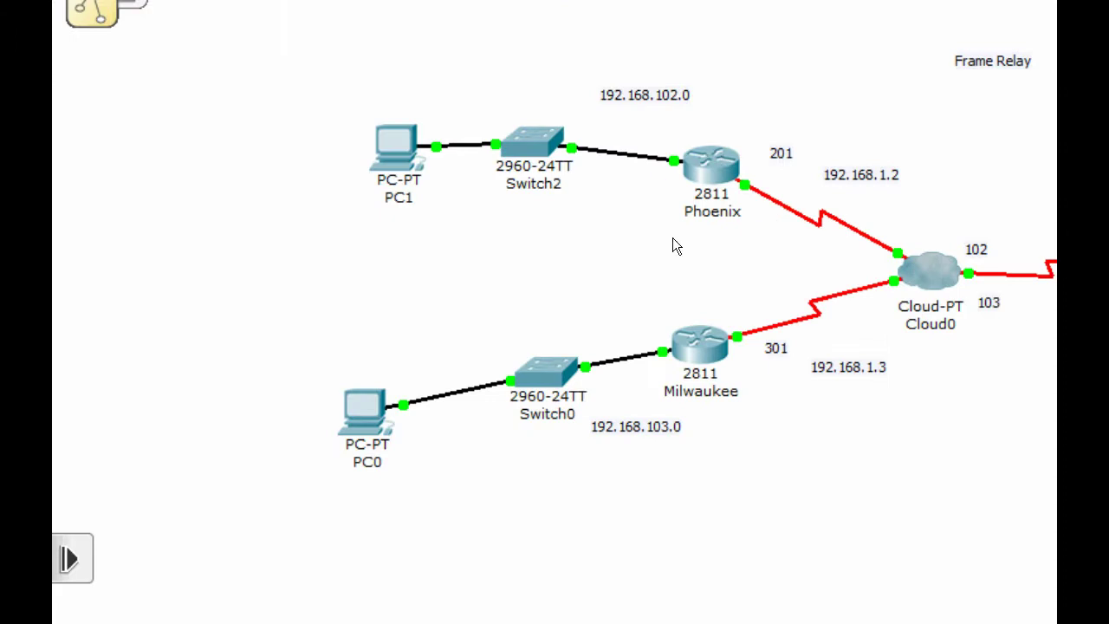
Open the Phoenix router's command line, enter privileged mode and review its running configuration
click(716, 162)
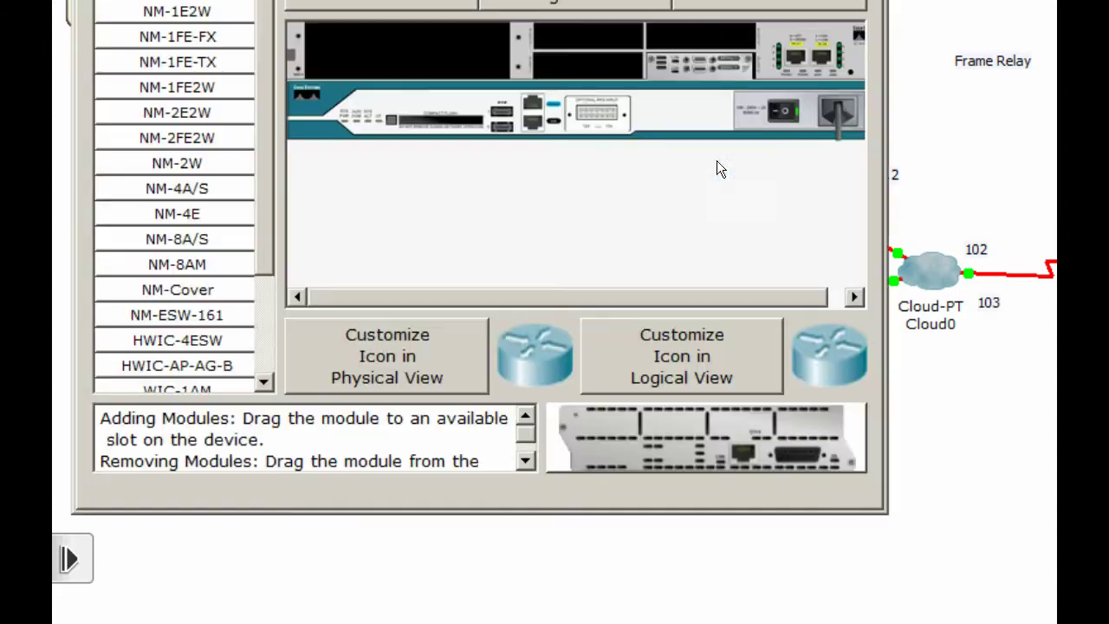
drag(699, 0, 714, 26)
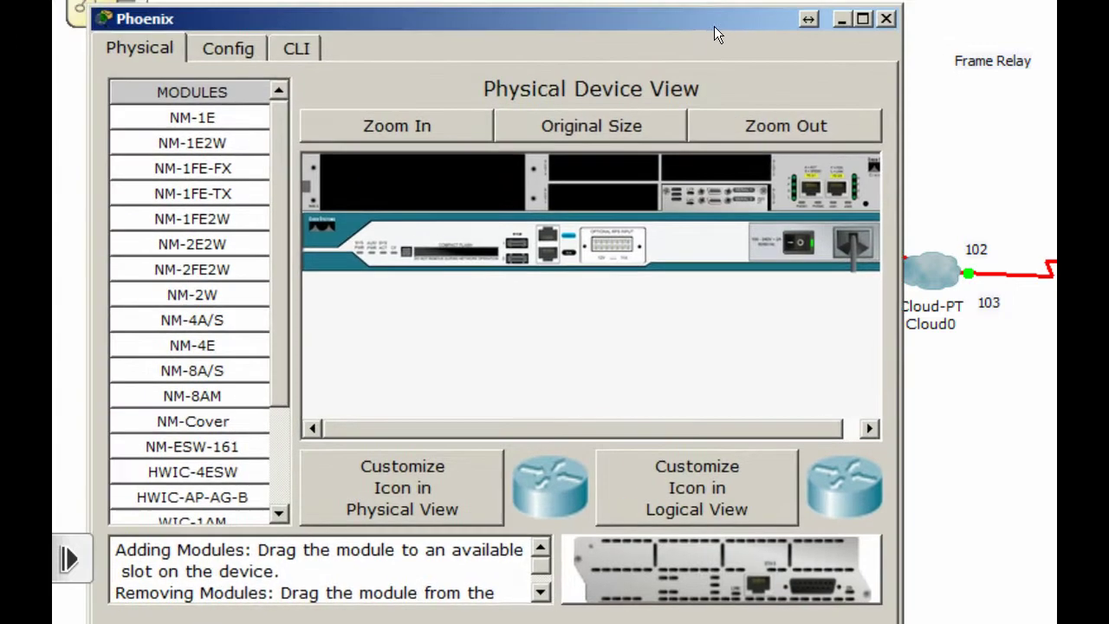
click(276, 50)
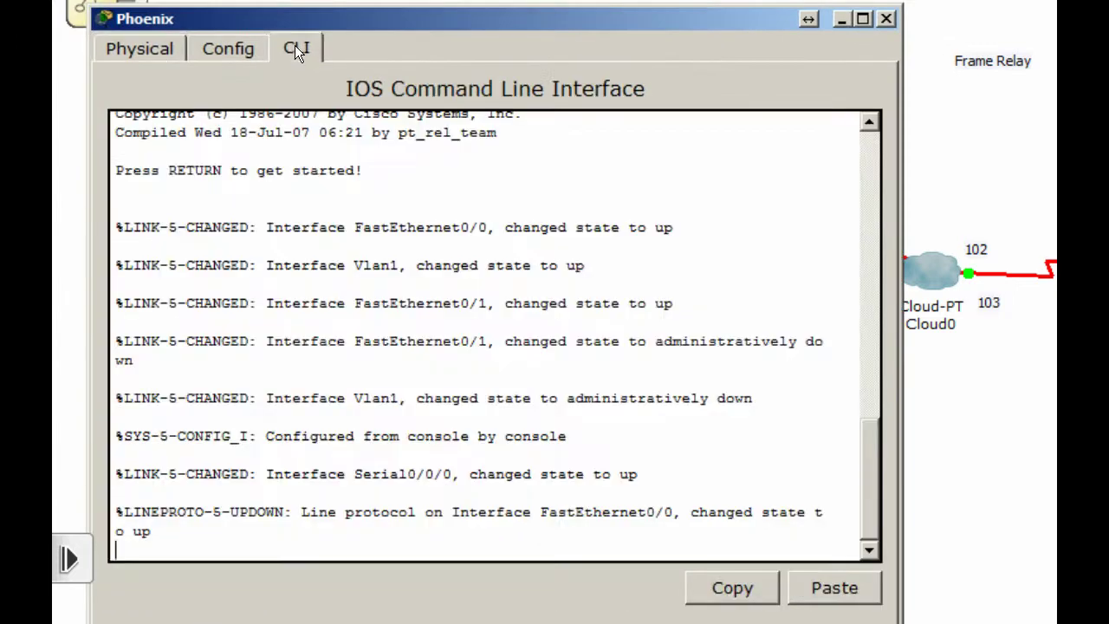
key(Return)
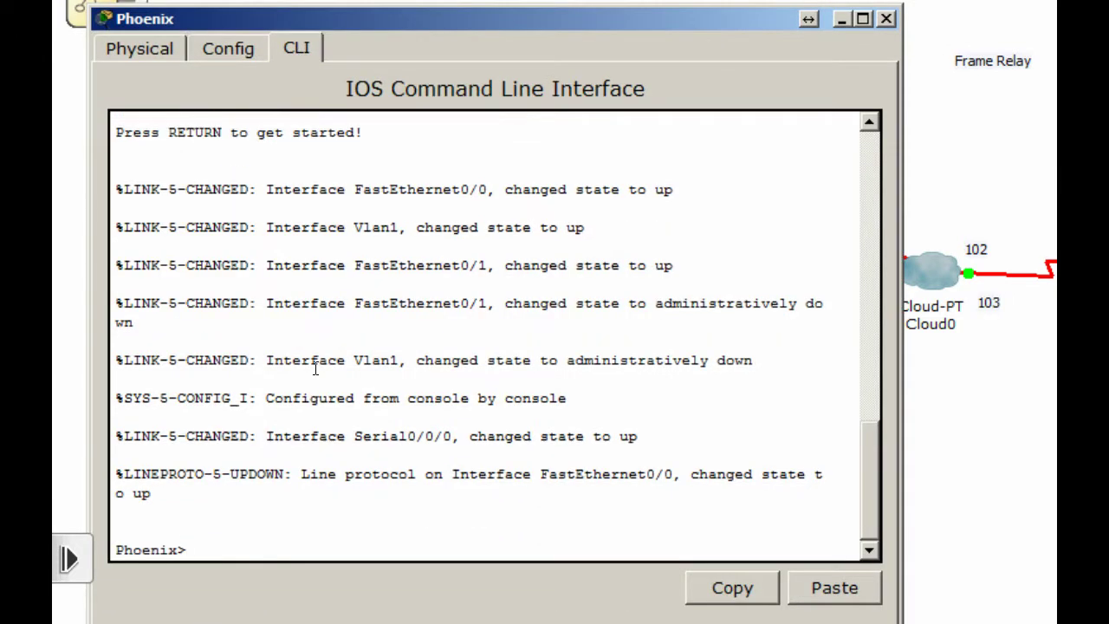
text(en)
key(Return)
text(show run)
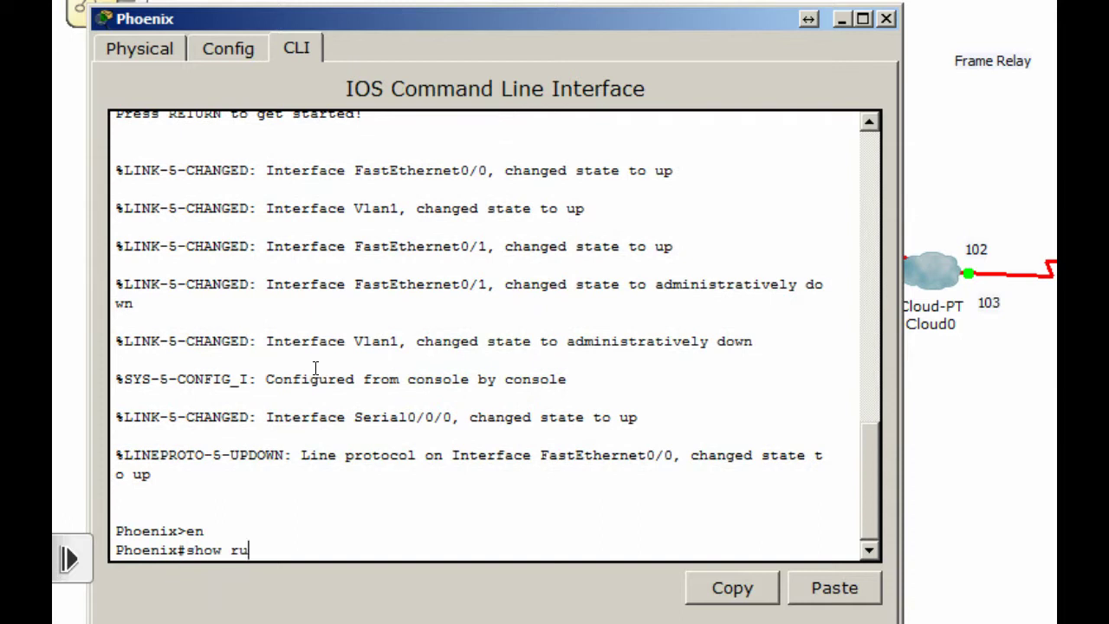
key(Return)
key(space)
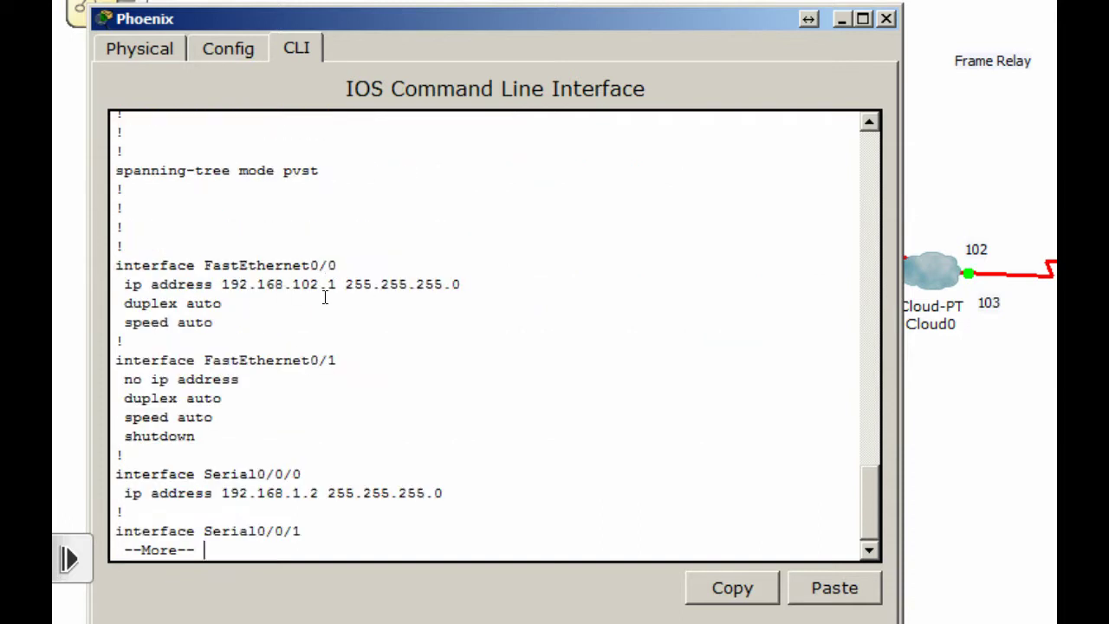
key(space)
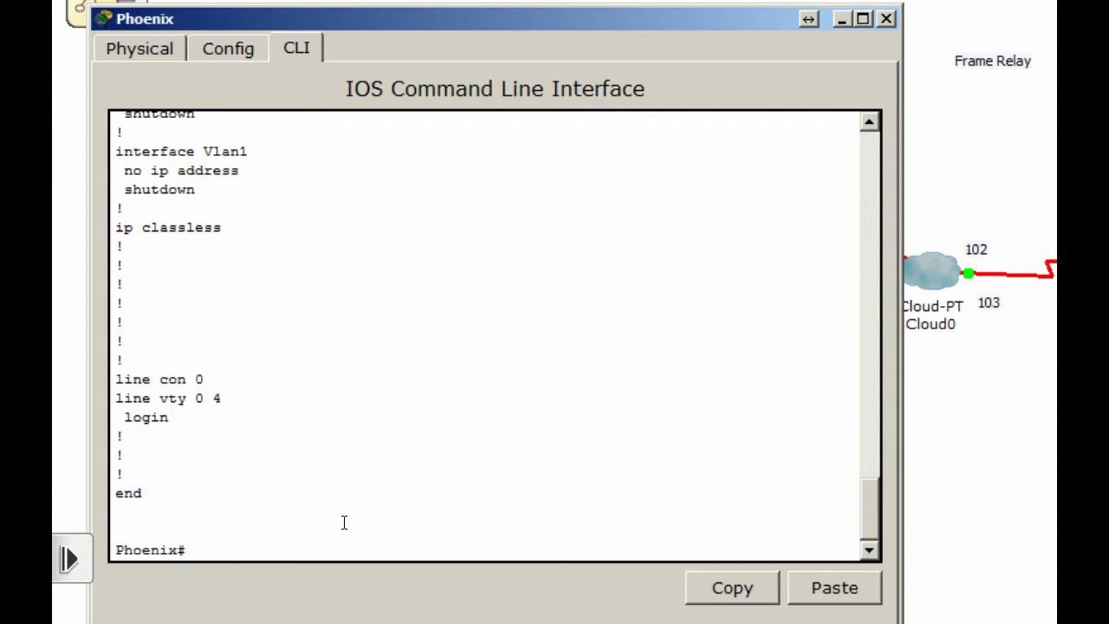
Set Frame Relay encapsulation on the Phoenix router's interface s0/0/0 from global configuration mode
text(config t)
key(Return)
text(int )
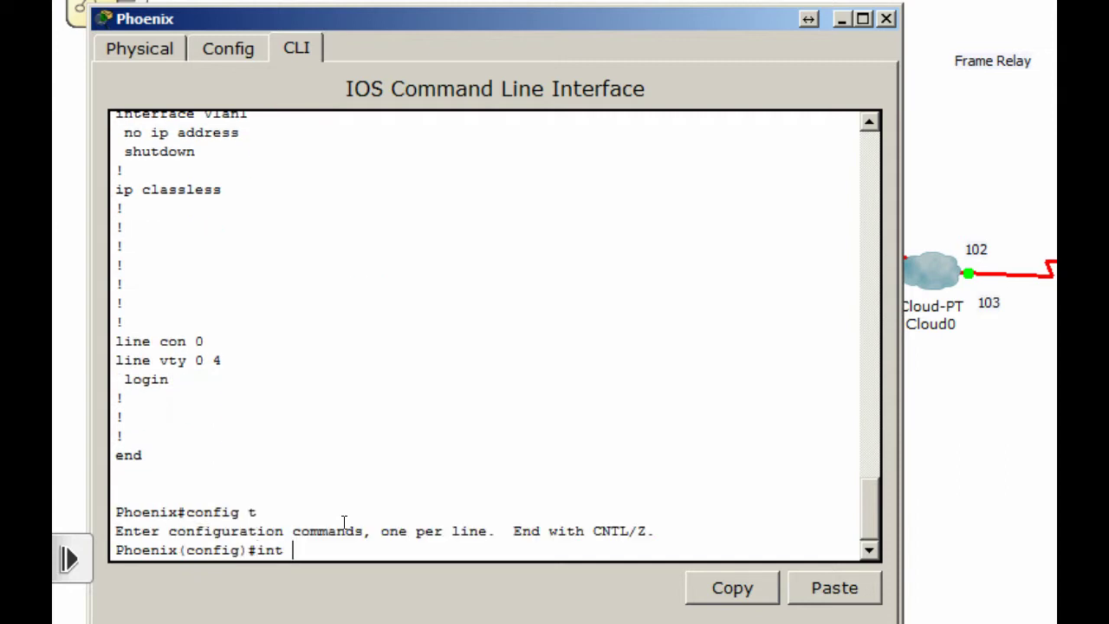
text(s0/0/0)
key(Return)
text(enc)
key(Tab)
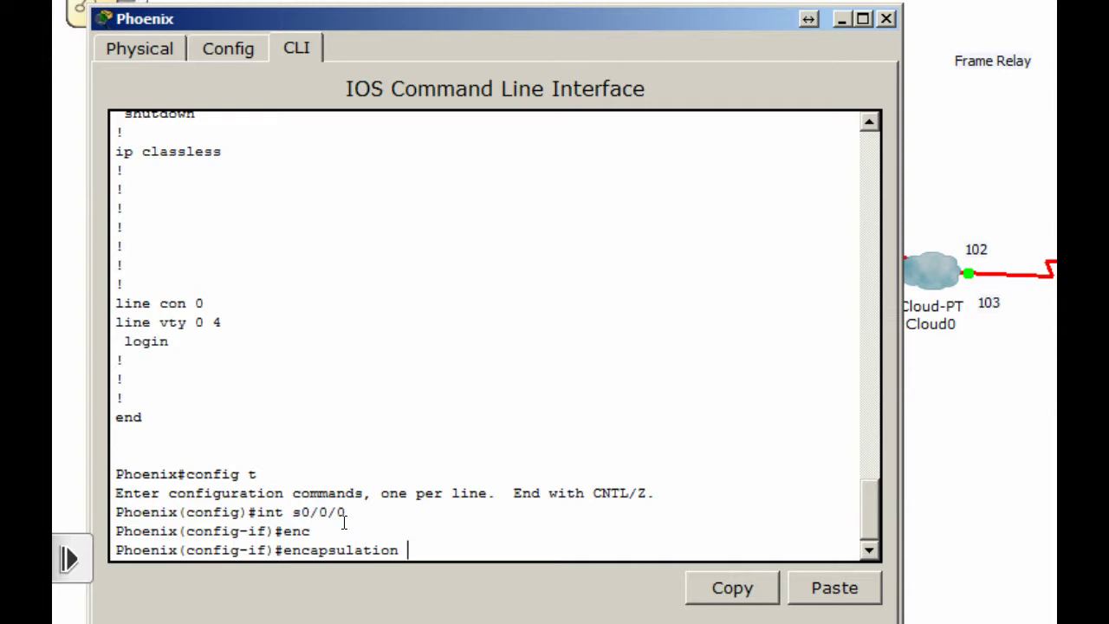
text(fra)
key(Tab)
key(Return)
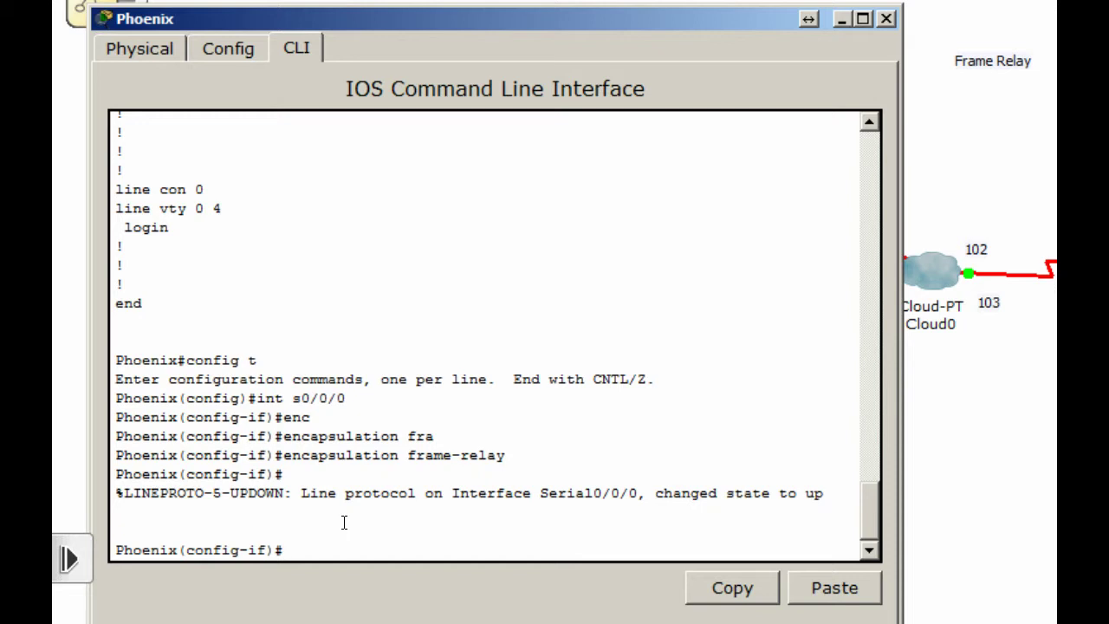
Enter a Frame Relay map on Phoenix's serial interface for IP 192.168.1.1 with DLCI 201 and broadcast, checking the syntax help along the way
text(fram)
key(Tab)
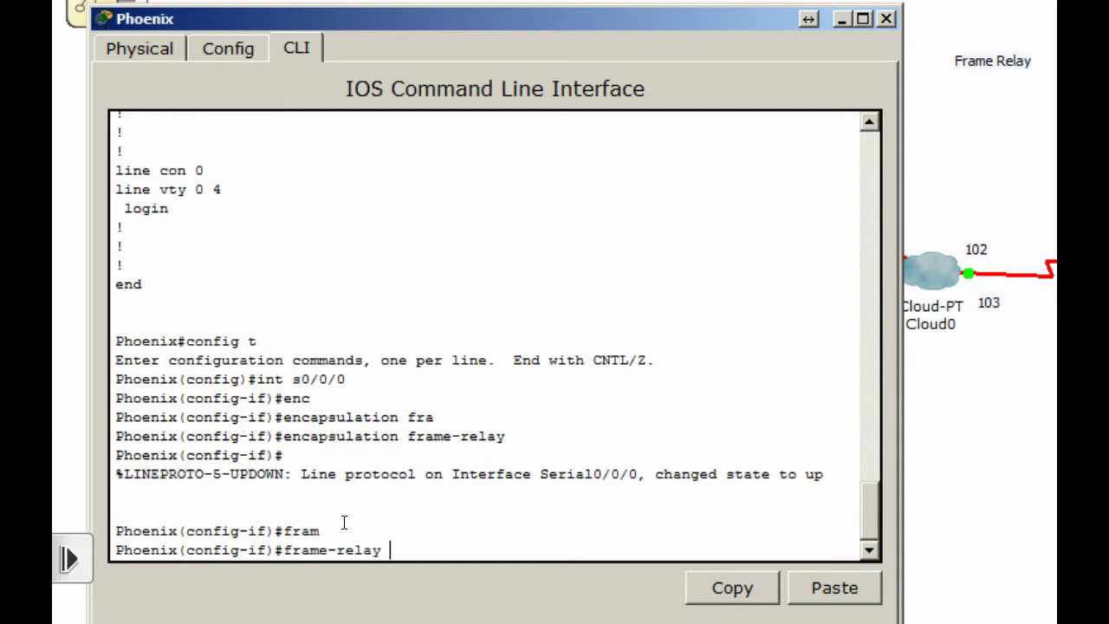
text(ma)
key(Tab)
text(?)
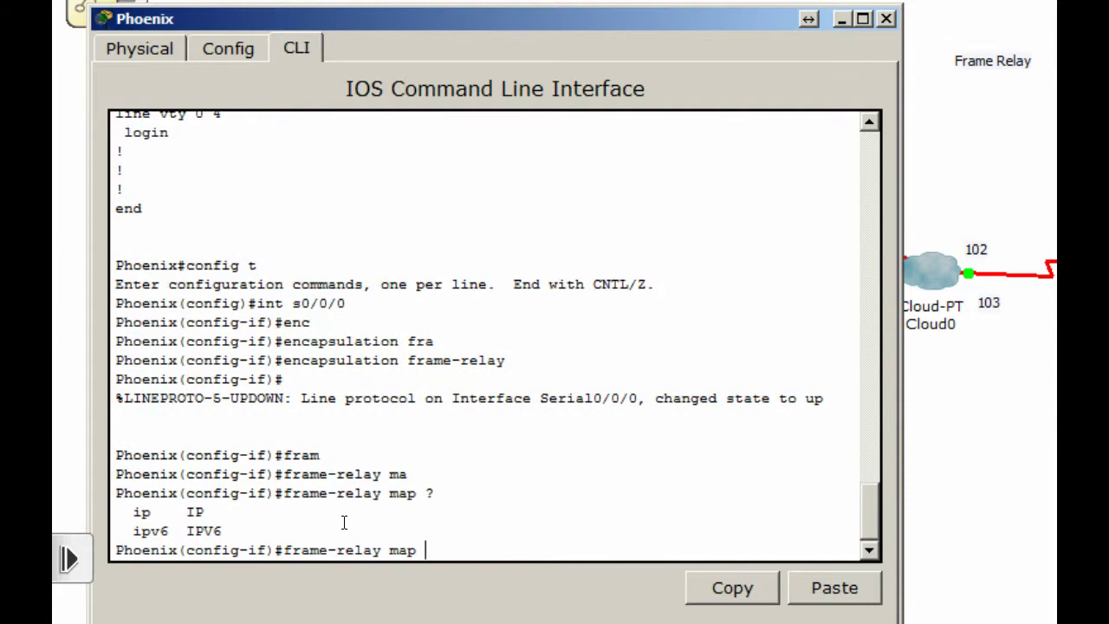
text(ip)
key(Tab)
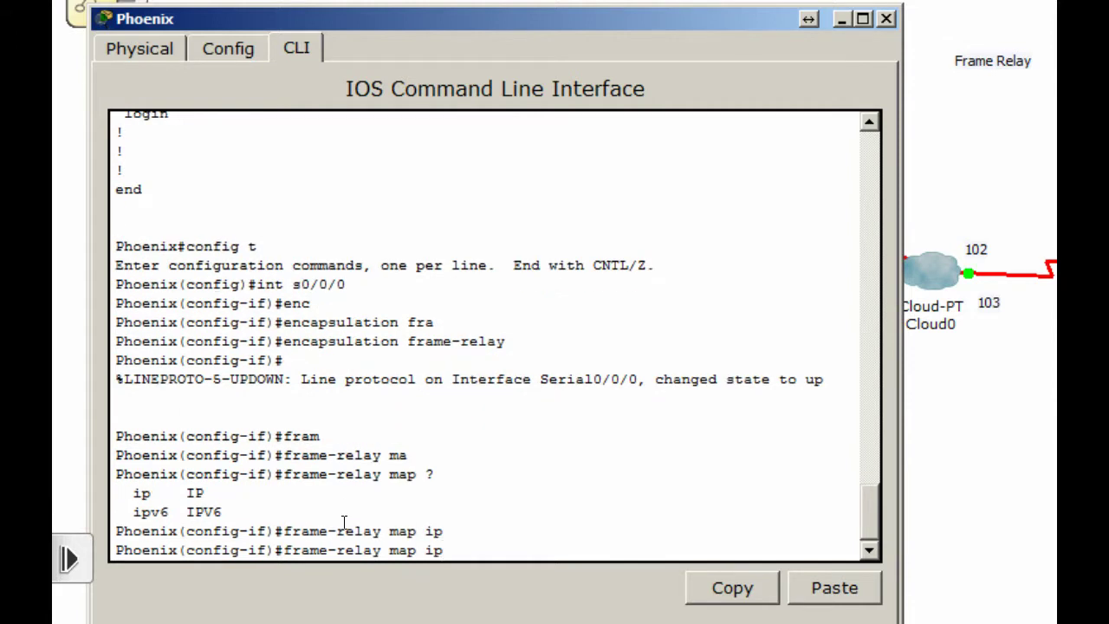
text(?)
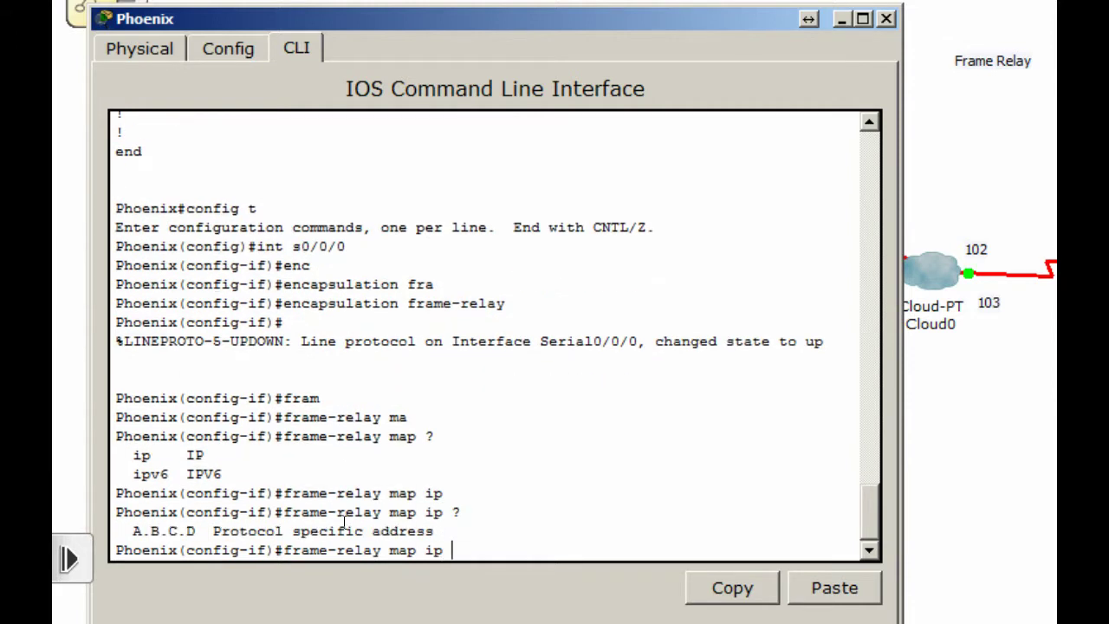
text(192.168.1.1 ?)
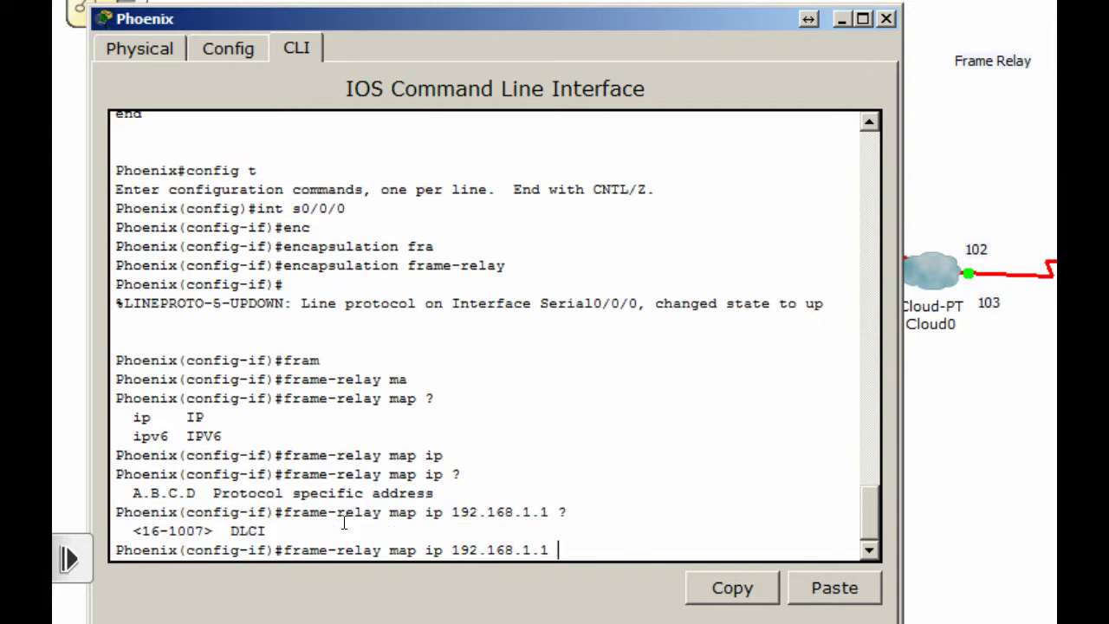
drag(577, 24, 576, 269)
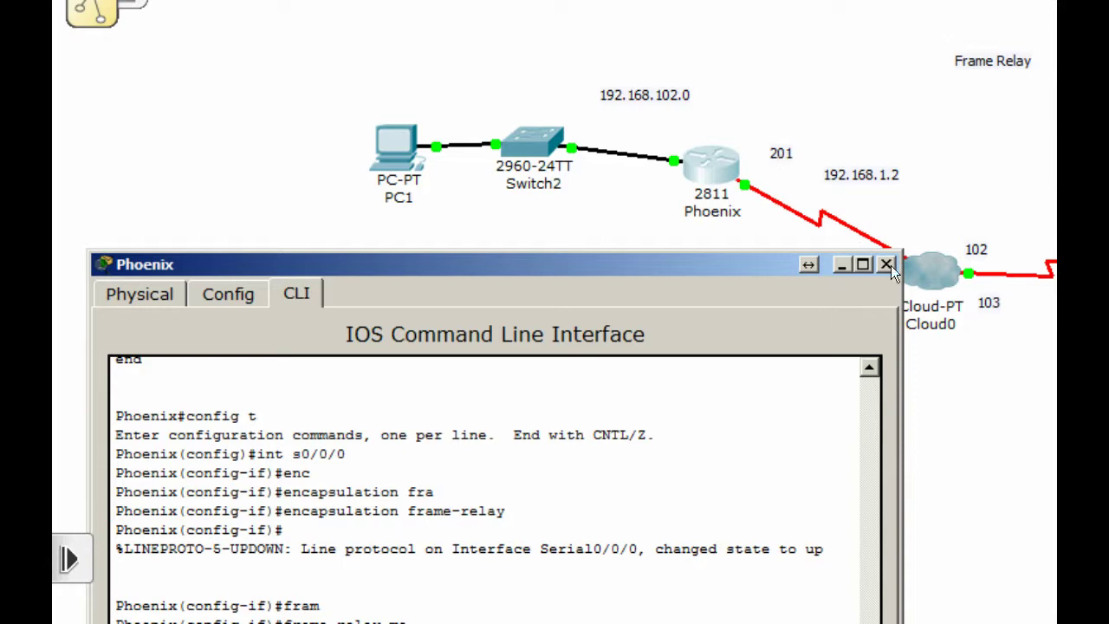
drag(785, 256, 909, 150)
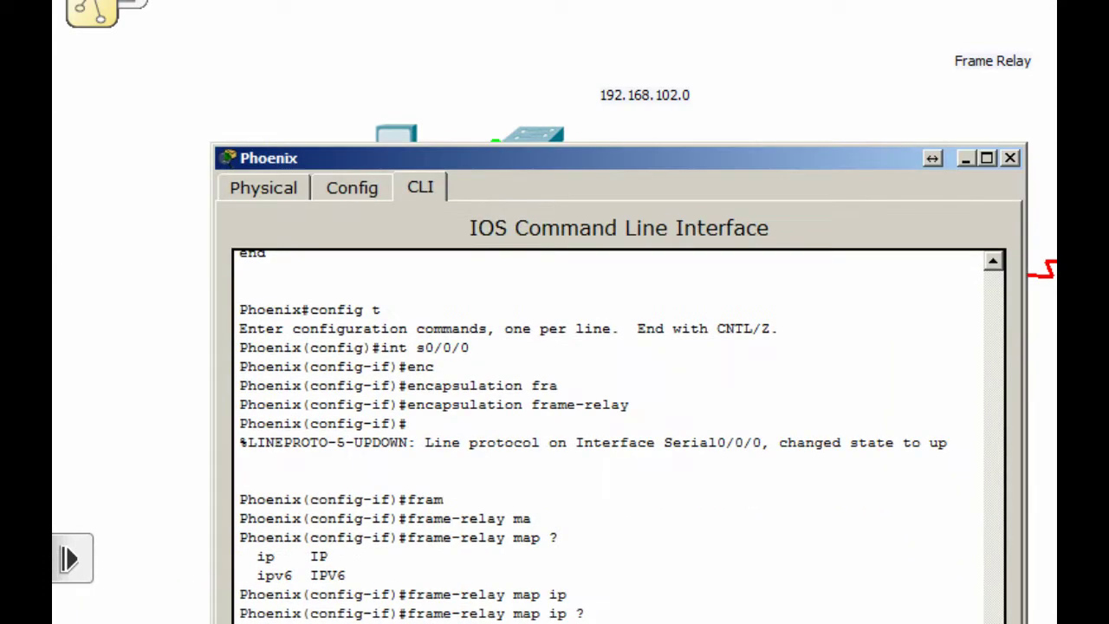
scroll(619, 433, down, 2)
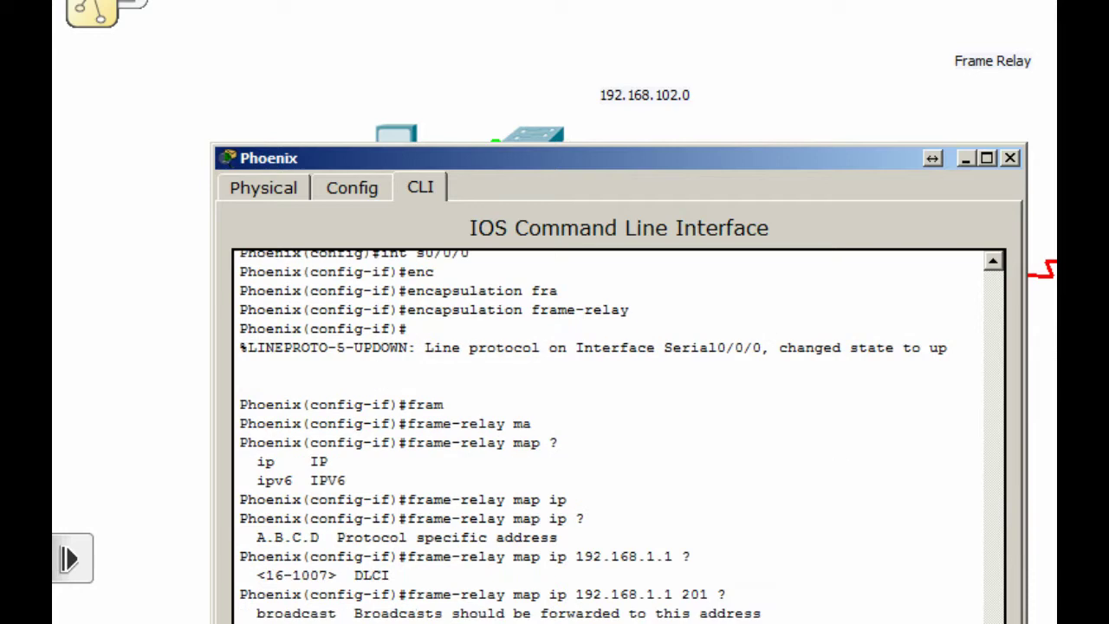
text(br)
key(Tab)
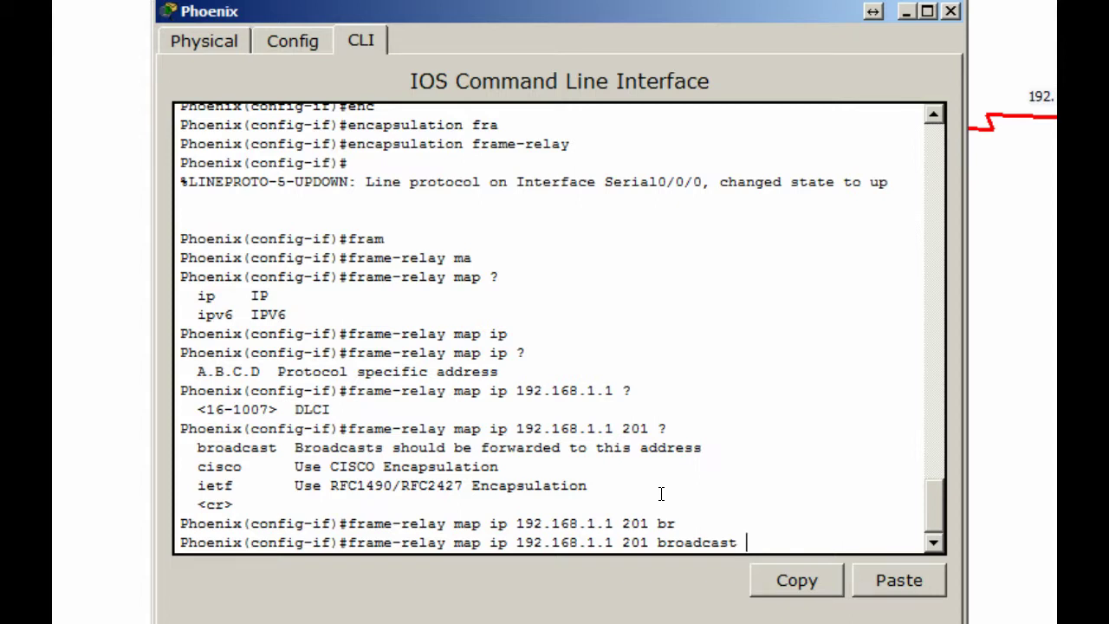
key(Return)
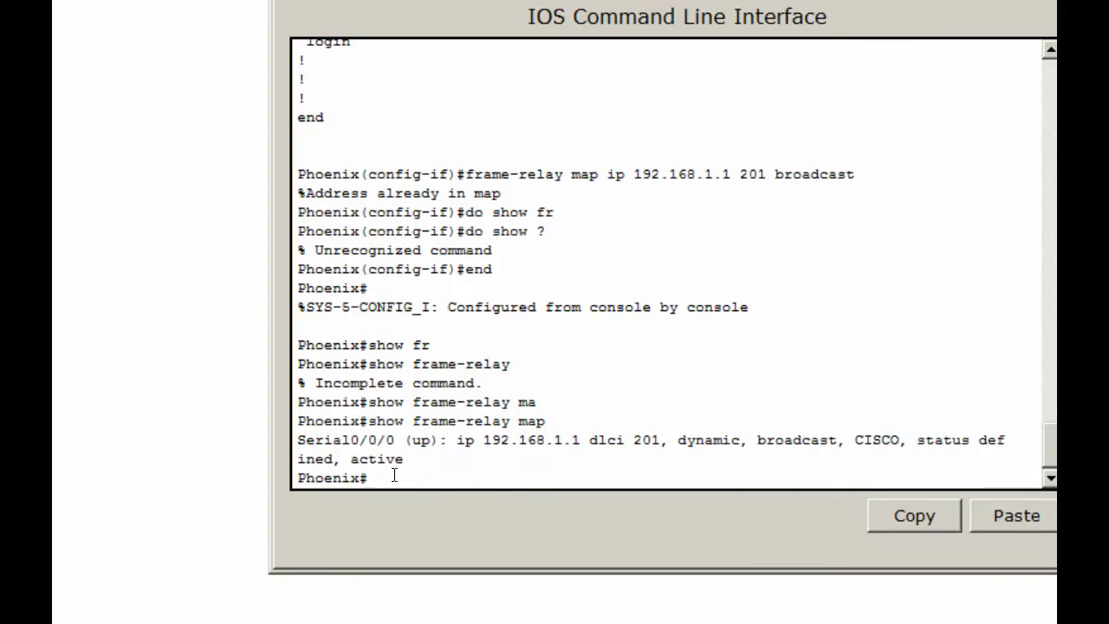
Display the Frame Relay map on Phoenix and examine how the mapping entry was learned
text(show fr)
key(Tab)
text(map)
key(Tab)
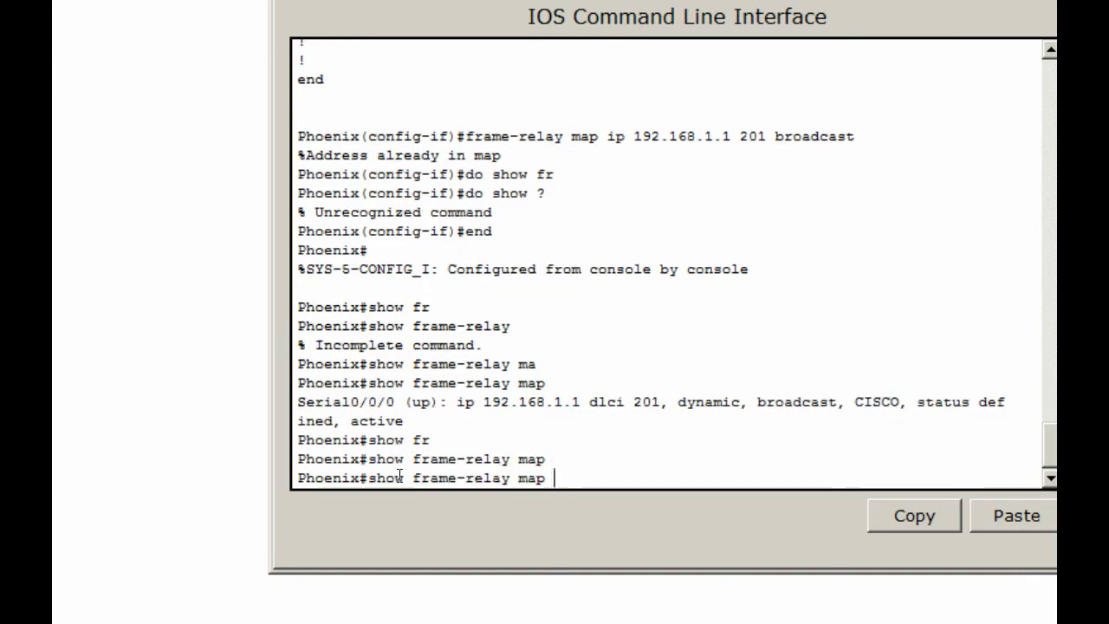
key(Return)
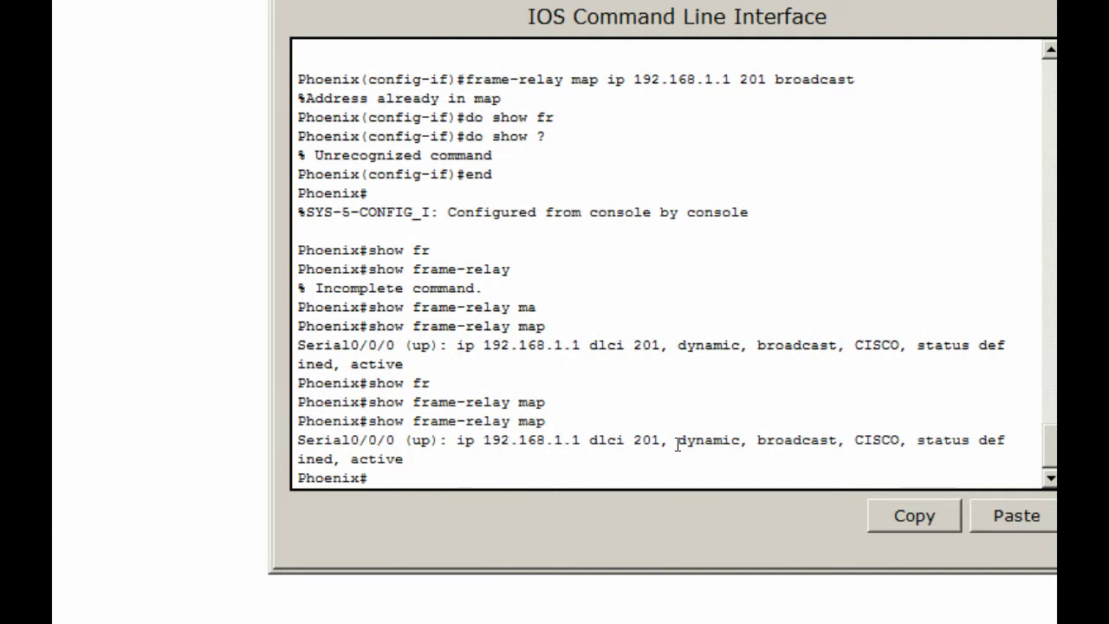
drag(676, 440, 739, 440)
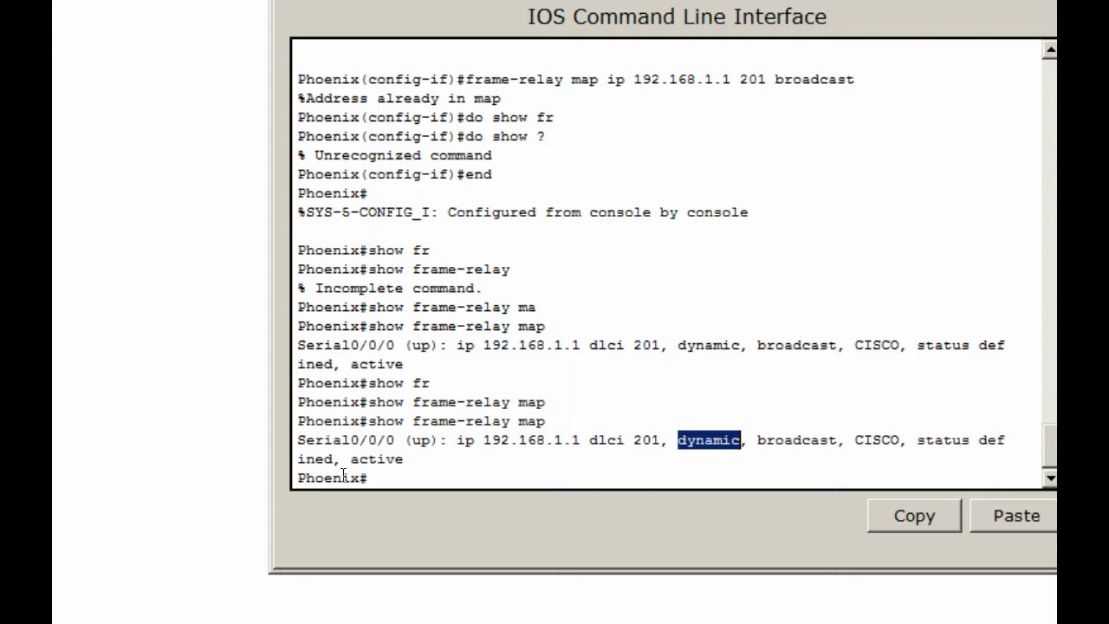
click(394, 477)
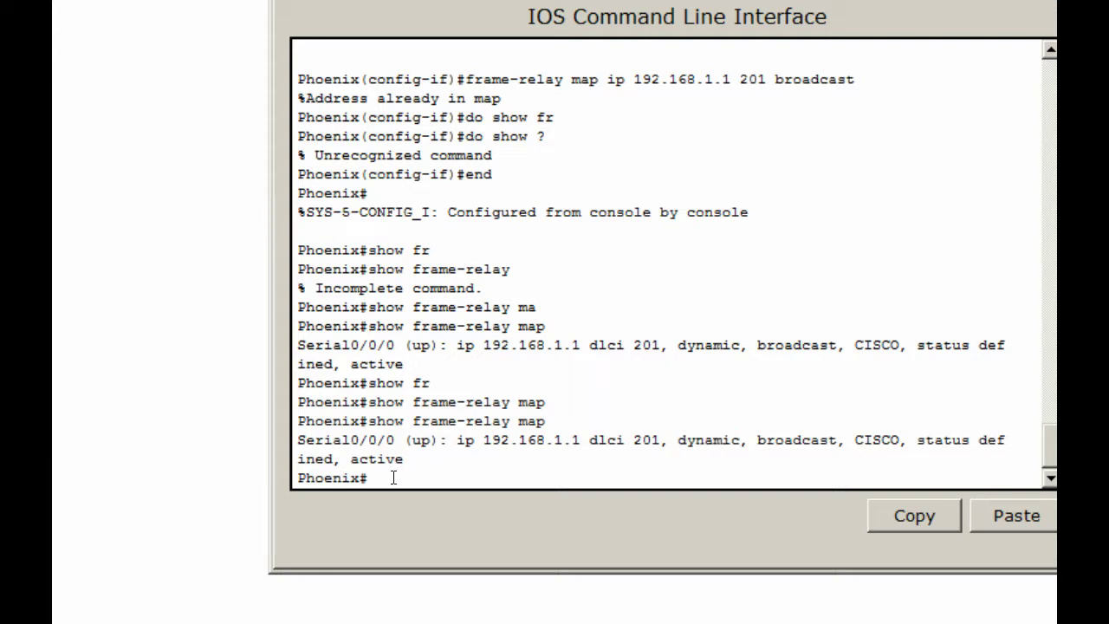
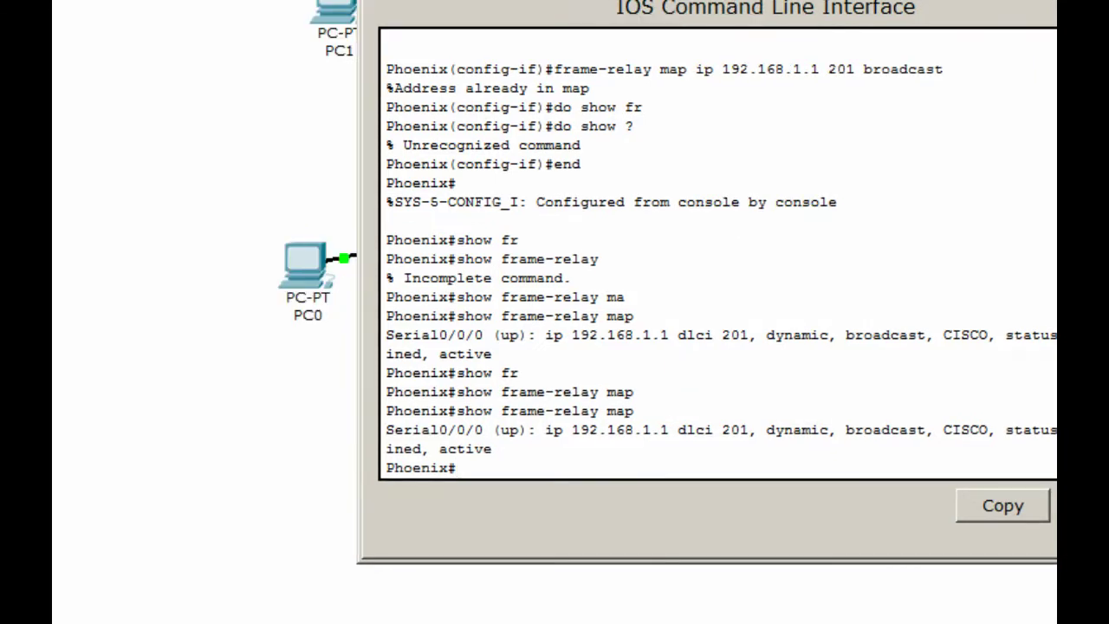
Ping 192.168.1.1 from the Phoenix router to test connectivity to HQ
text(ping 192116)
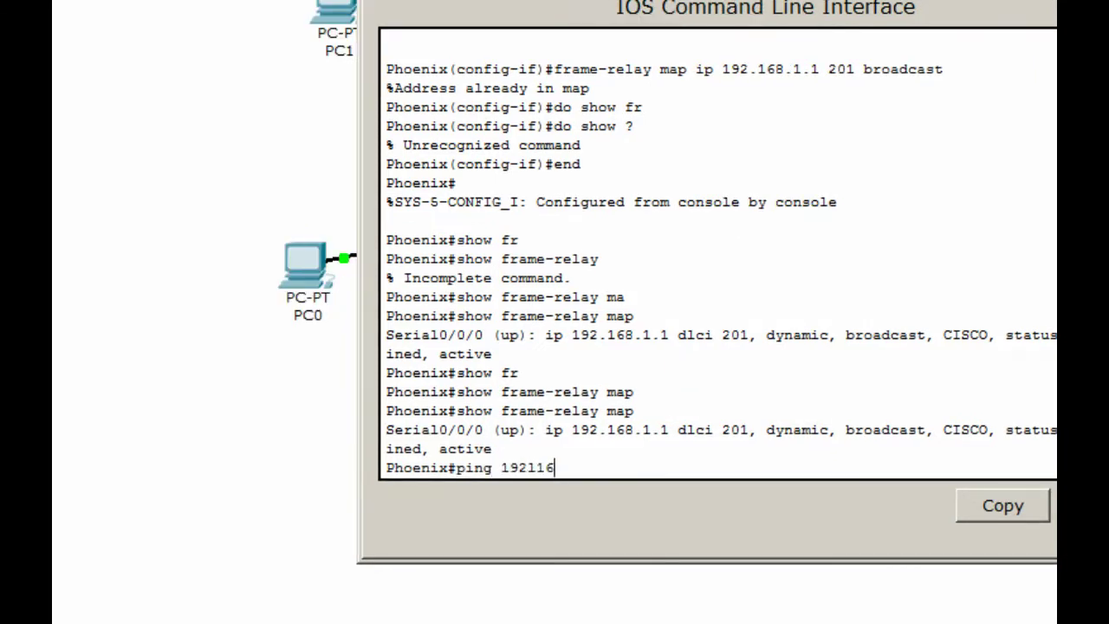
key(BackSpace)
key(BackSpace)
key(BackSpace)
text(.168.1.1)
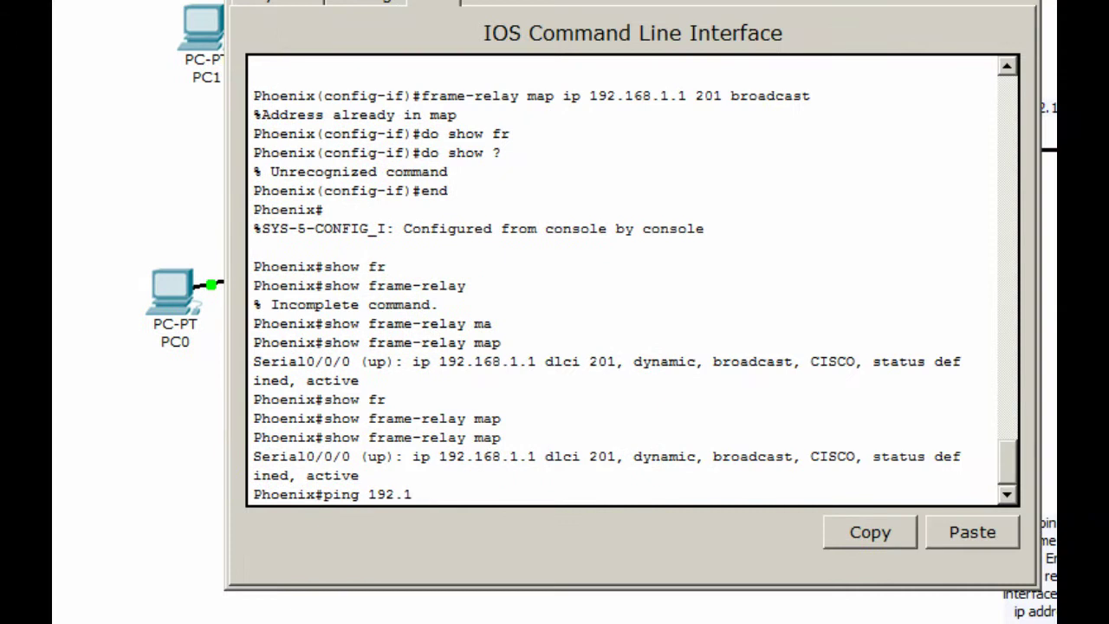
key(Return)
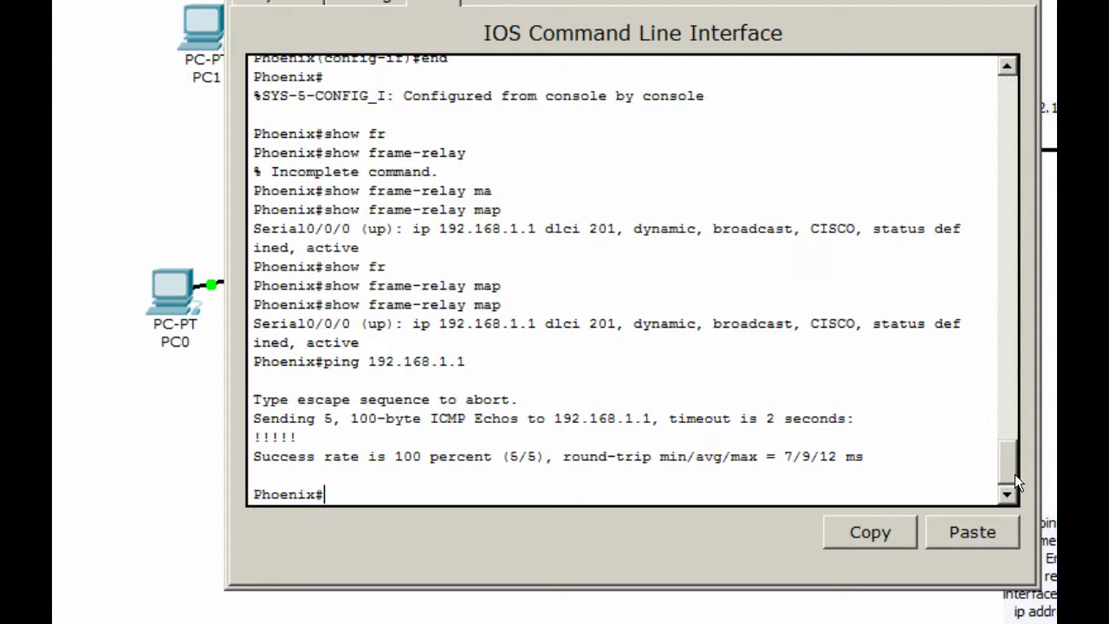
Leave the Phoenix window, switch to the Milwaukee router's command line and display its Frame Relay map
drag(1011, 473, 1007, 205)
key(End)
key(alt+F4)
click(509, 236)
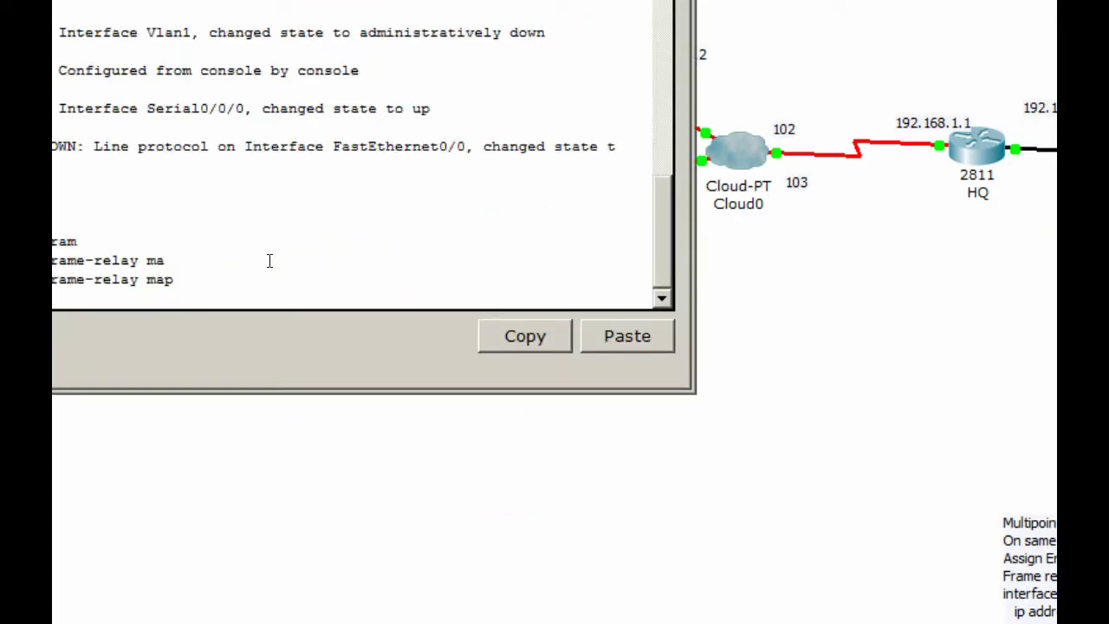
key(Up)
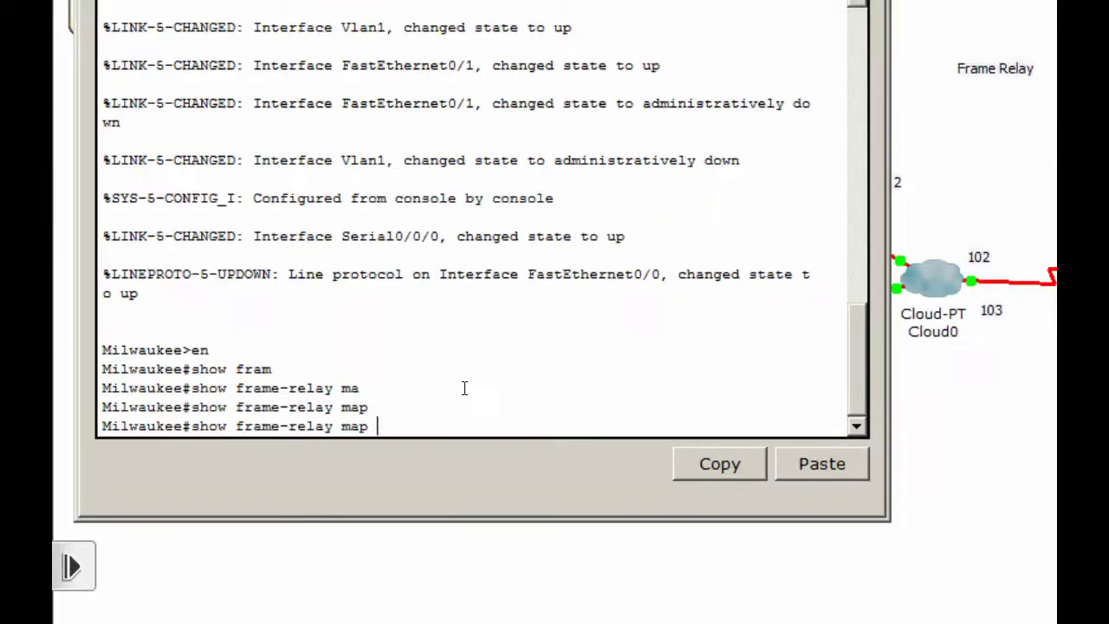
key(Return)
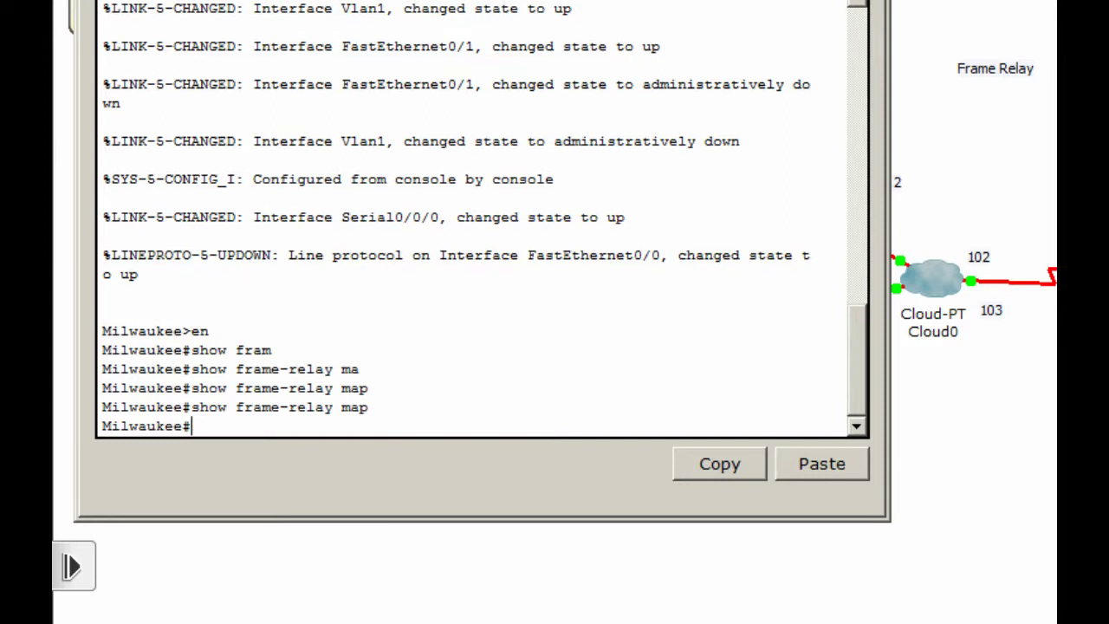
Review the Milwaukee router's full running configuration, including its serial interface settings
drag(552, 0, 681, 42)
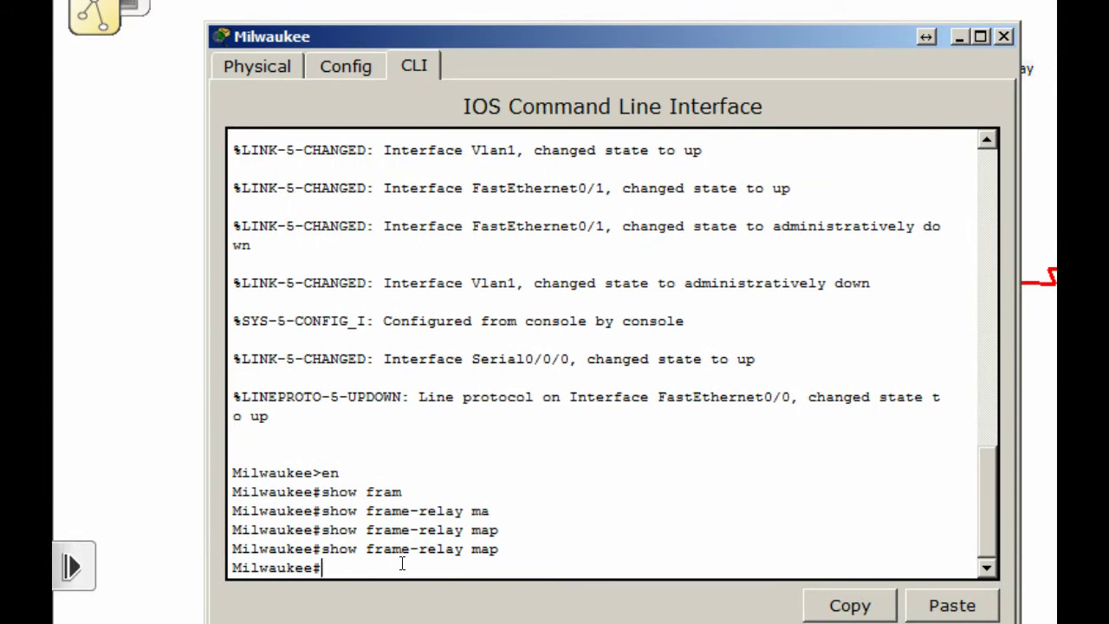
text(show run)
key(Return)
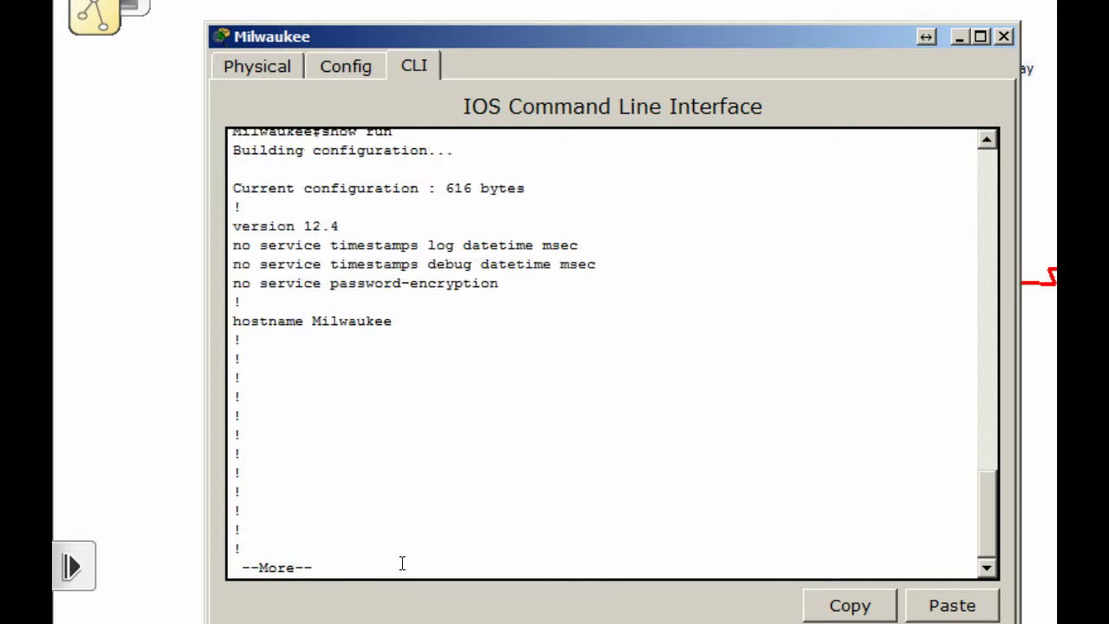
key(space)
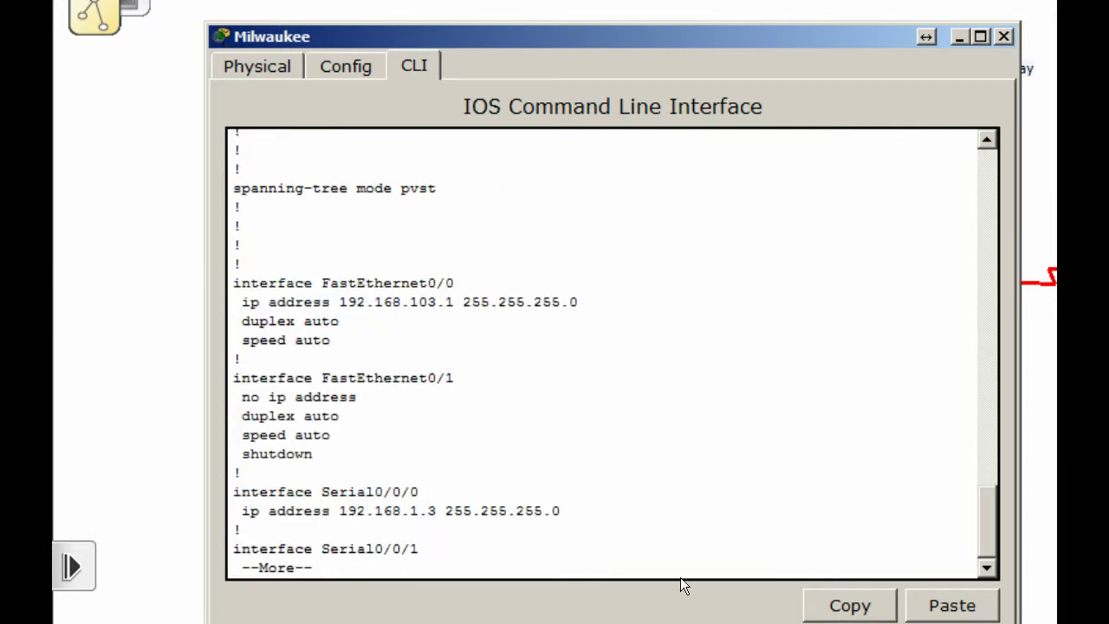
key(space)
key(space)
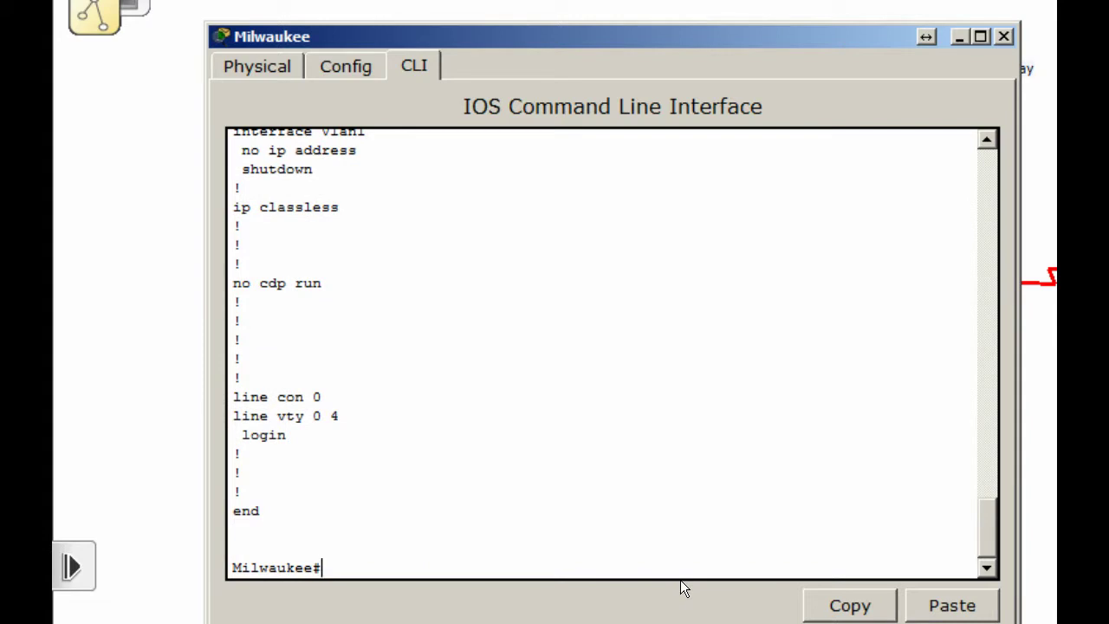
Enter configuration mode for interface s0/0/0 on the Milwaukee router
text(config t)
key(Return)
text(int s0/)
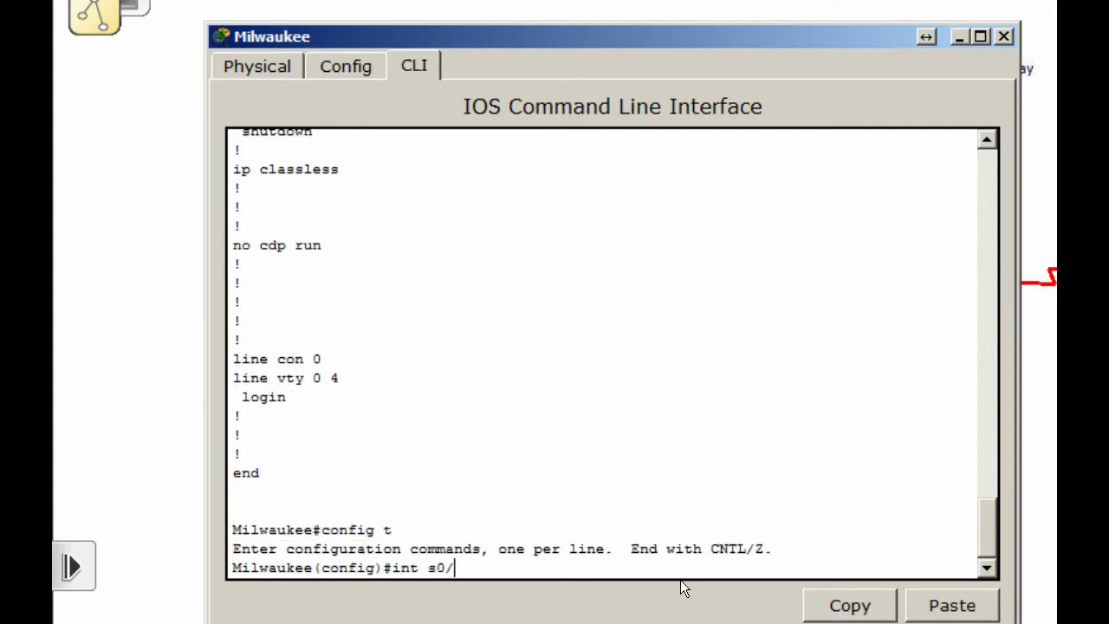
text(0/0)
key(Return)
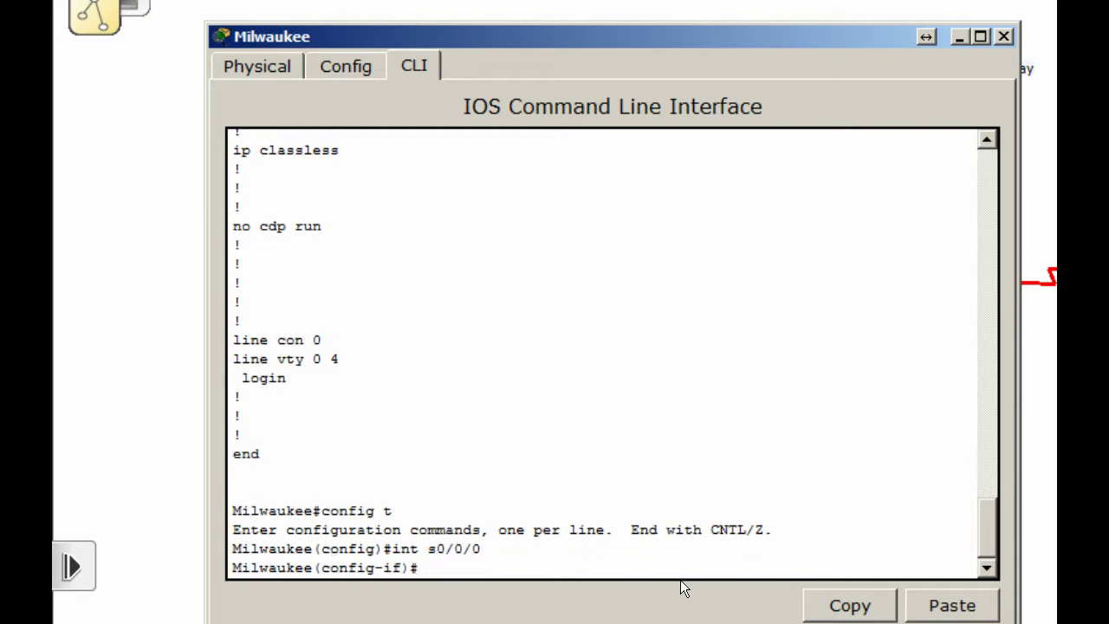
text(fra)
key(Tab)
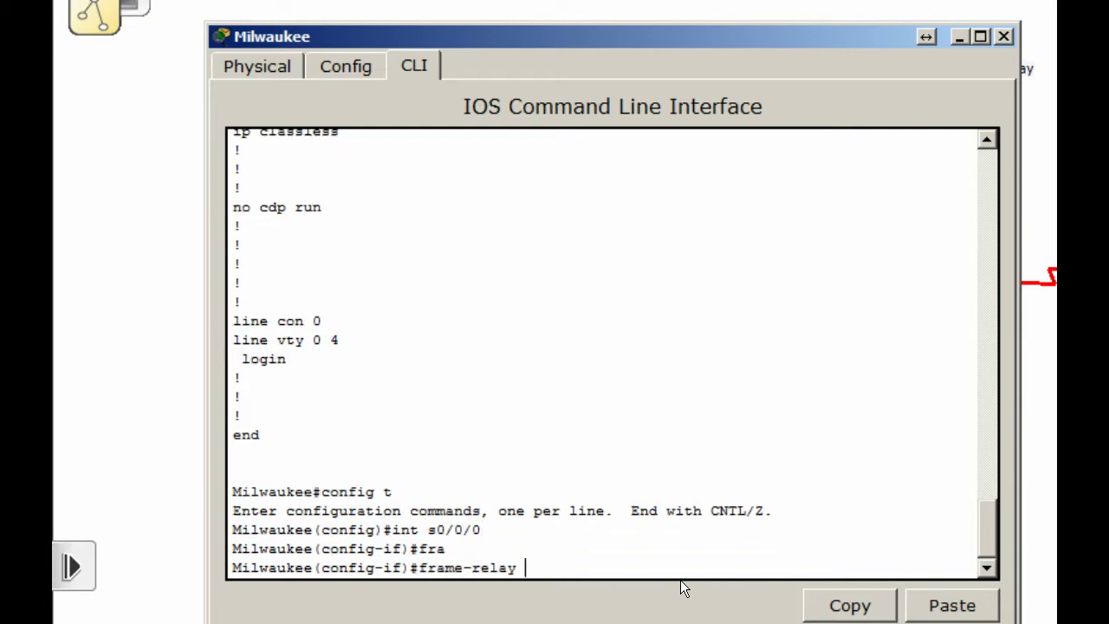
key(BackSpace)
key(BackSpace)
key(BackSpace)
key(BackSpace)
key(BackSpace)
key(BackSpace)
key(BackSpace)
key(BackSpace)
key(BackSpace)
key(BackSpace)
key(BackSpace)
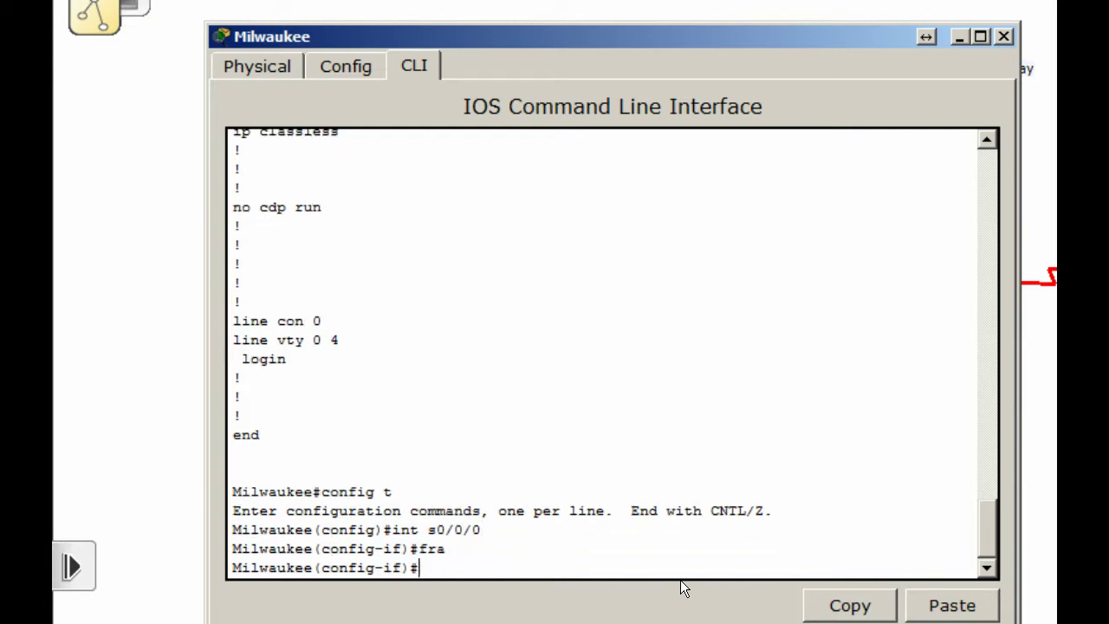
Set the encapsulation of Milwaukee's serial interface to frame-relay
text(en)
key(Tab)
text(fr)
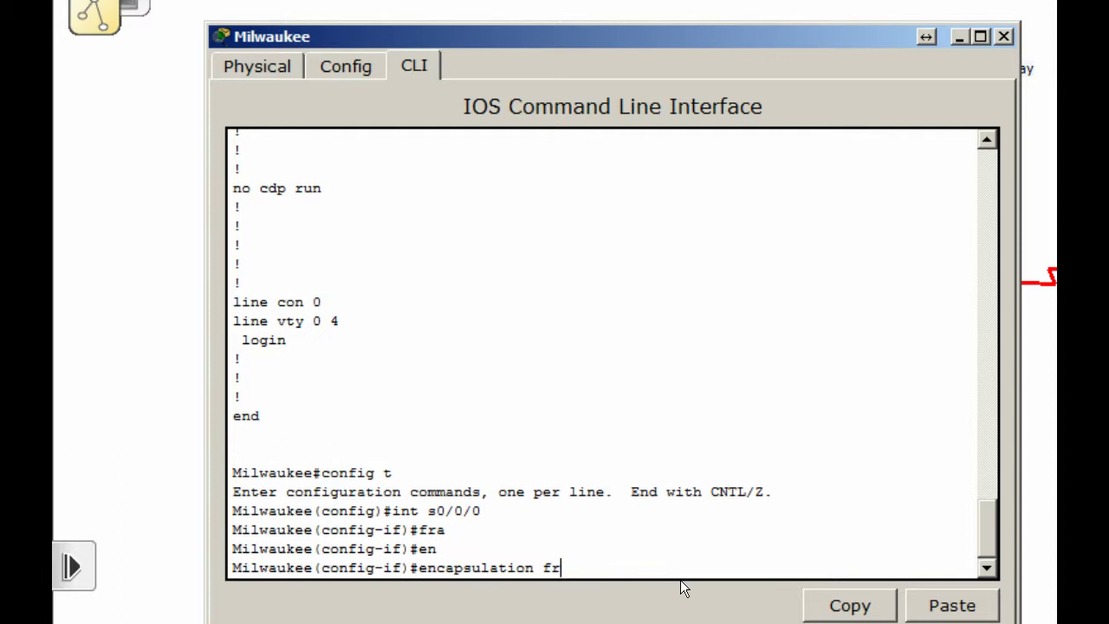
text(a)
key(Tab)
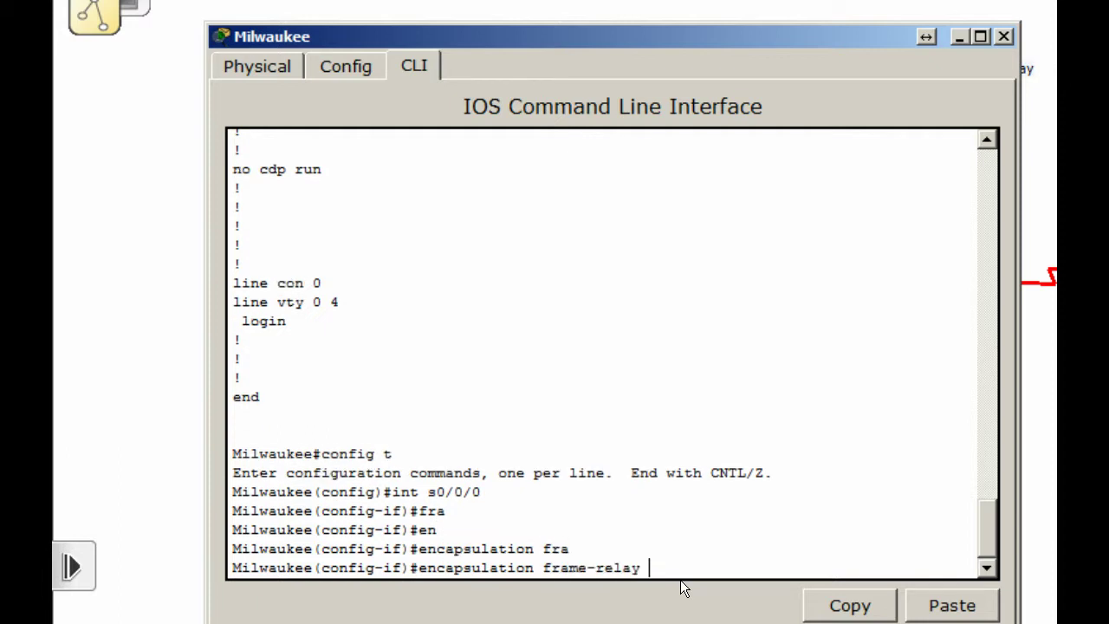
key(Return)
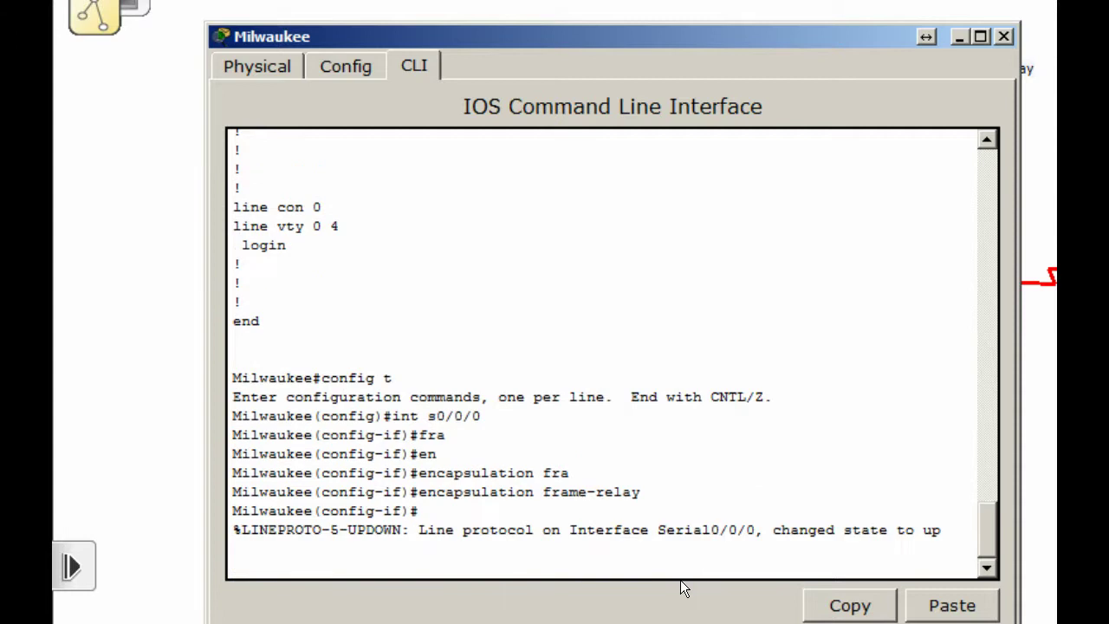
Leave configuration mode on the Milwaukee router and display its Frame Relay map
key(Return)
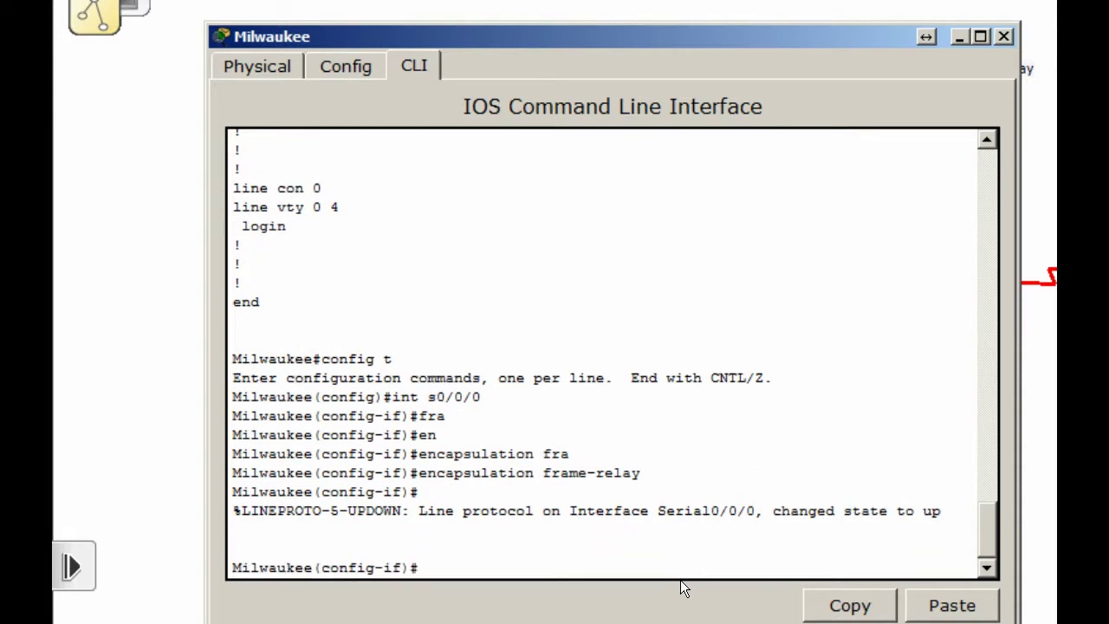
text(exit)
key(BackSpace)
key(BackSpace)
key(BackSpace)
text(nd)
key(Return)
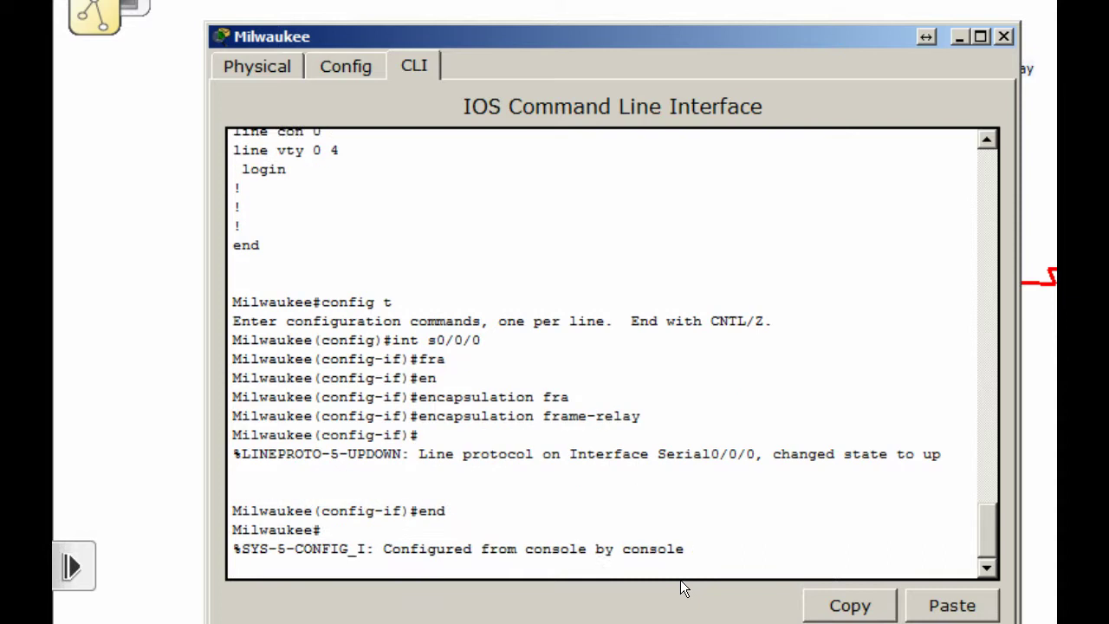
text(show fram)
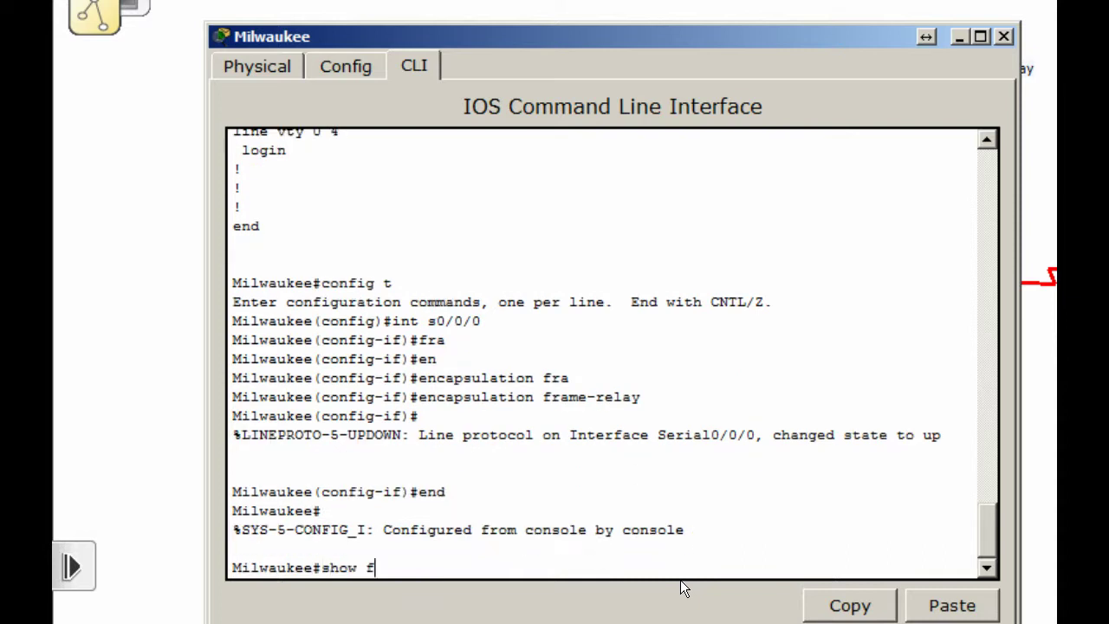
key(Tab)
text(ma)
key(Tab)
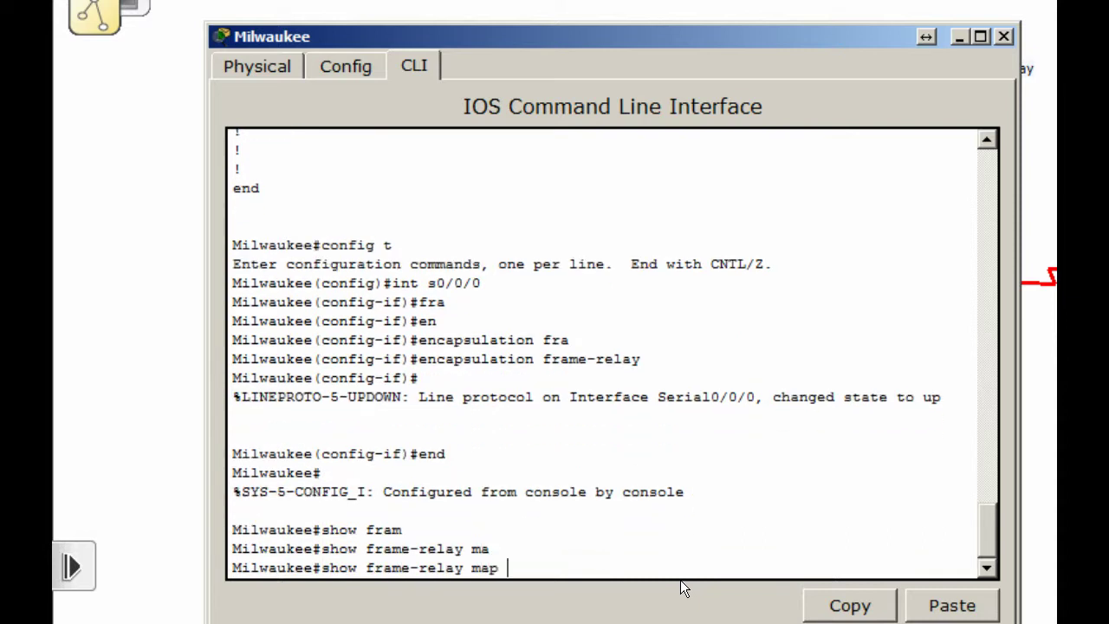
key(Return)
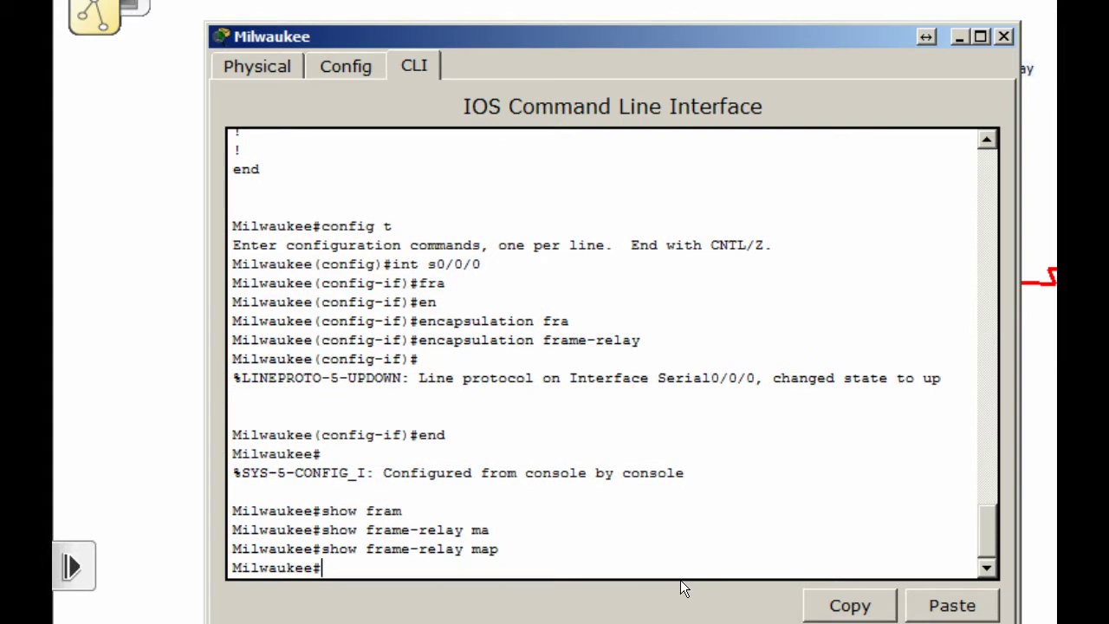
Re-enter configuration mode for interface s0/0/0 on the Milwaukee router
key(Up)
key(Up)
key(Up)
key(Down)
key(Return)
key(Up)
key(Up)
key(Up)
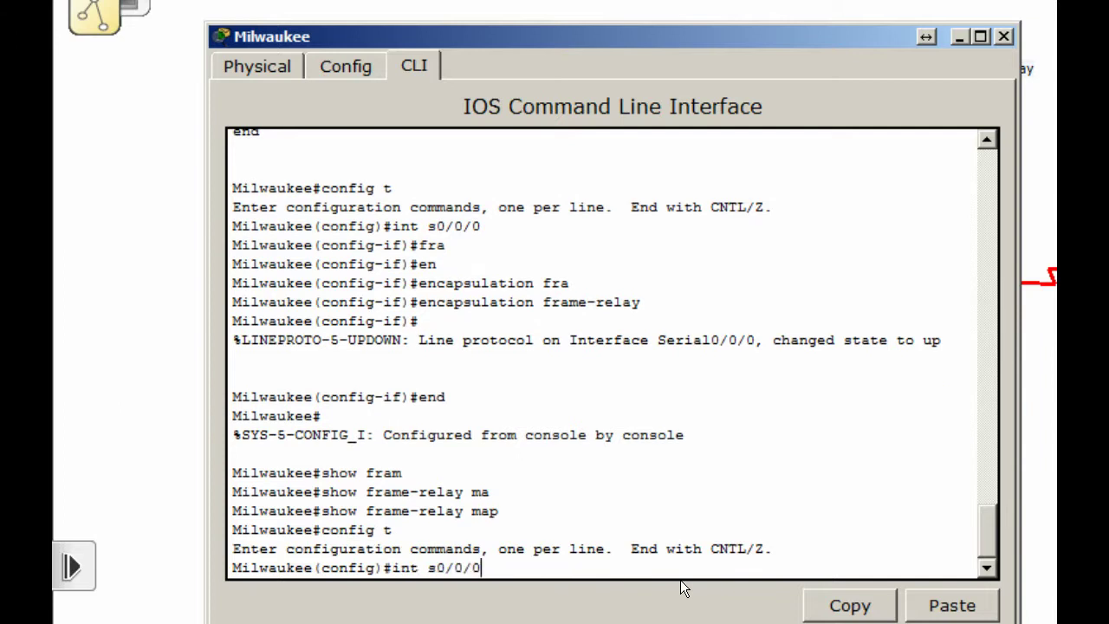
key(Return)
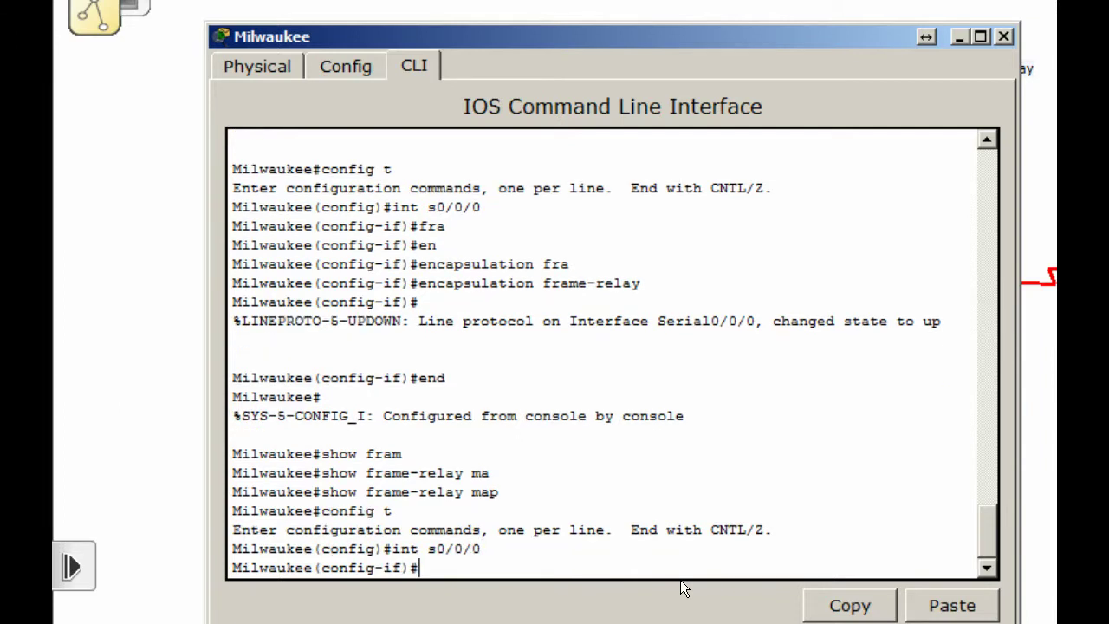
Try to map IP 192.168.1.1 to DLCI 301 with broadcast on Milwaukee's serial interface, then return to privileged mode
text(fra)
key(Tab)
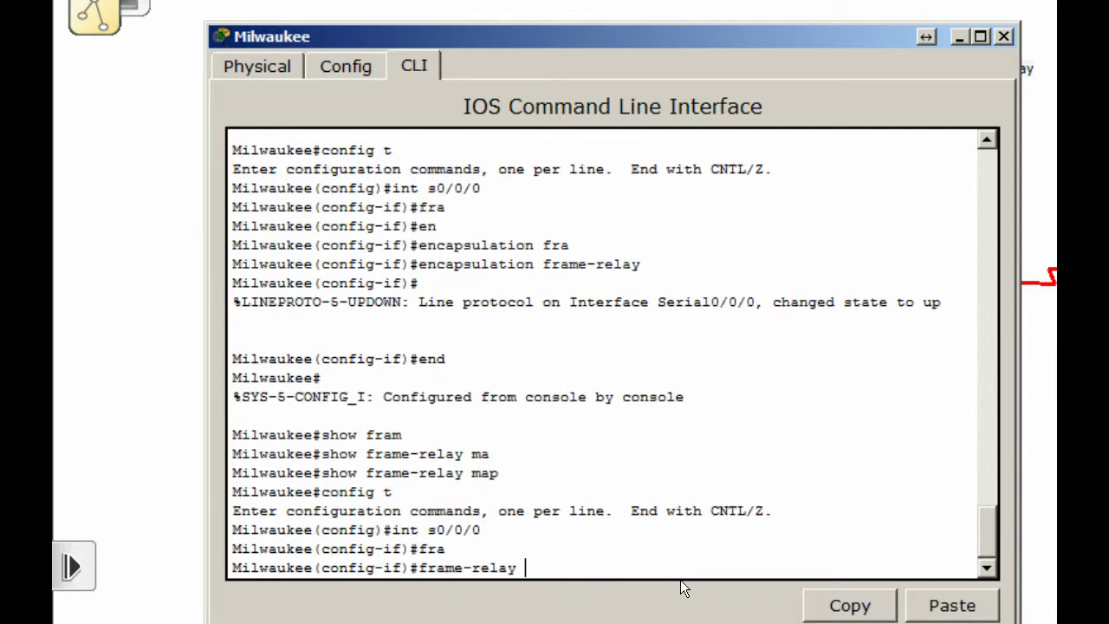
text(ma)
key(Tab)
text(?)
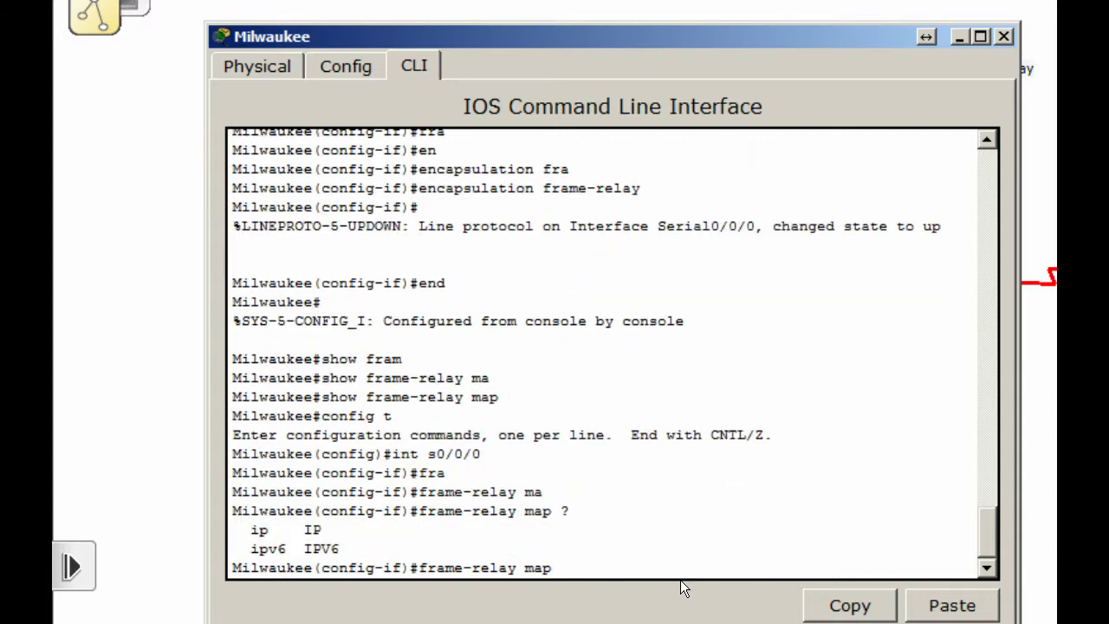
text(ip 192.168.1.1)
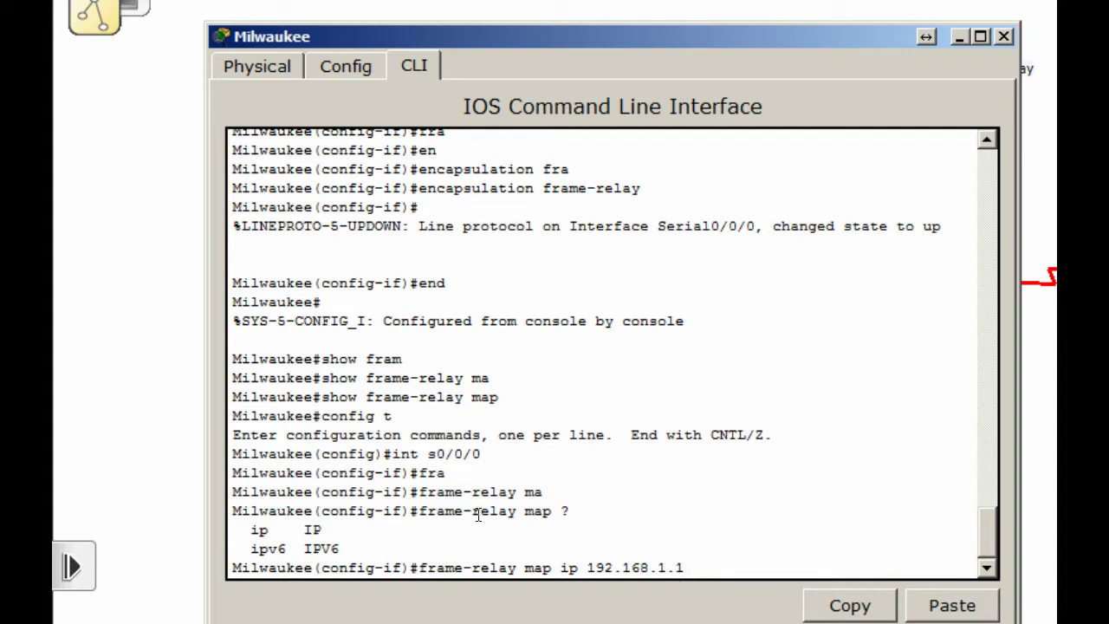
drag(826, 37, 1108, 480)
drag(851, 480, 844, 78)
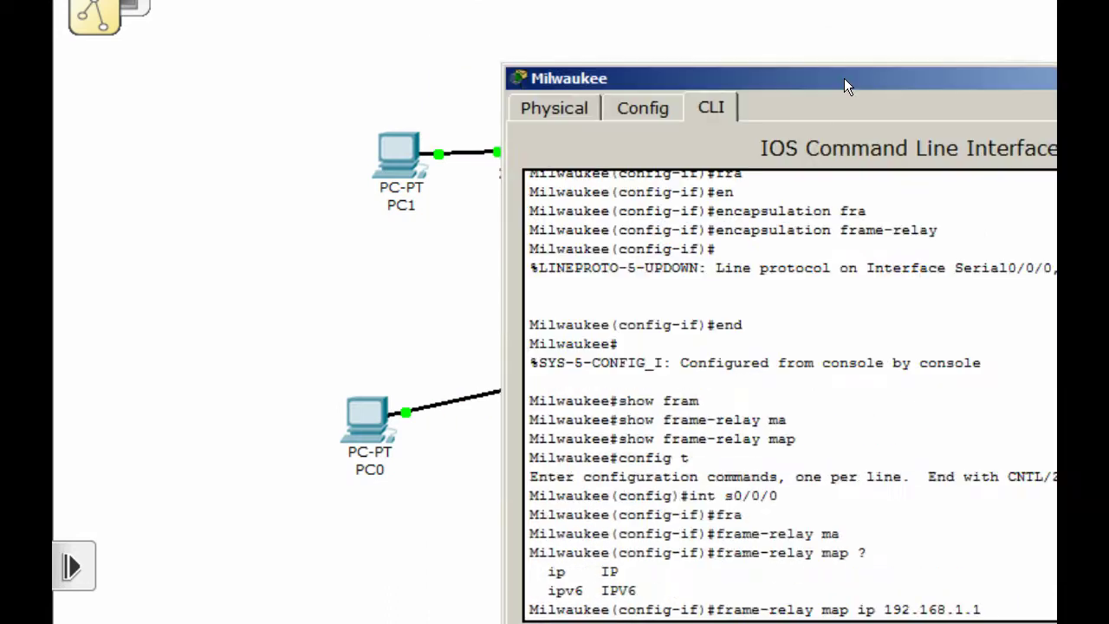
text(?)
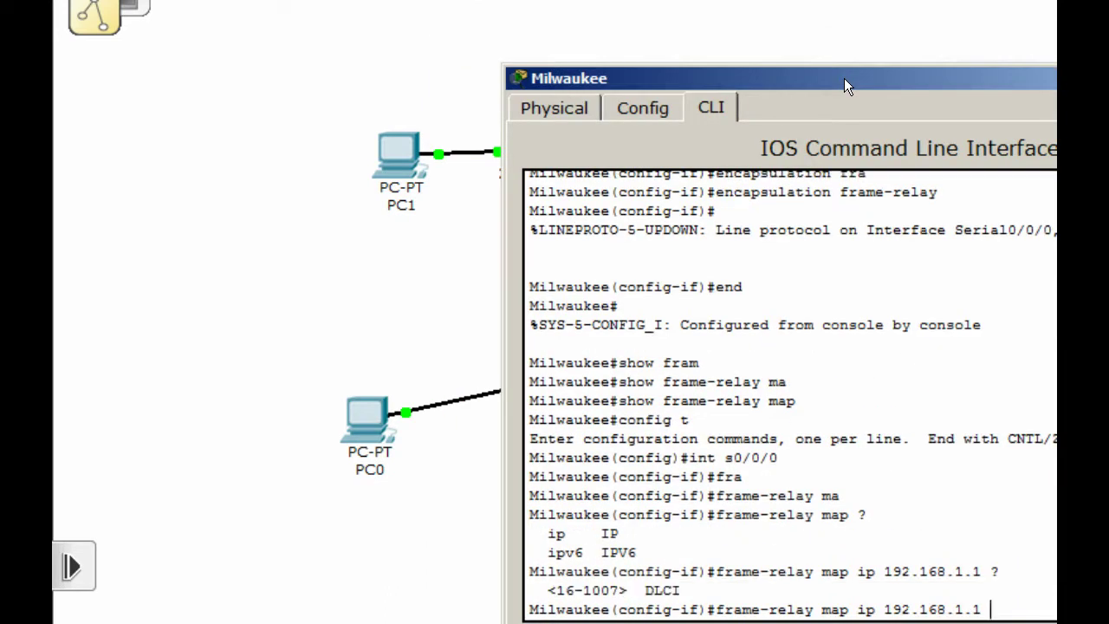
text(301 )
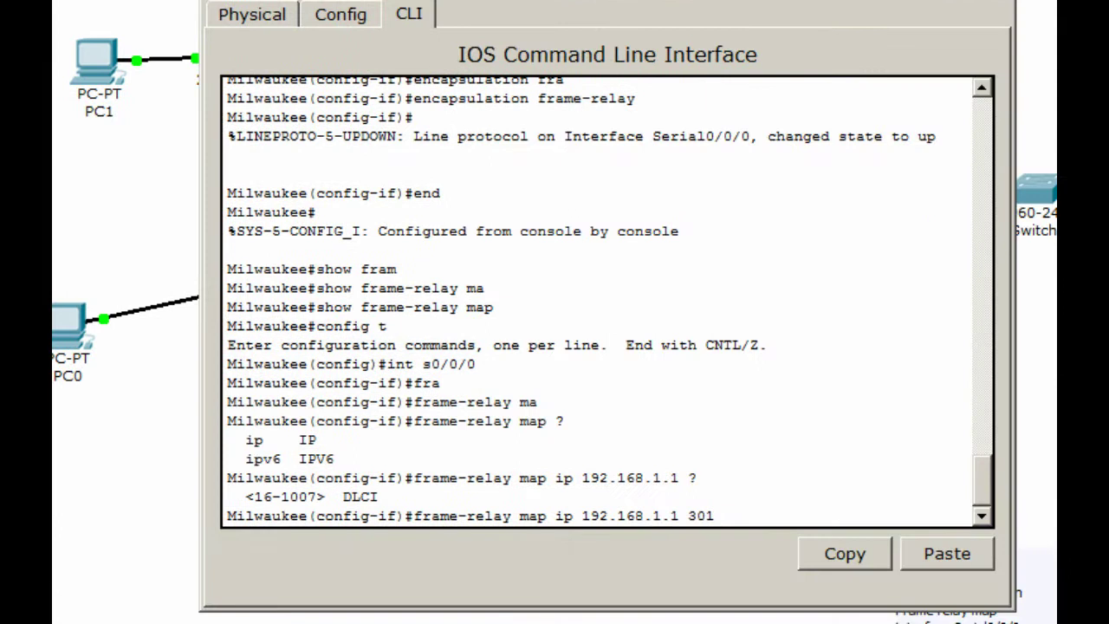
text(?)
text(br)
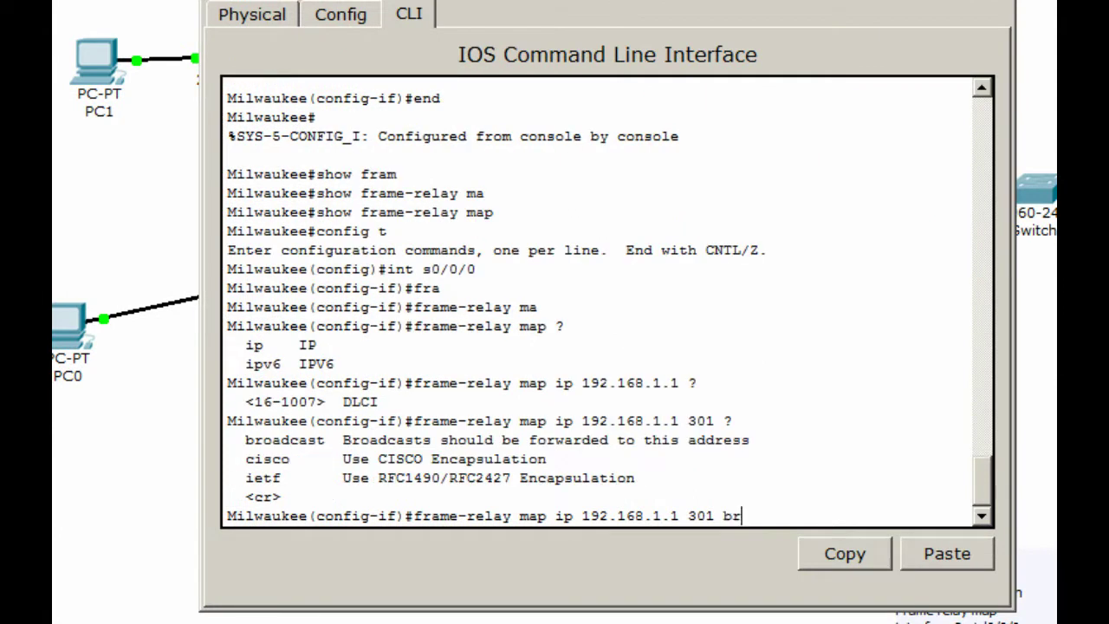
key(Tab)
key(Return)
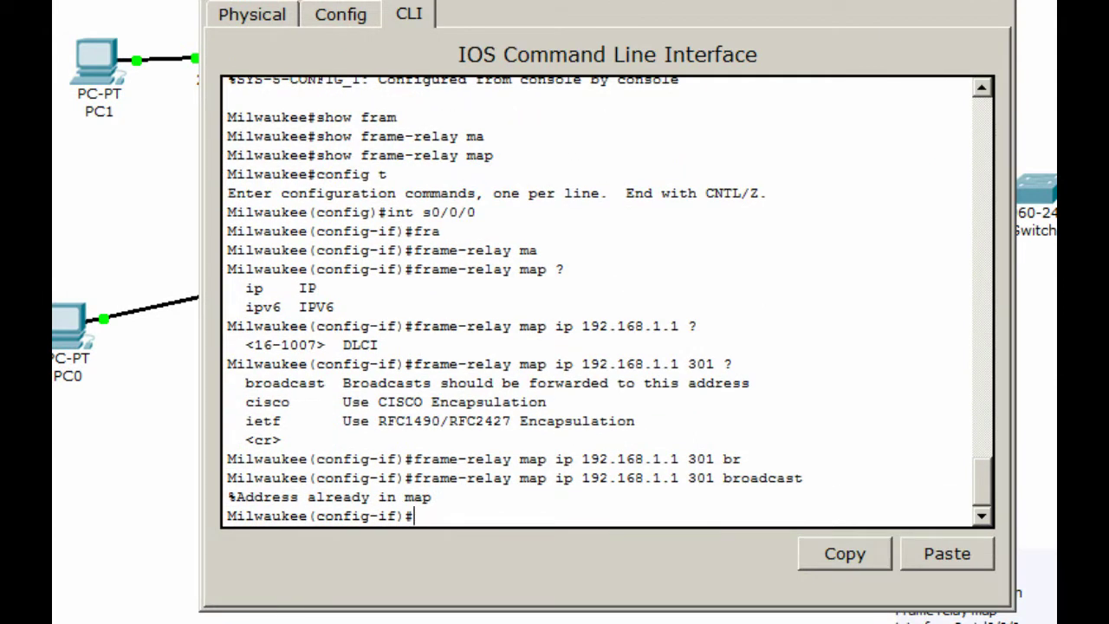
text(end)
key(Return)
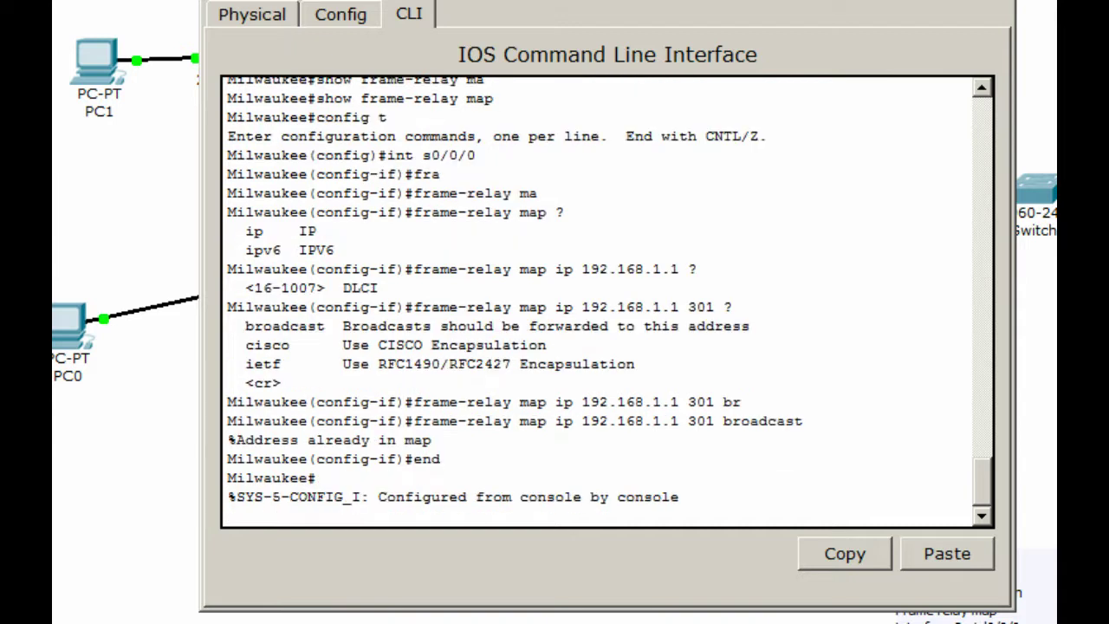
Display the Milwaukee router's Frame Relay map again to check its mapping to HQ
key(Return)
text(s)
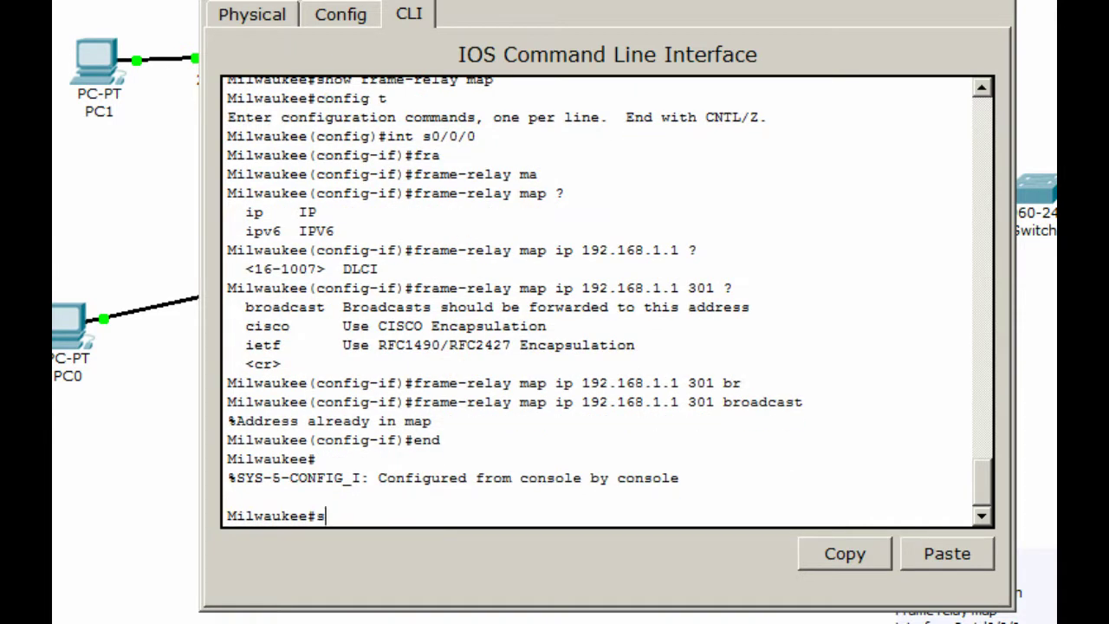
text(ho fra)
key(Tab)
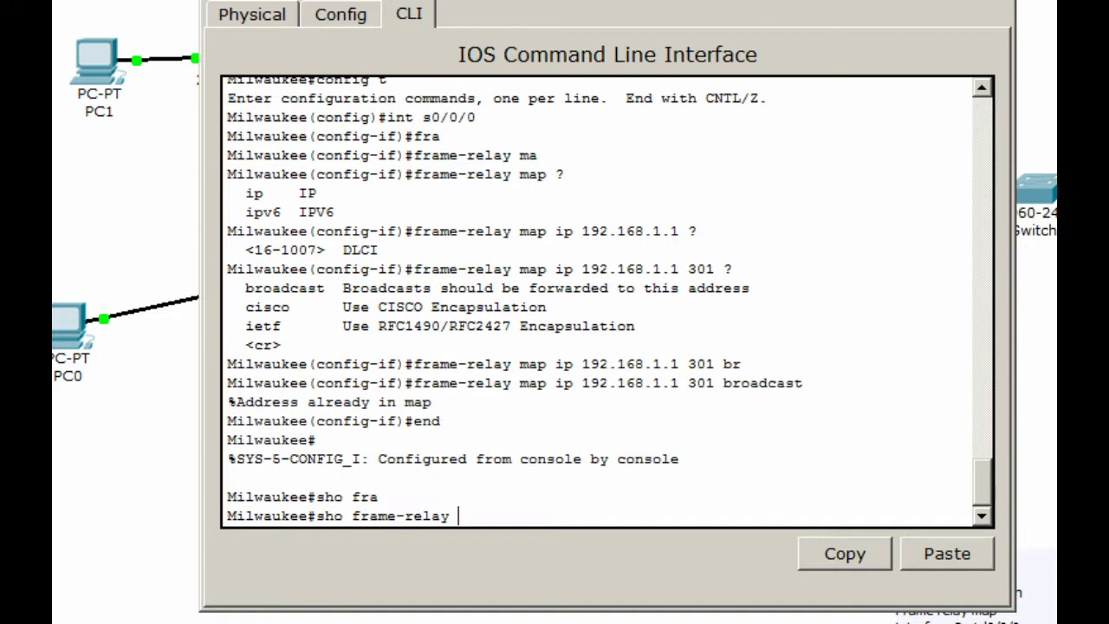
text(ma)
key(Tab)
key(Return)
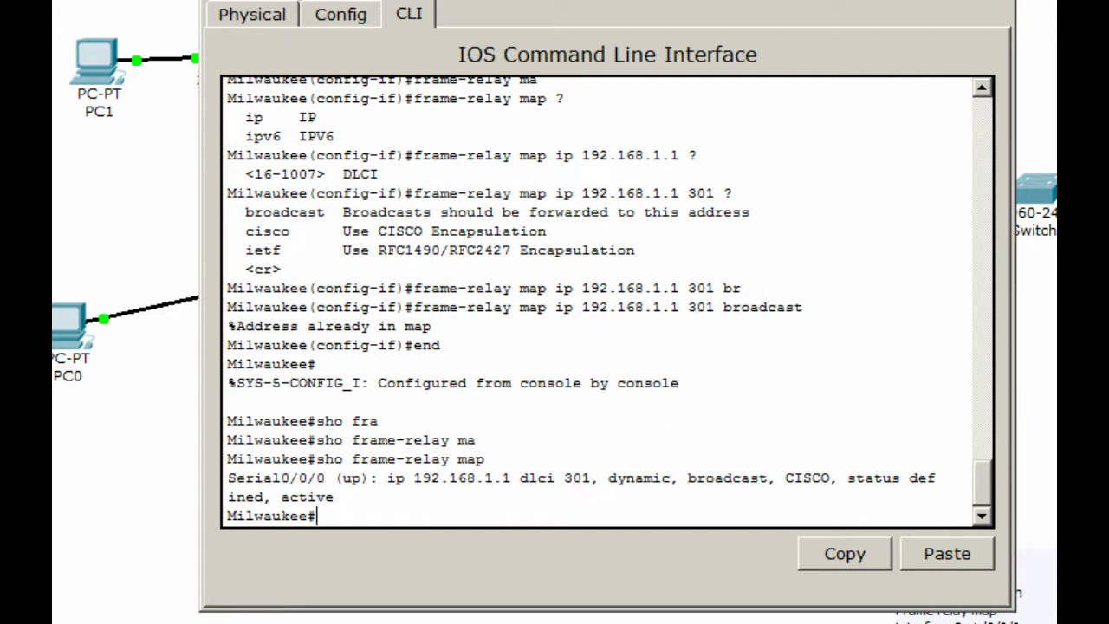
Test connectivity from the Milwaukee router by pinging 192.168.1.1 and 192.168.1.2
text(ping 192.168)
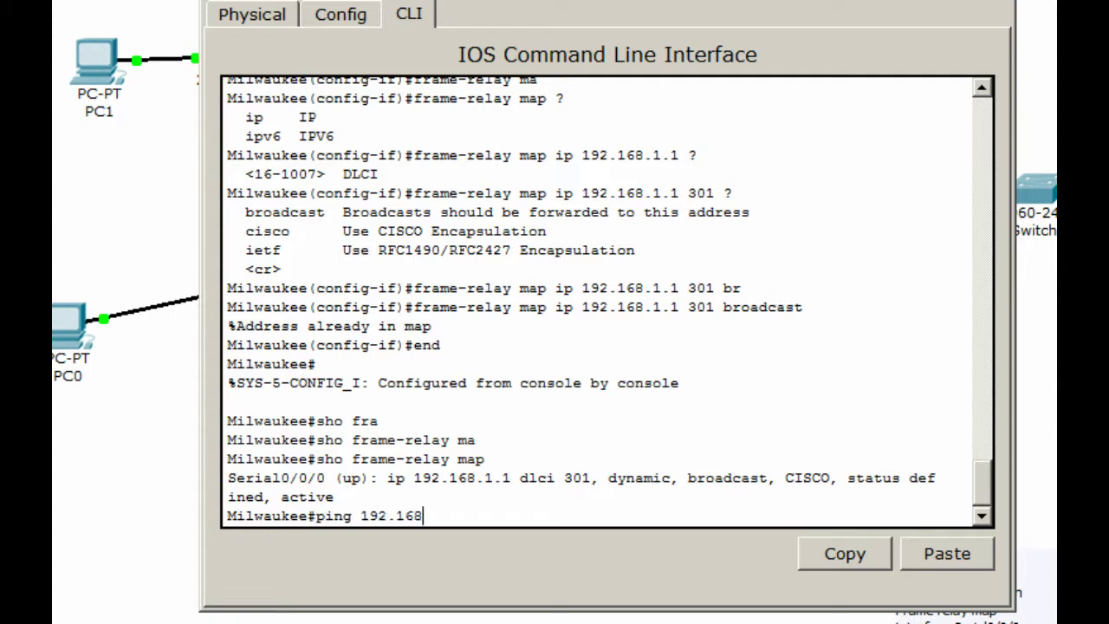
text(.1.1)
key(Return)
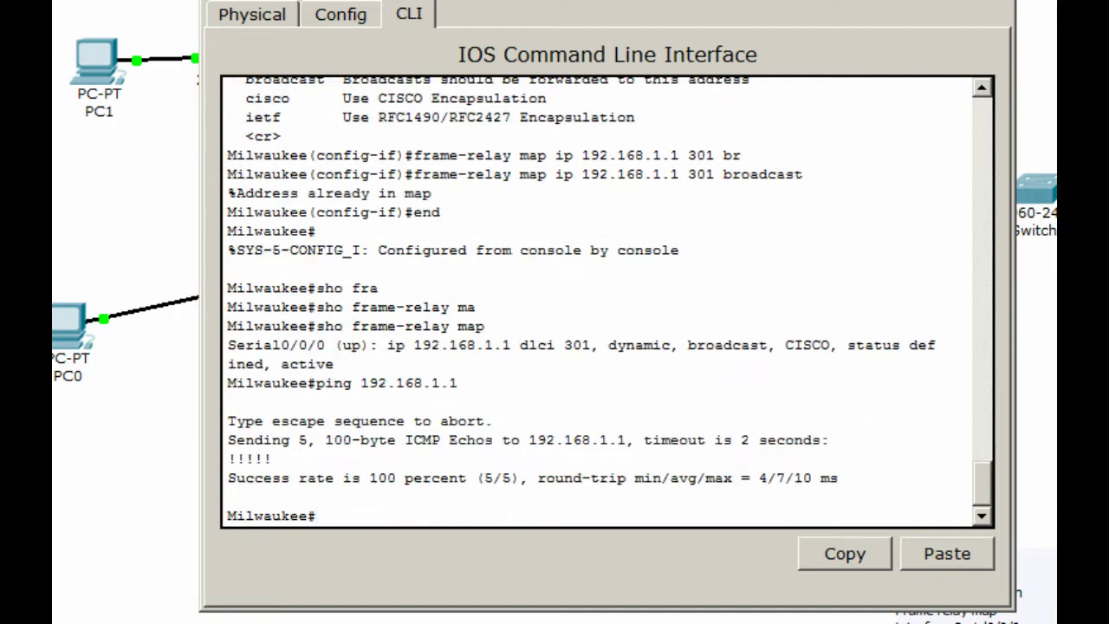
drag(541, 0, 547, 29)
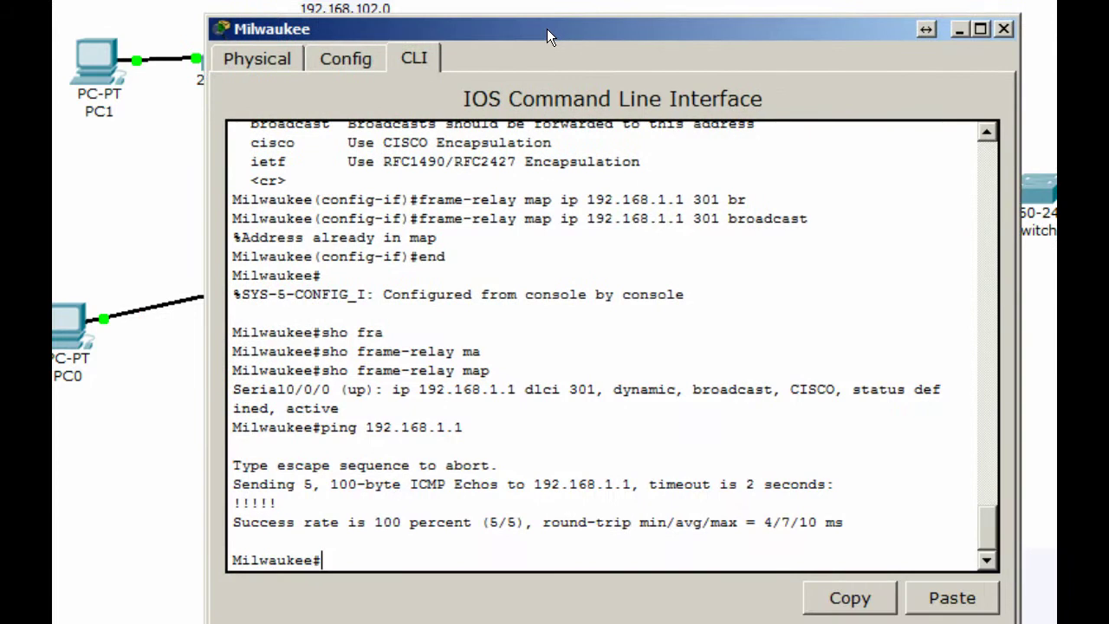
text(ping 192.168)
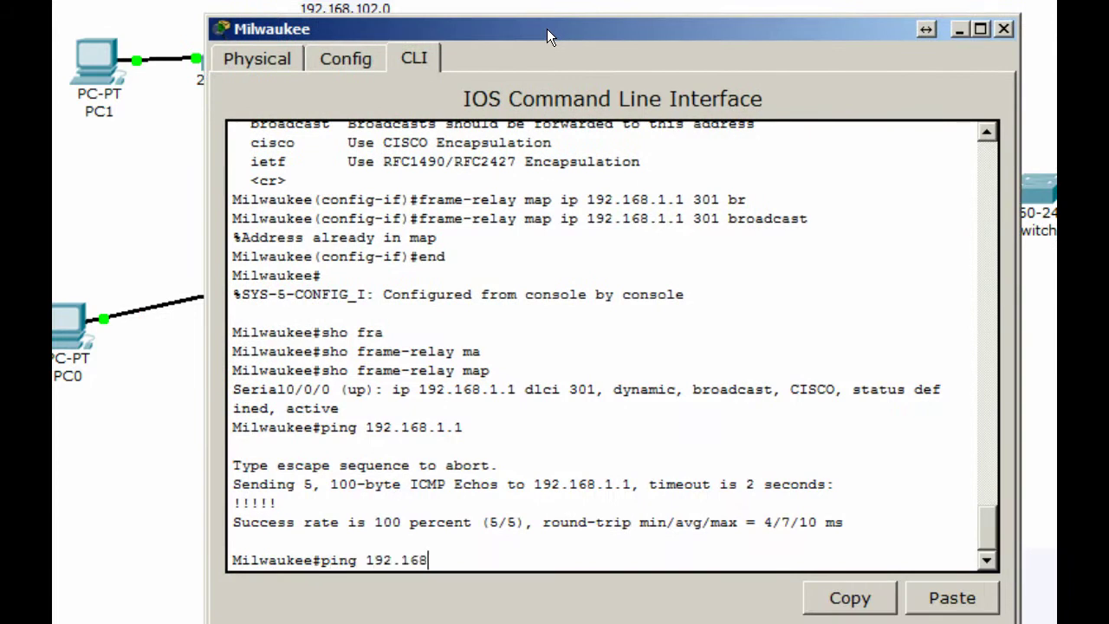
text(.1.2)
key(Return)
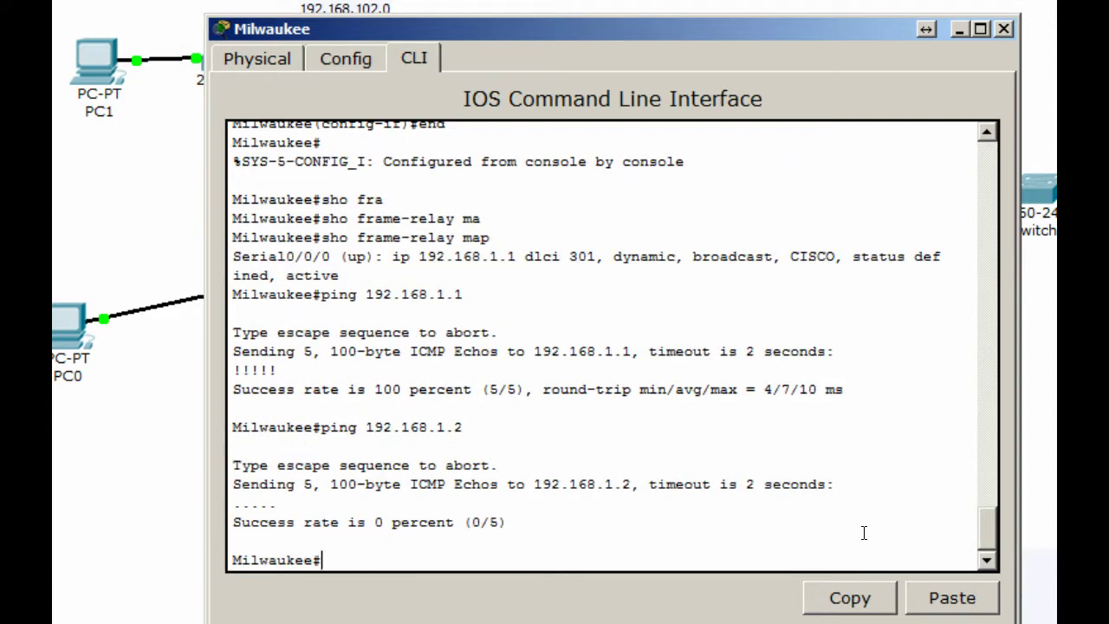
Clear the stray command text and move the Milwaukee window aside to examine the topology's DLCI and address labels
text(ll)
click(114, 534)
key(BackSpace)
key(BackSpace)
drag(755, 38, 675, 367)
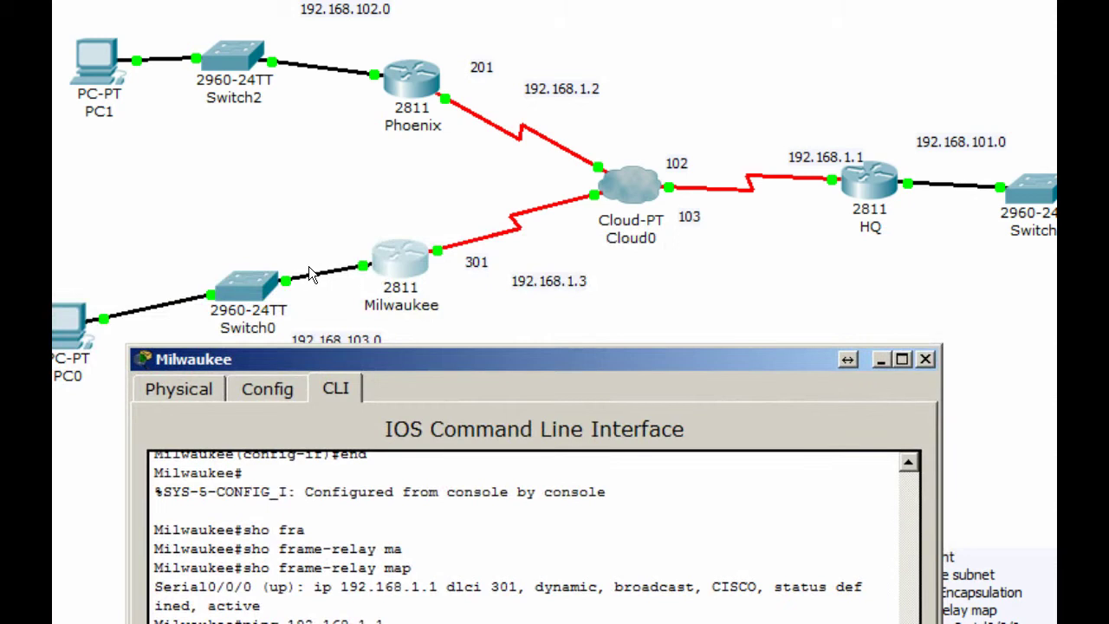
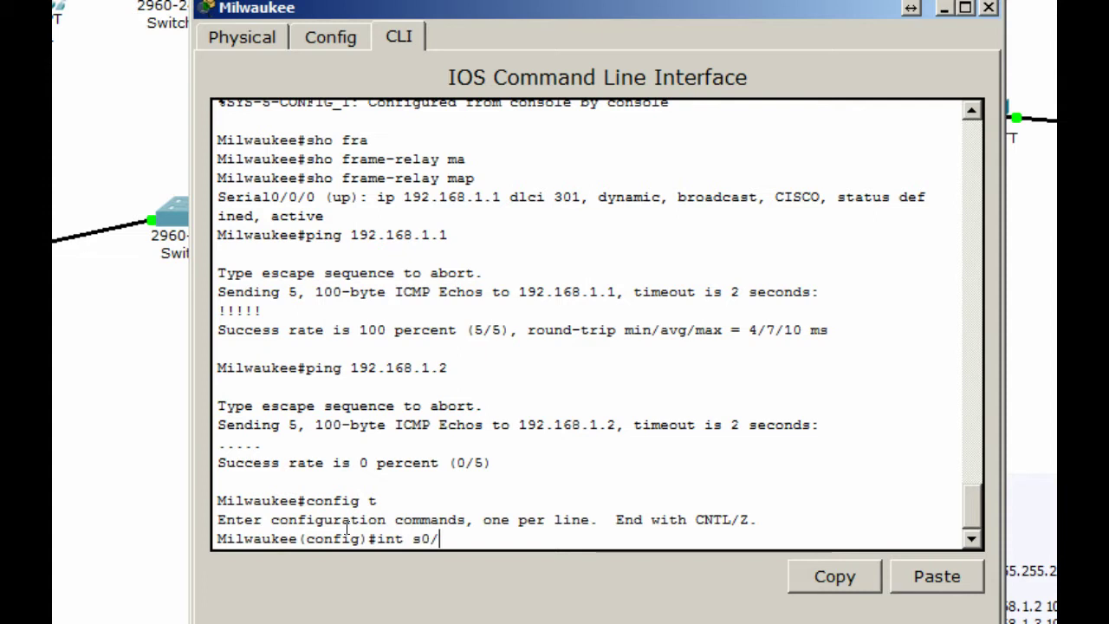
Enter configuration of Milwaukee's serial interface s0/0/0 and look up the frame-relay map ip syntax
text(0/0/)
key(Return)
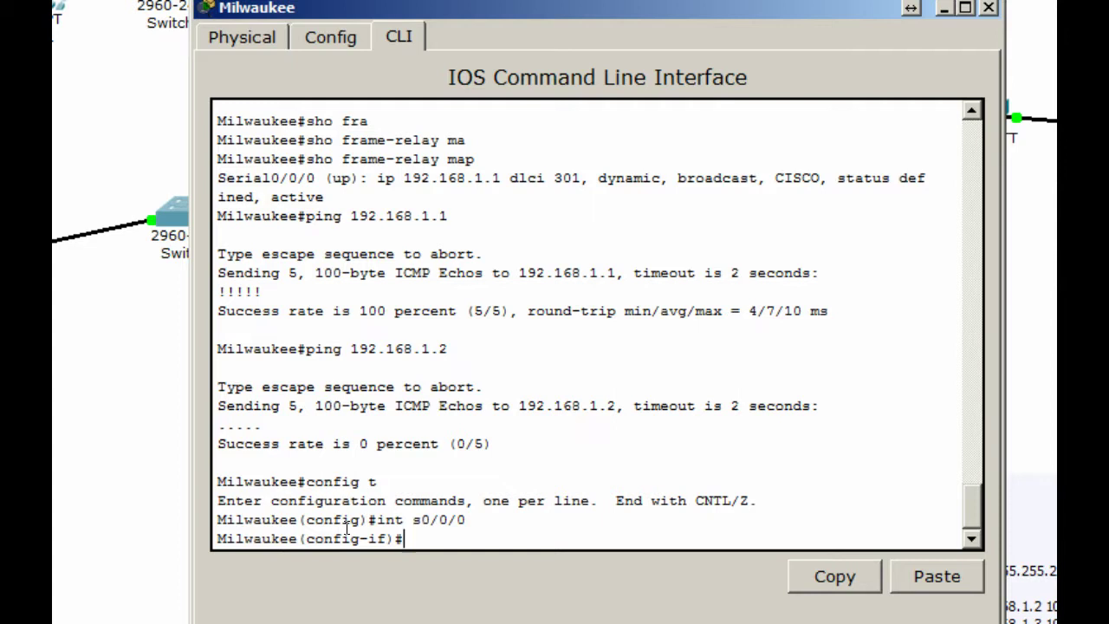
text(fram)
key(Tab)
text(ma)
key(Tab)
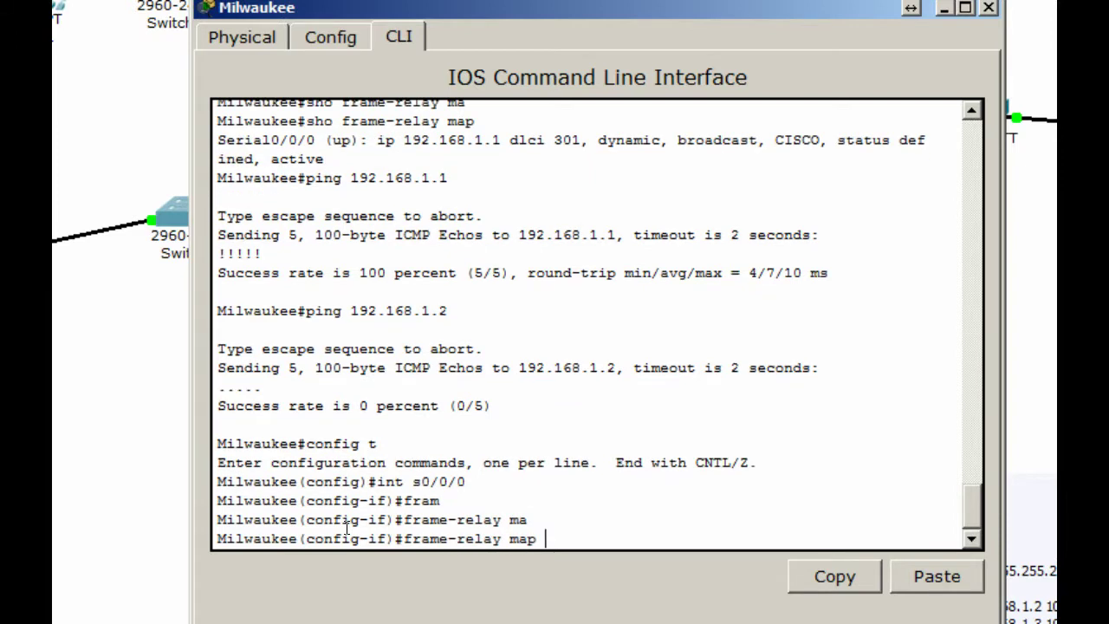
text(?)
text(ip)
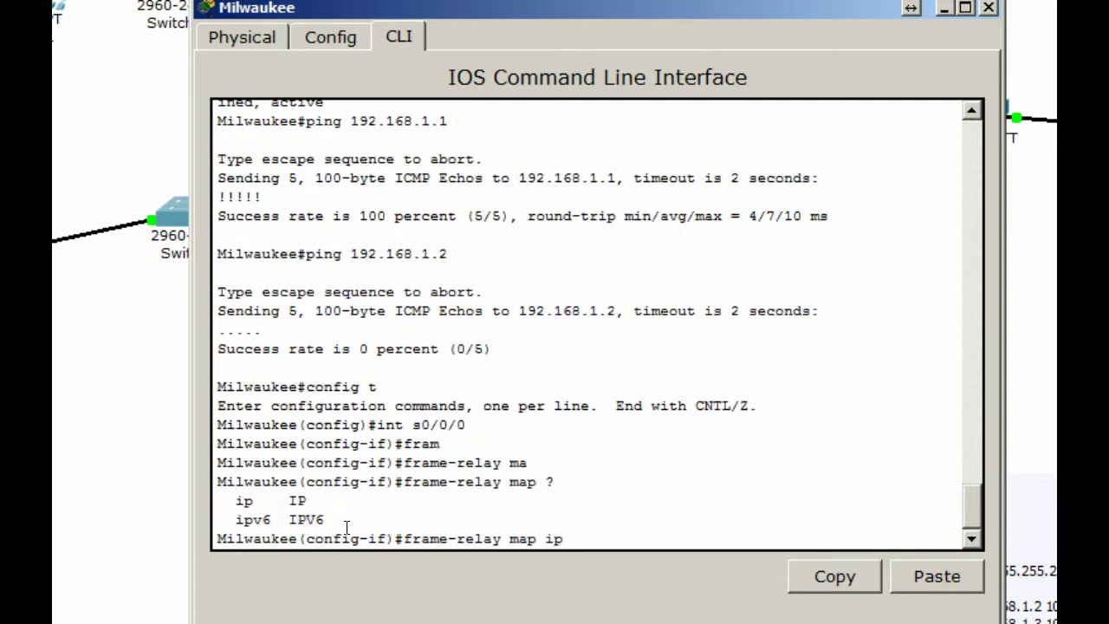
text( ?)
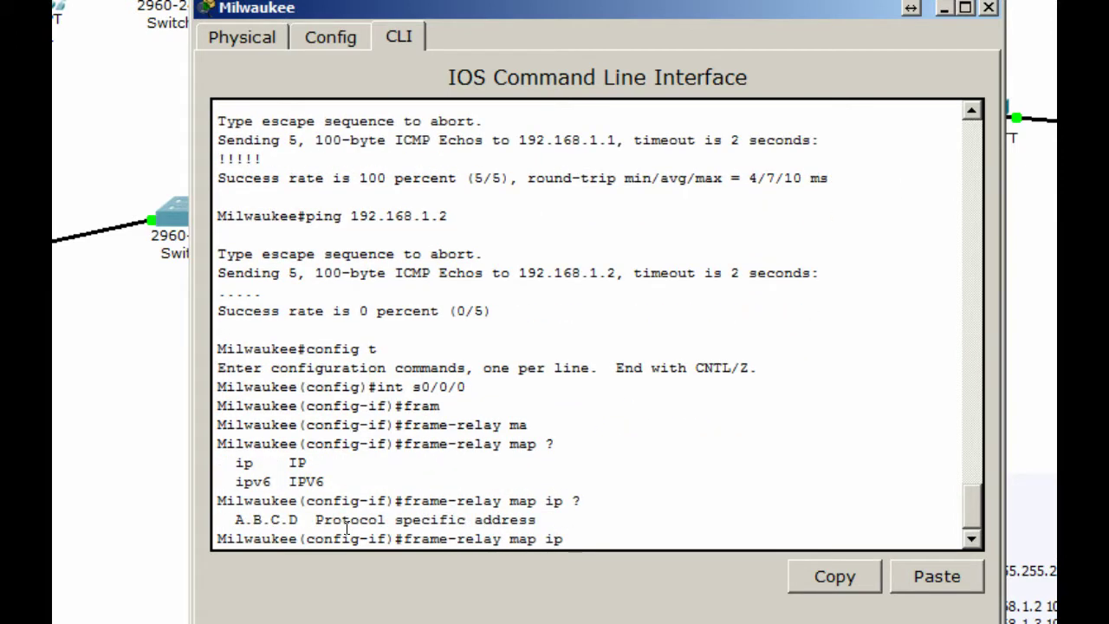
Map IP 192.168.1.2 to DLCI 301 with broadcast on Milwaukee's serial interface, checking the topology's DLCI labels and the command help
drag(588, 14, 489, 102)
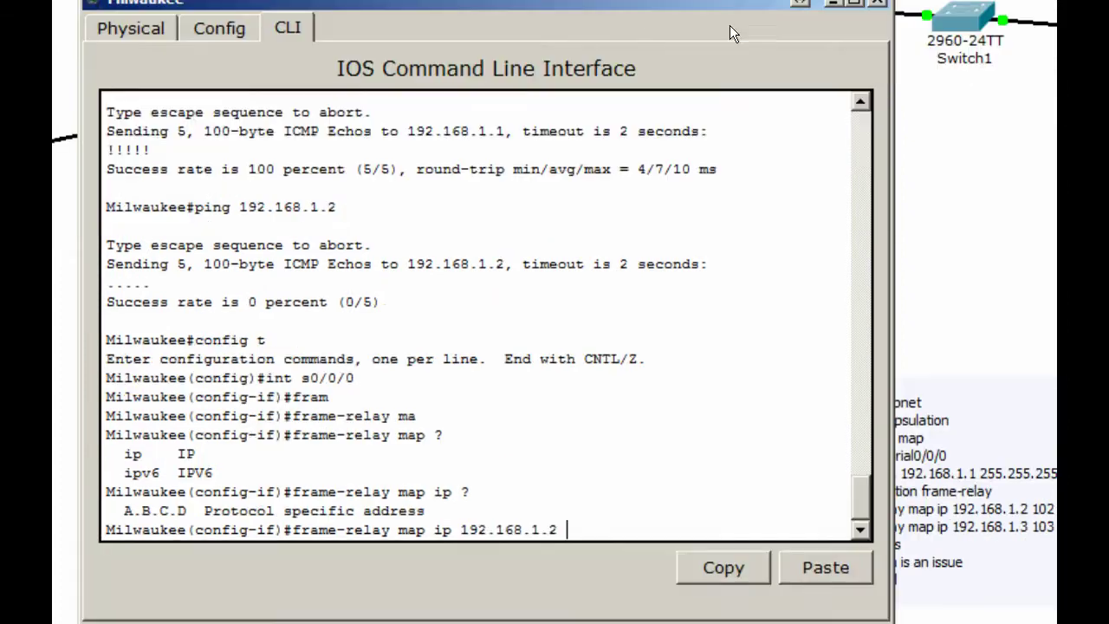
drag(636, 10, 613, 213)
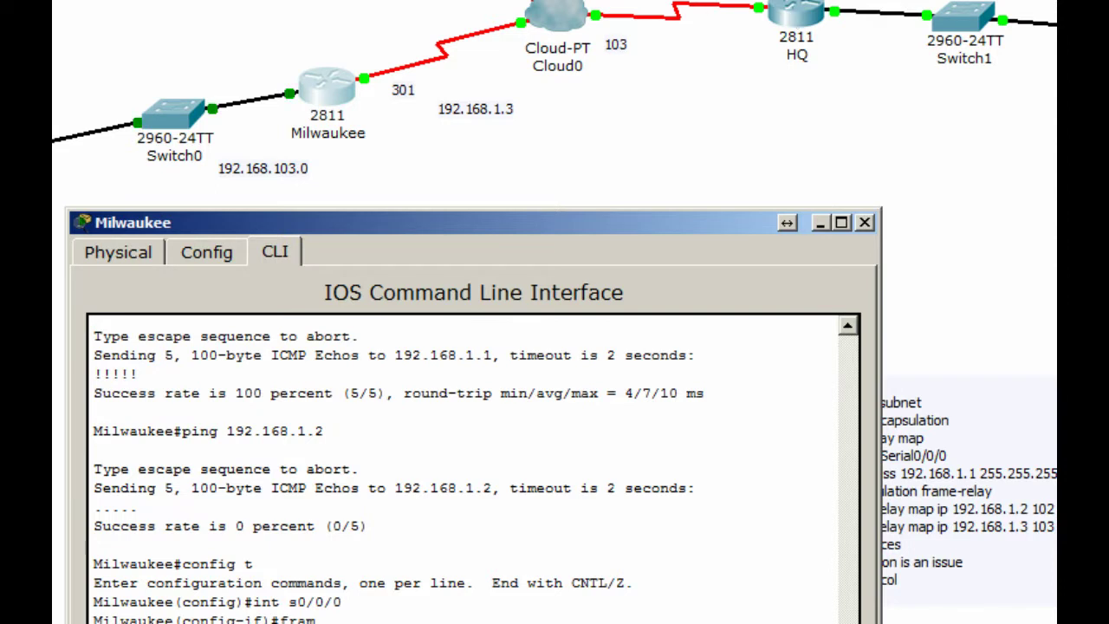
drag(433, 218, 504, 0)
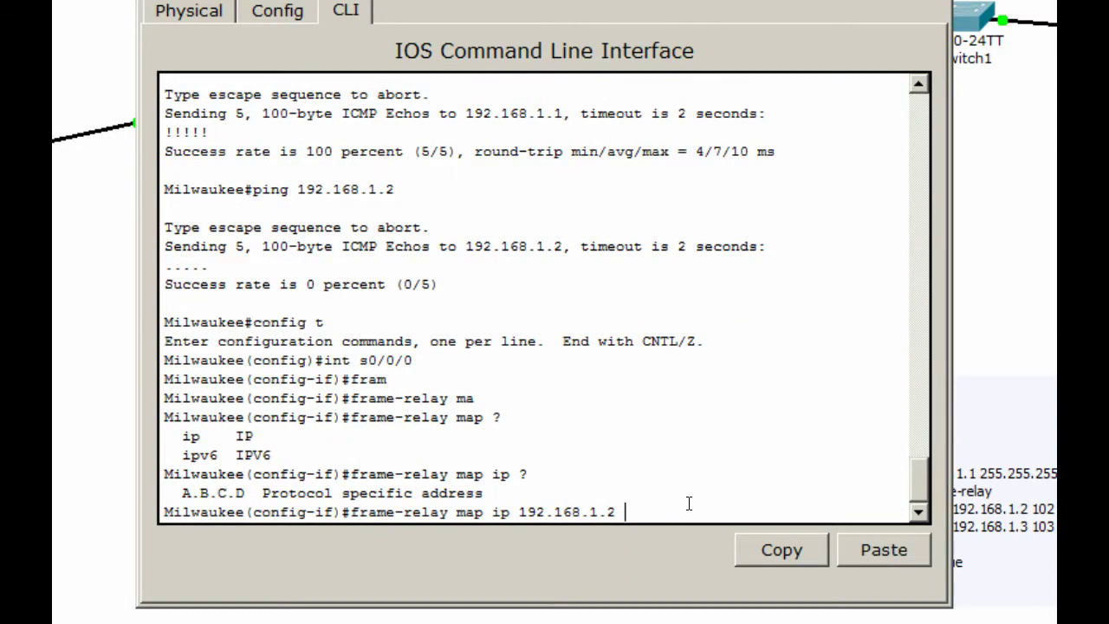
text(?)
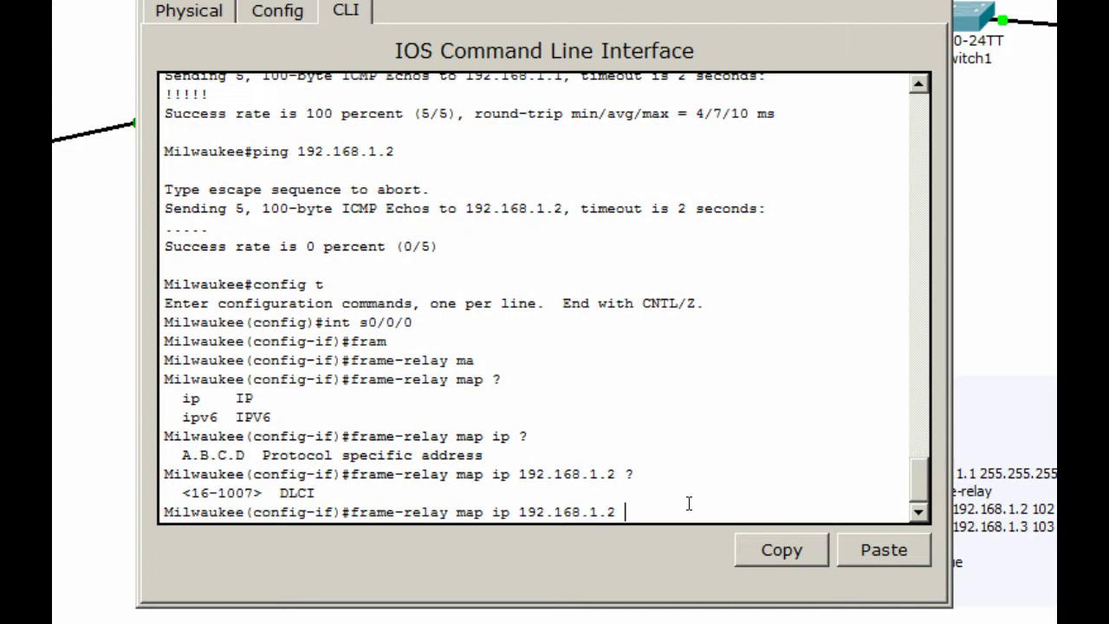
text(301)
text( ?)
text(br)
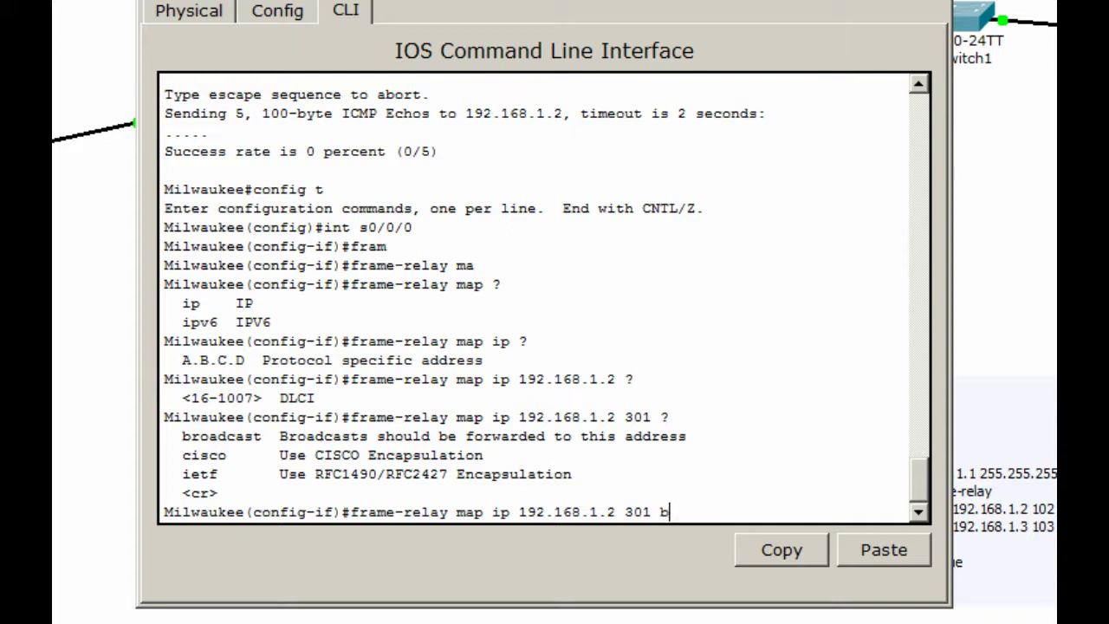
key(Tab)
key(Return)
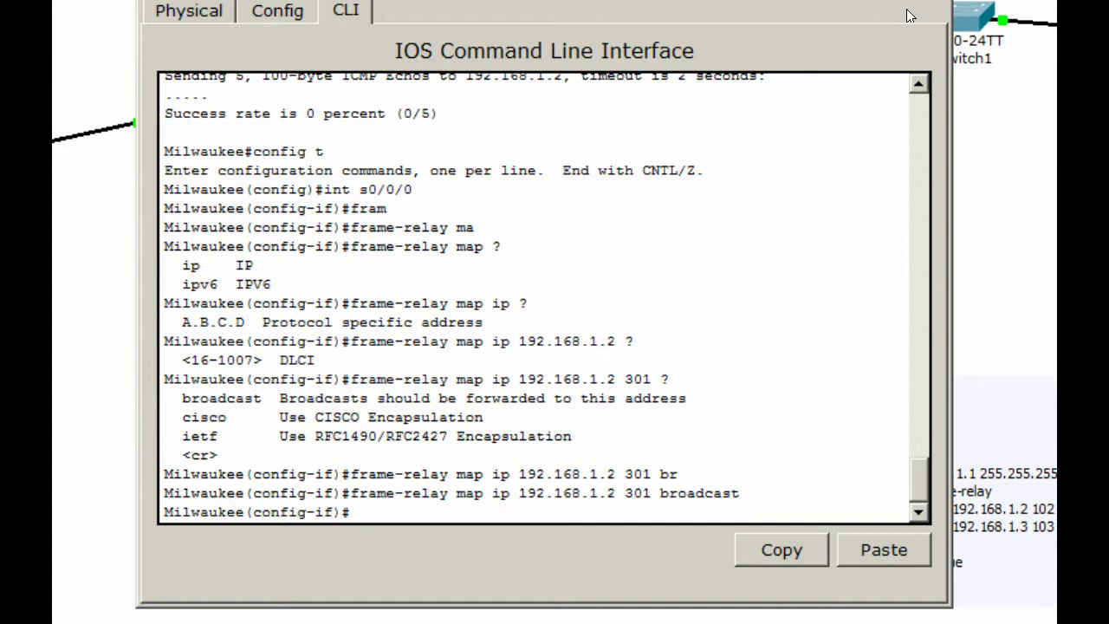
Switch from the Milwaukee router to Phoenix's command line and ping 192.168.1.3
key(alt+F4)
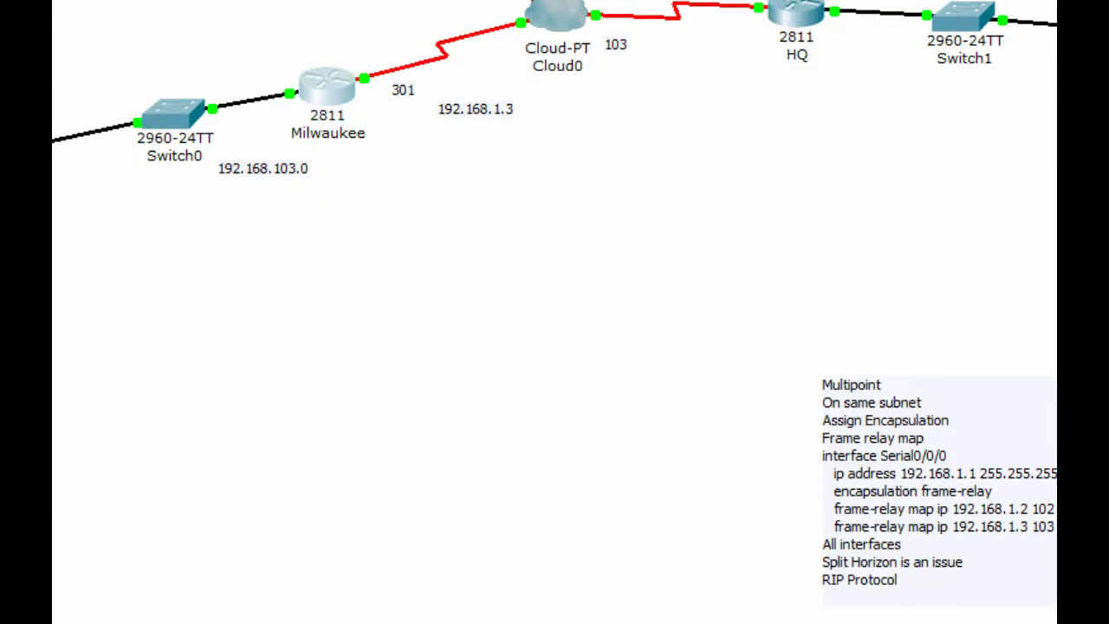
key(alt+Tab)
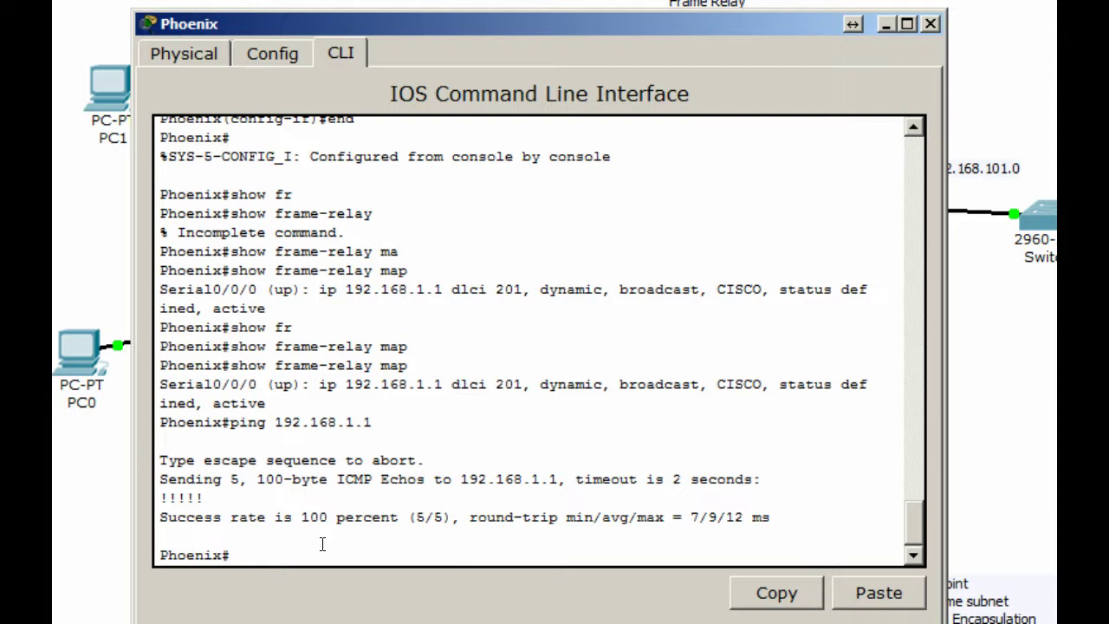
text(ping 192.168.1.)
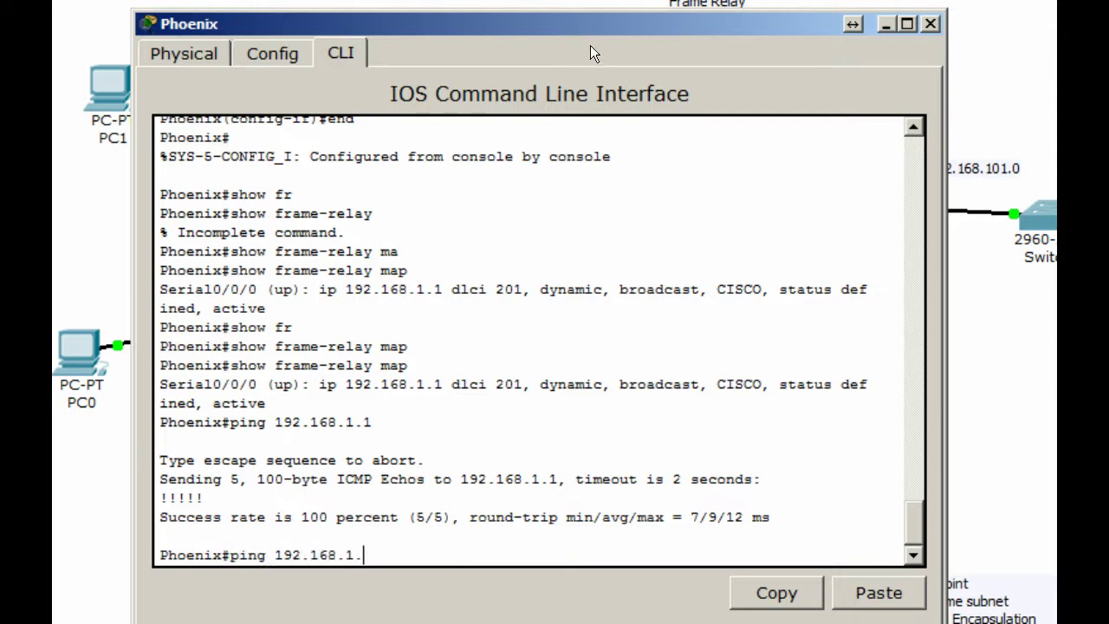
drag(591, 45, 595, 106)
drag(600, 180, 657, 52)
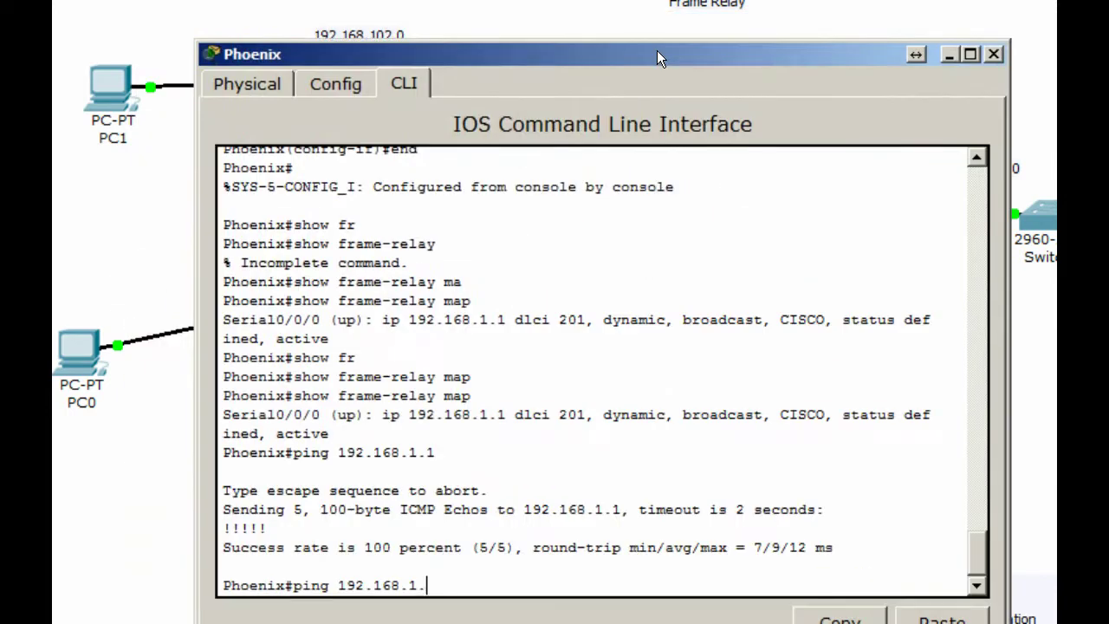
text(3)
key(Return)
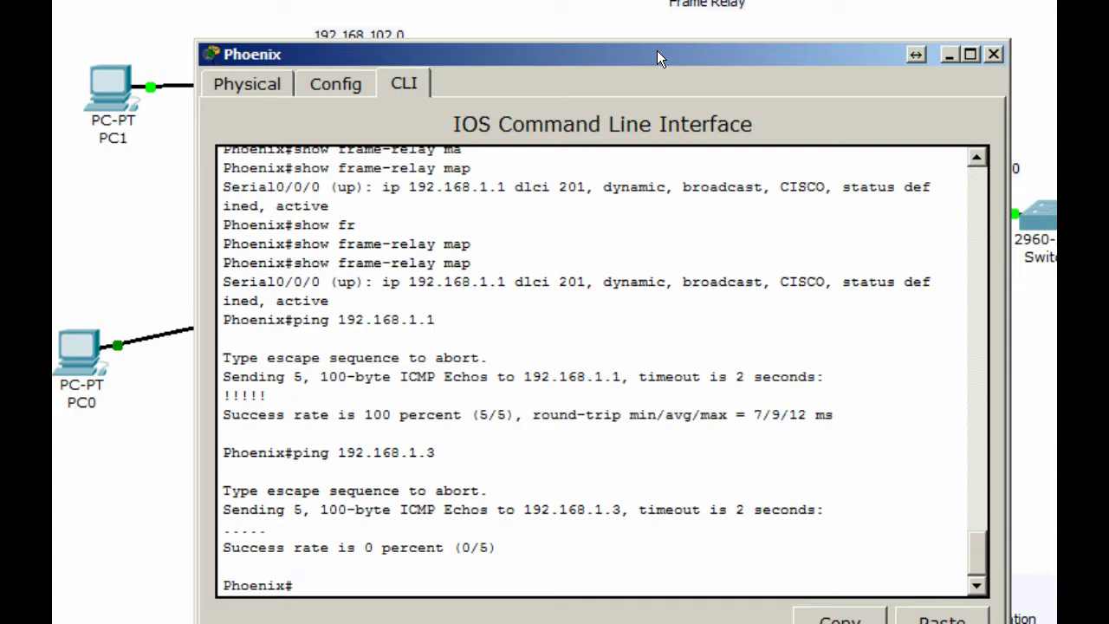
Enter configuration of Phoenix's serial interface s0/0/0 and list the protocol options for frame-relay map
text(config t)
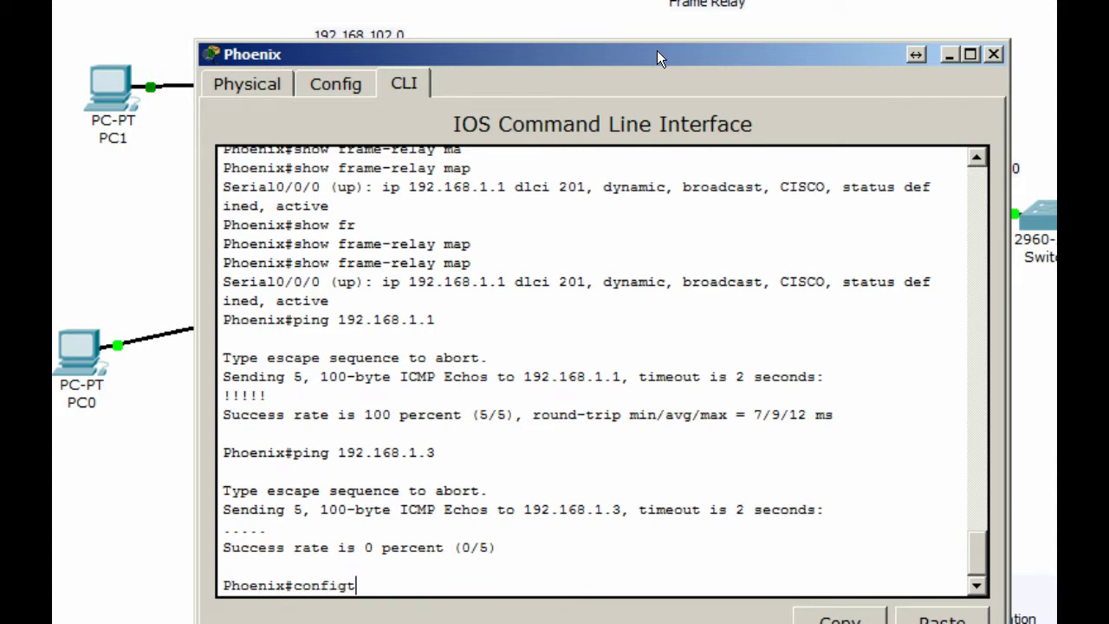
key(Return)
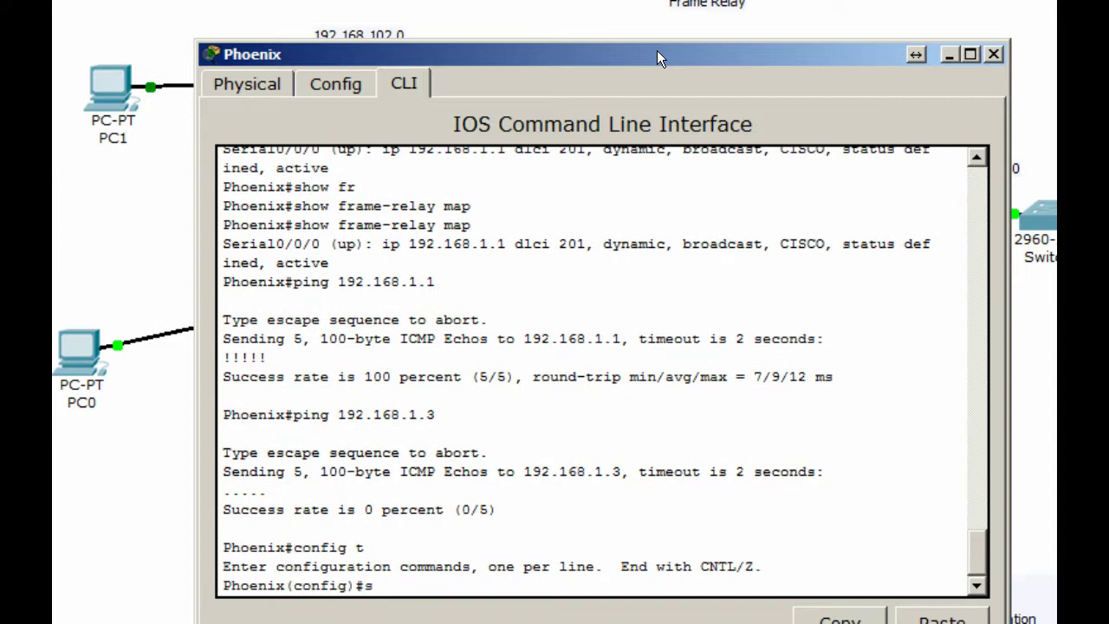
text(int s0/0/0)
key(Return)
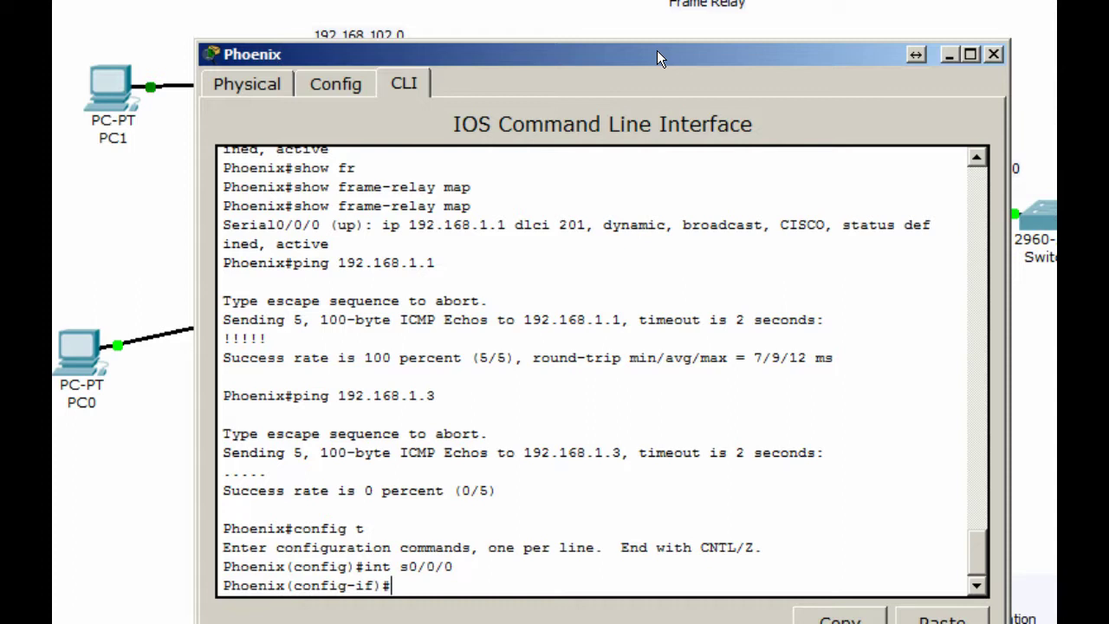
text(framew)
key(Tab)
text(ma)
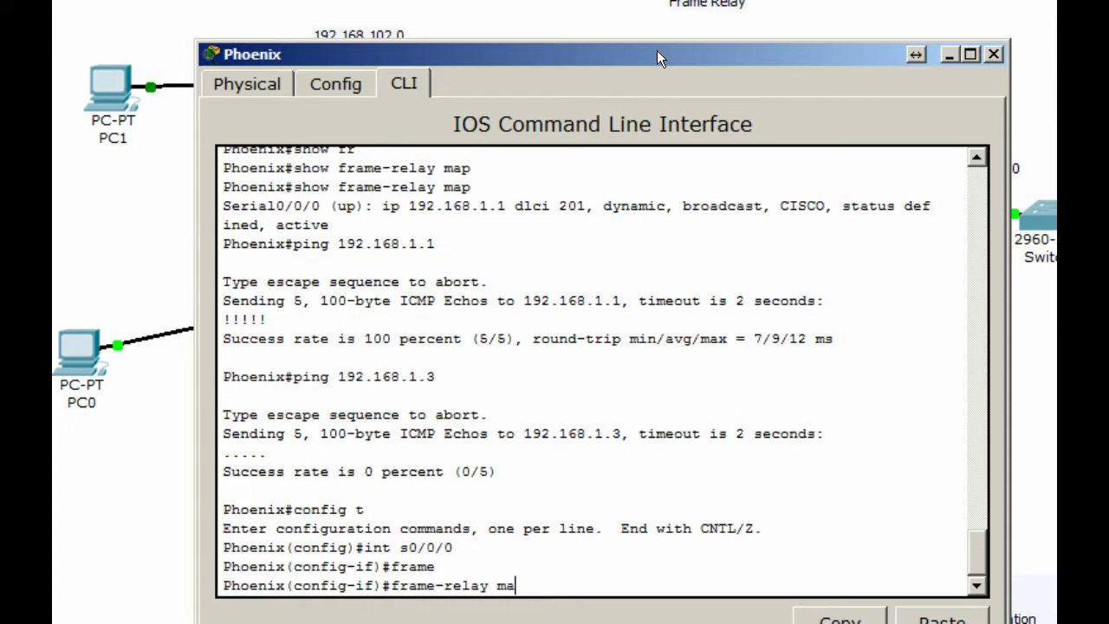
text(p)
key(Tab)
text(?)
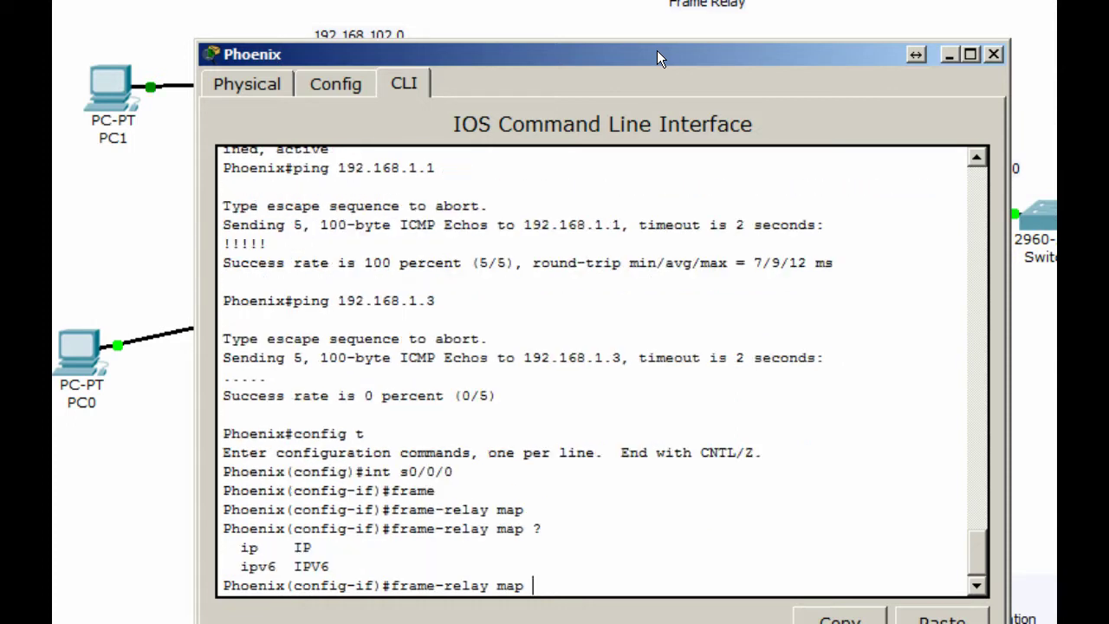
Map IP 192.168.1.3 to DLCI 201 with broadcast on Phoenix's serial interface, then return to privileged mode
text(ip)
key(Tab)
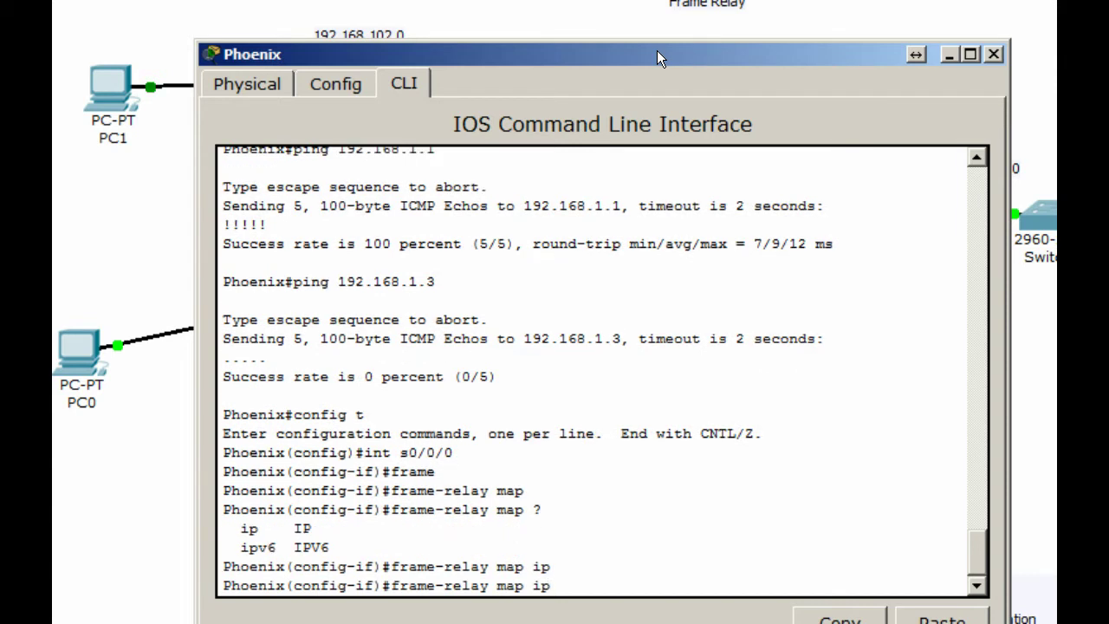
drag(670, 54, 738, 108)
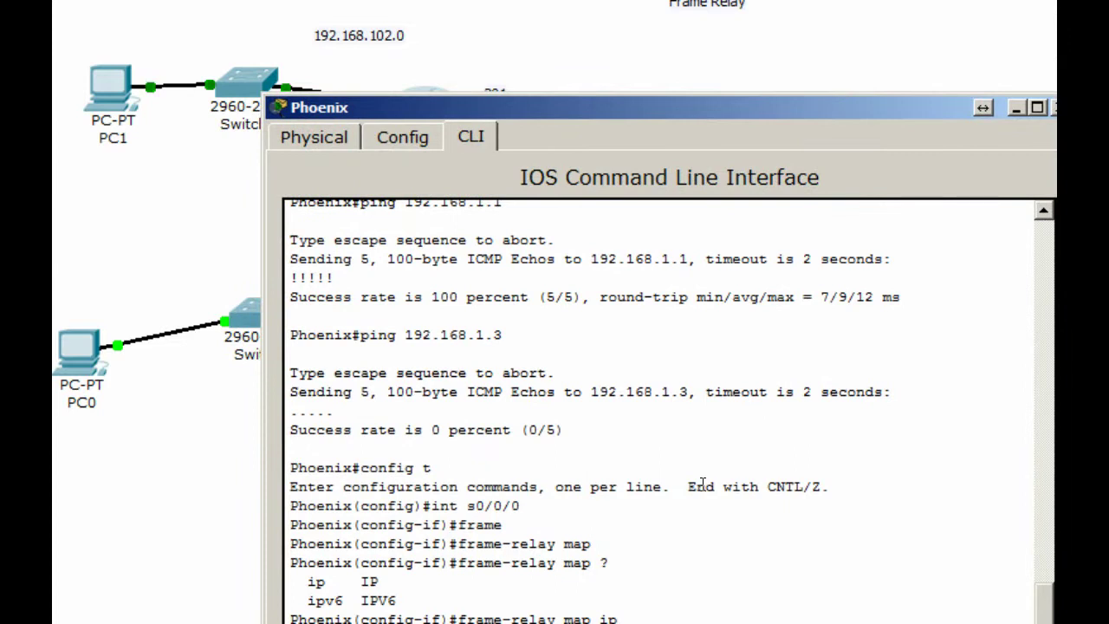
text(192.168.1.3)
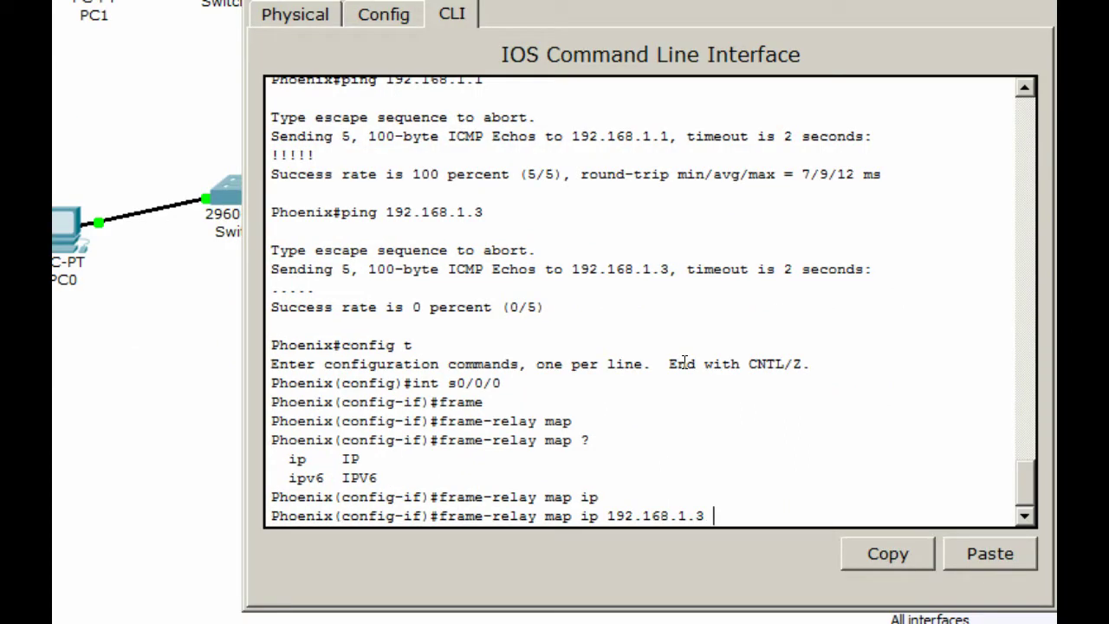
text( ?)
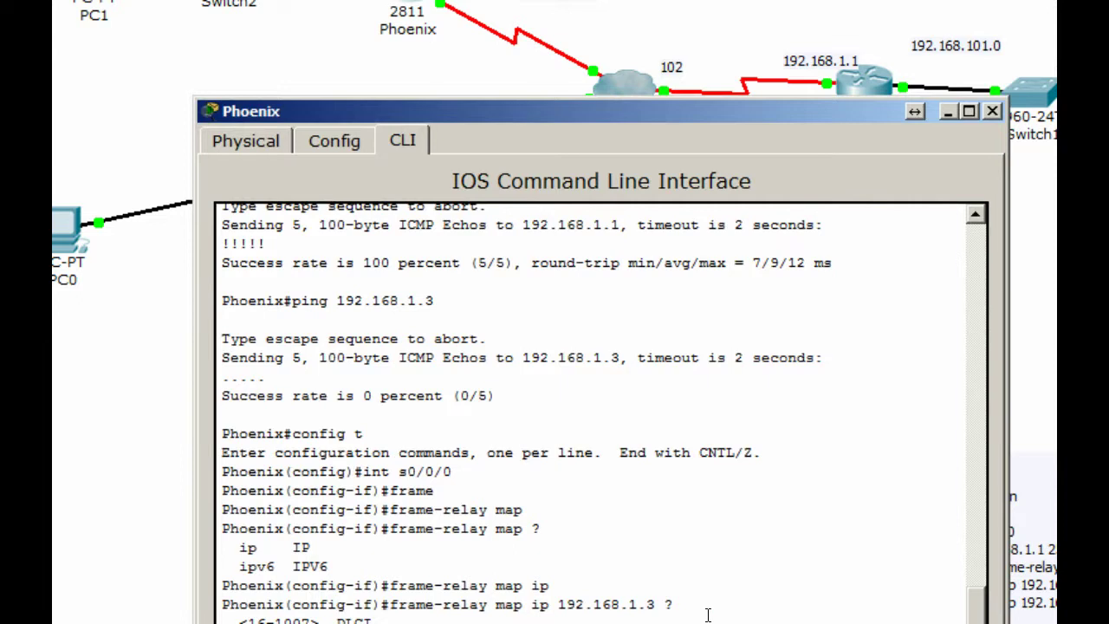
text(201 ?)
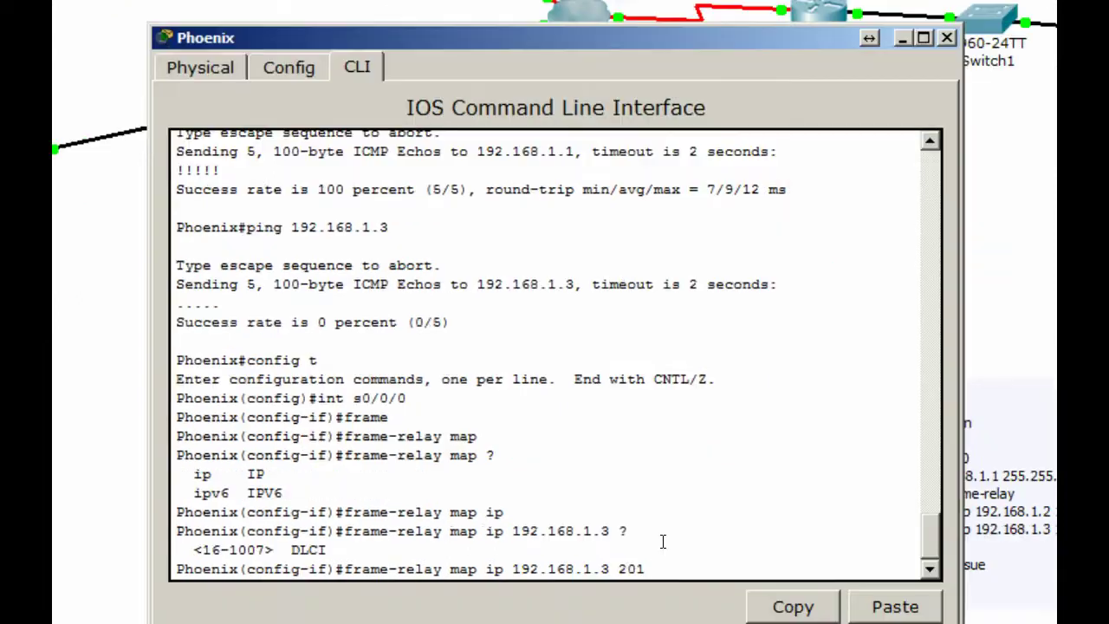
text(broa)
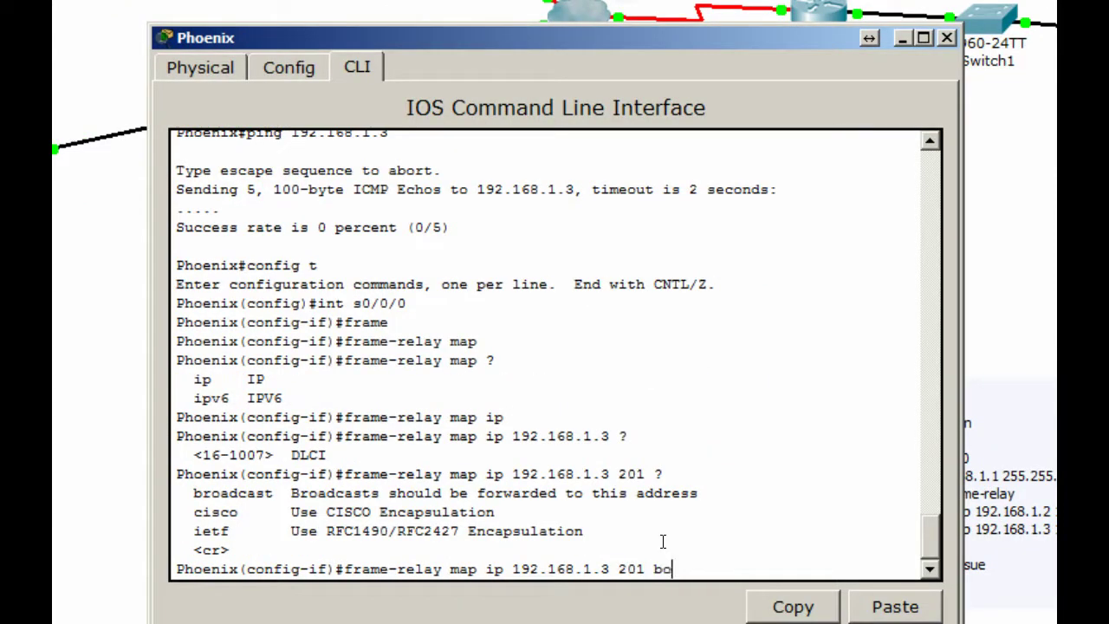
text(d)
key(Tab)
key(Return)
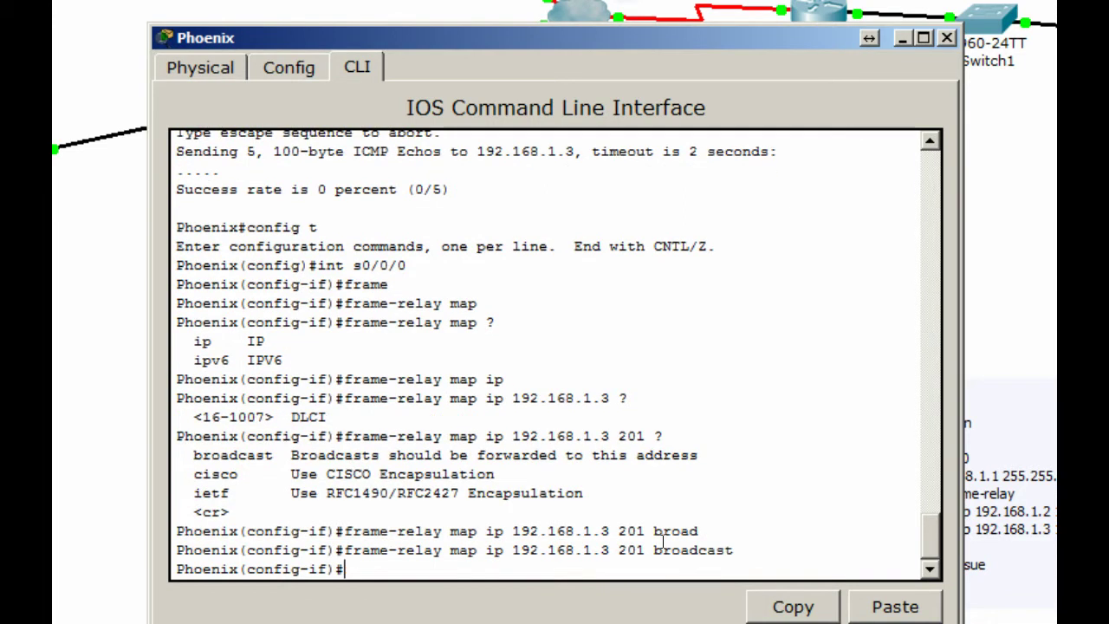
text(end)
key(Return)
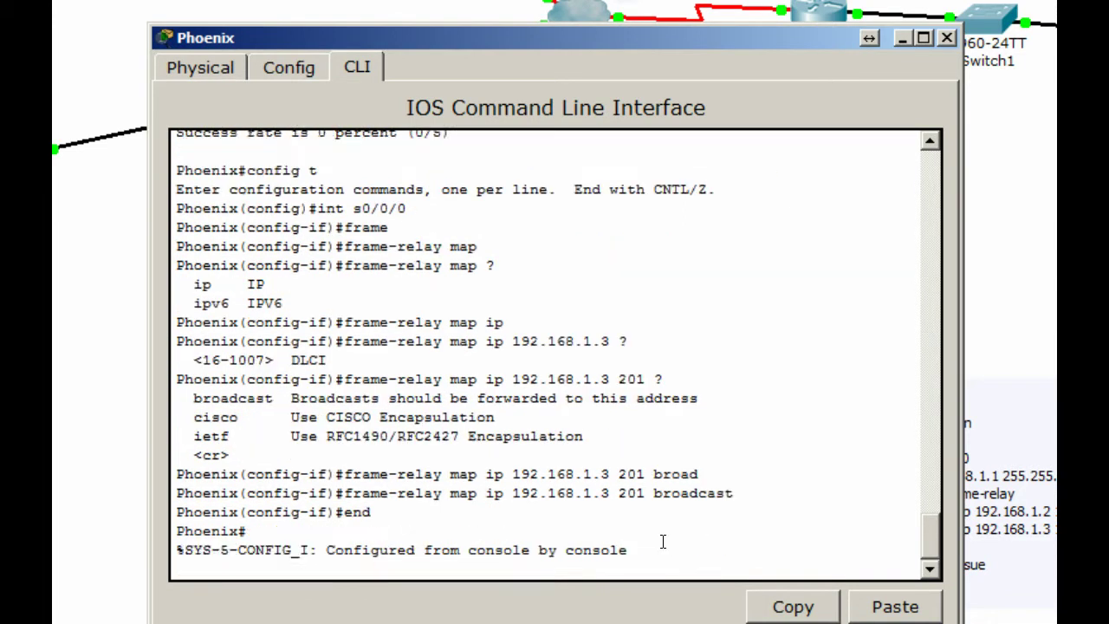
Test connectivity from the Phoenix router by pinging 192.168.1.1 and 192.168.1.3
key(Return)
text(ping 192.16y8)
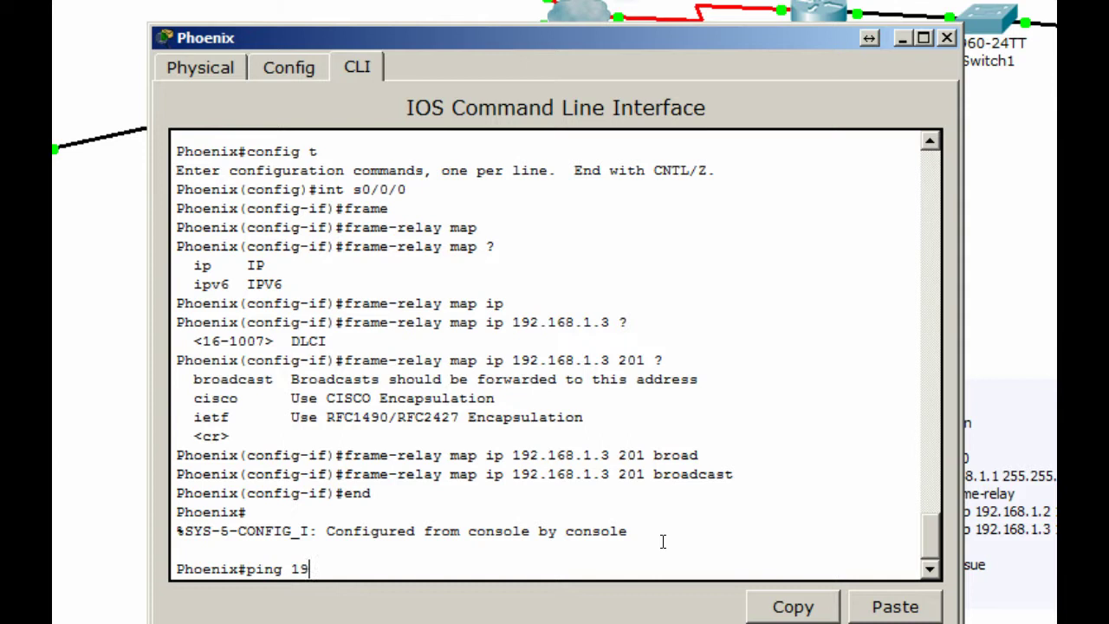
key(BackSpace)
key(BackSpace)
text(81)
key(BackSpace)
text(.1.1)
key(Return)
key(Up)
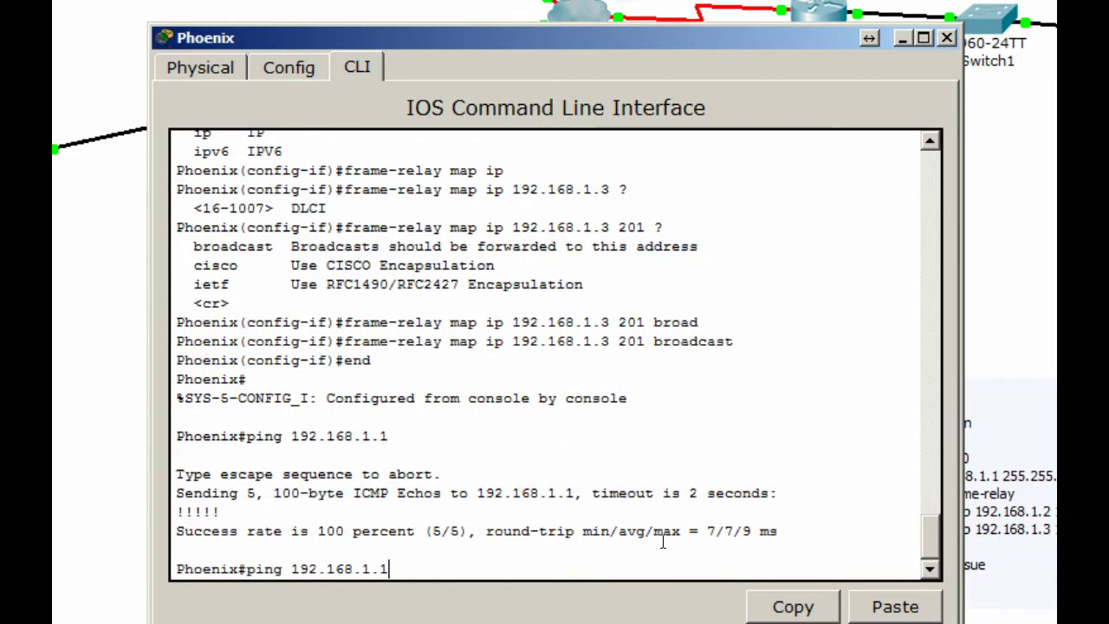
key(BackSpace)
text(3)
key(Return)
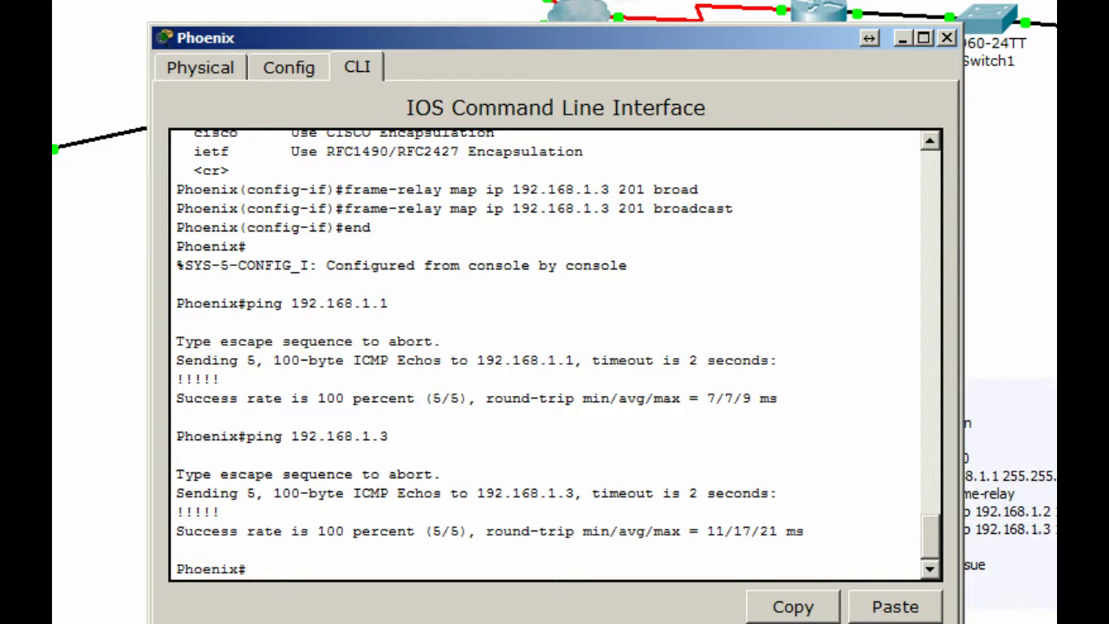
Reopen the Phoenix router's command line and display its IP routing table
click(995, 279)
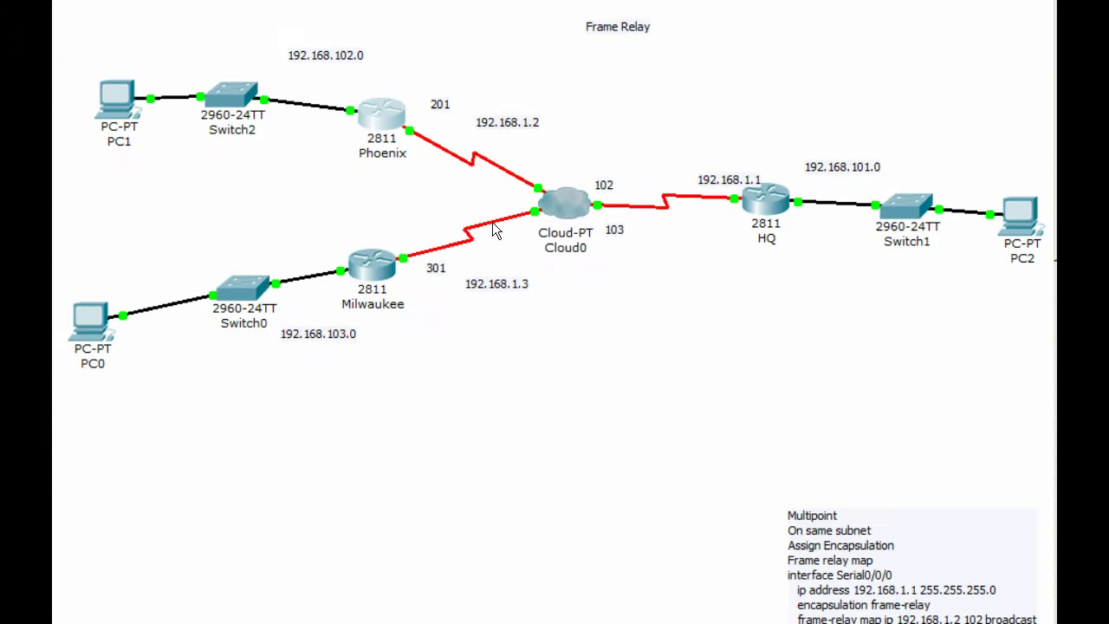
click(388, 122)
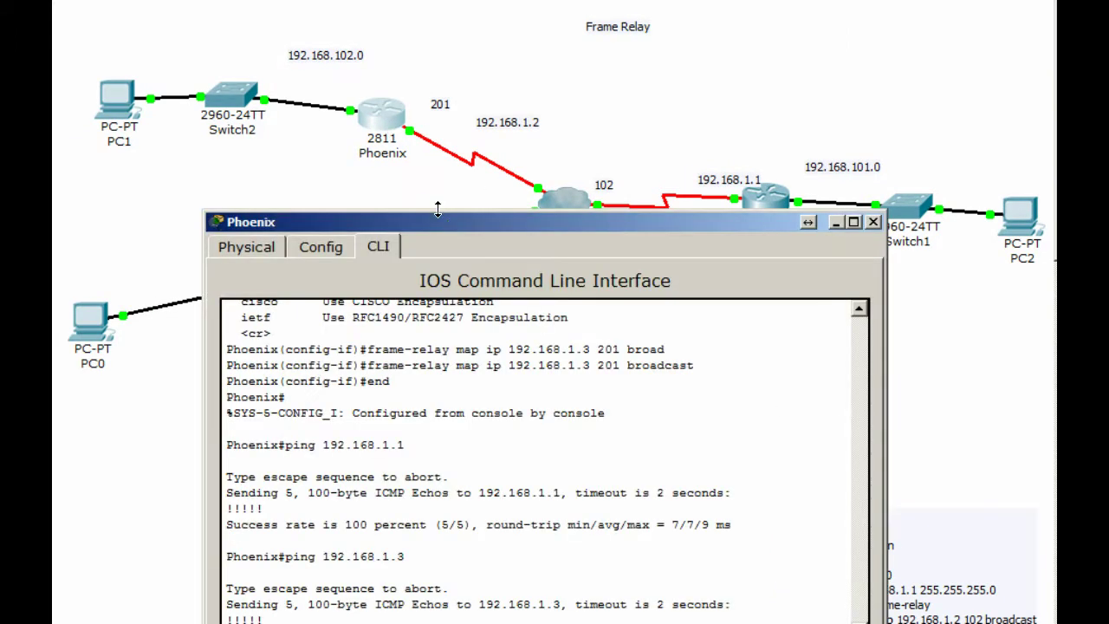
drag(451, 223, 430, 88)
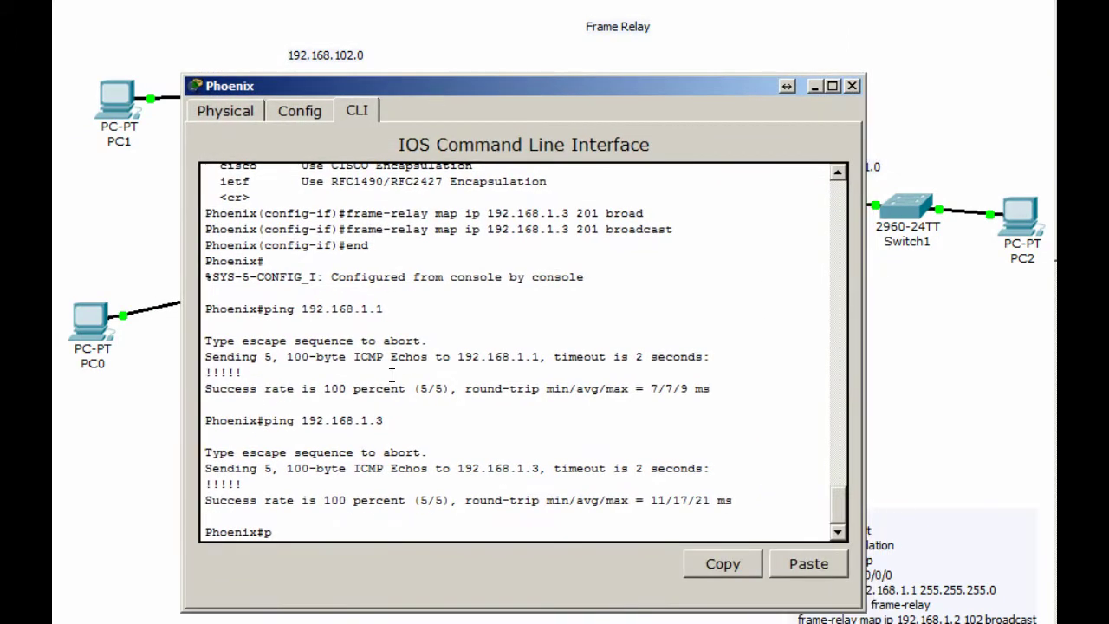
text(p)
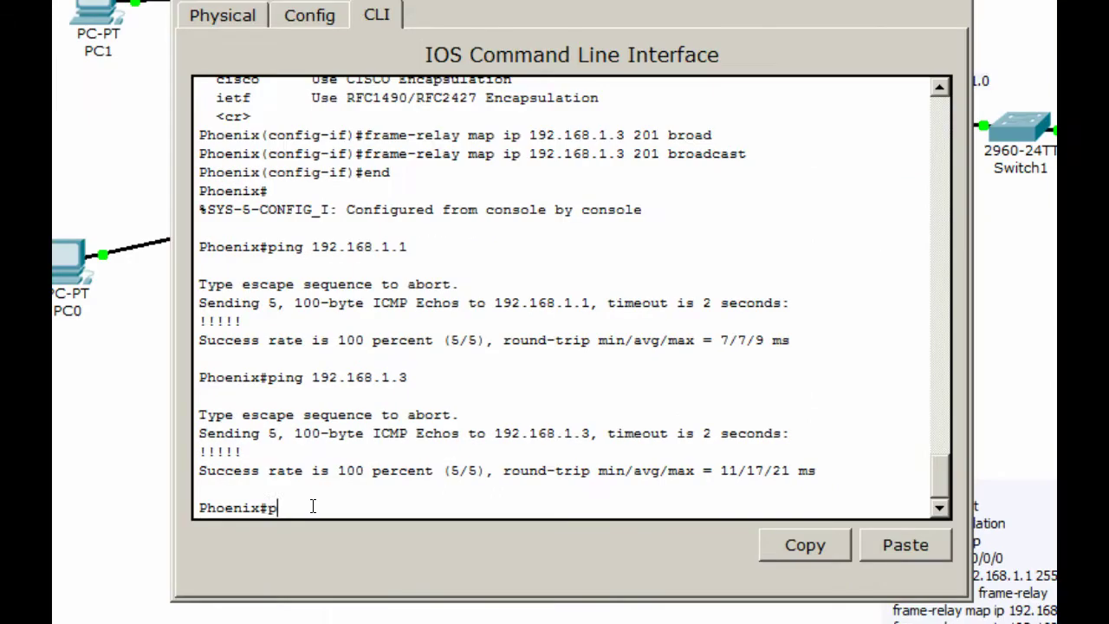
key(BackSpace)
text(config)
key(BackSpace)
key(BackSpace)
key(BackSpace)
key(BackSpace)
key(BackSpace)
key(BackSpace)
text(show ip route)
key(Return)
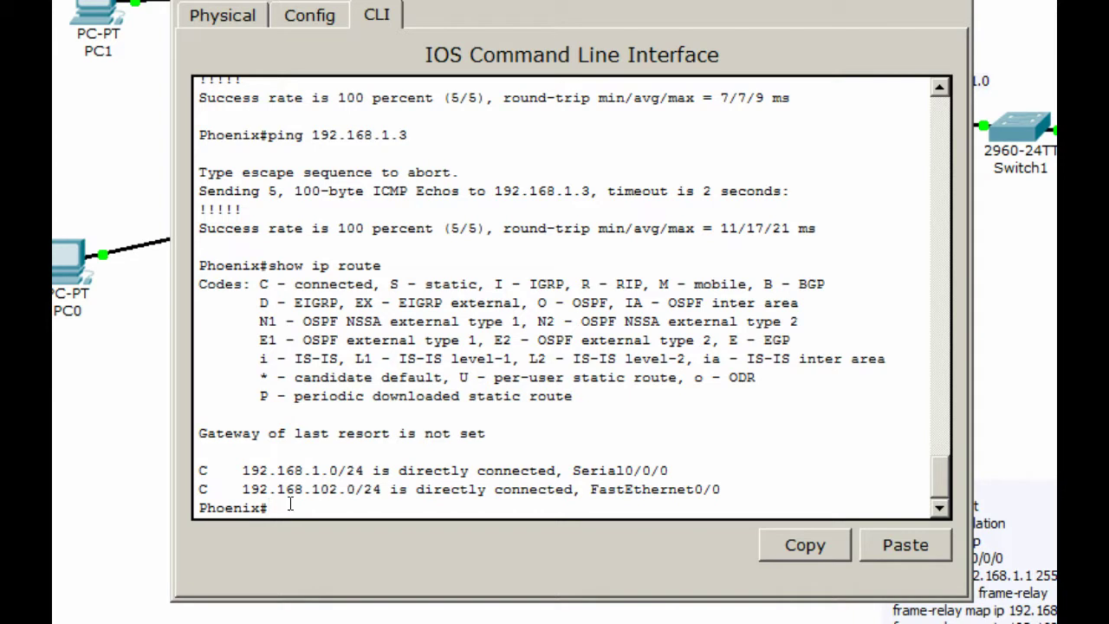
Enable RIP routing on the Phoenix router and advertise network 192.168.1.0
text(config t)
key(Return)
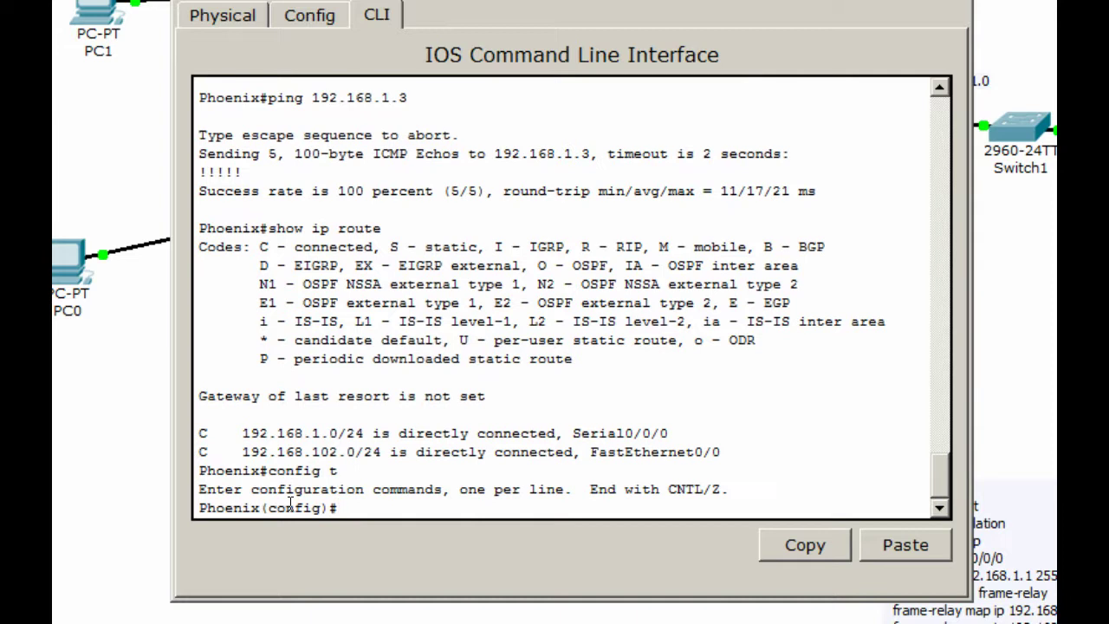
text(router rip)
key(Return)
text(netwo)
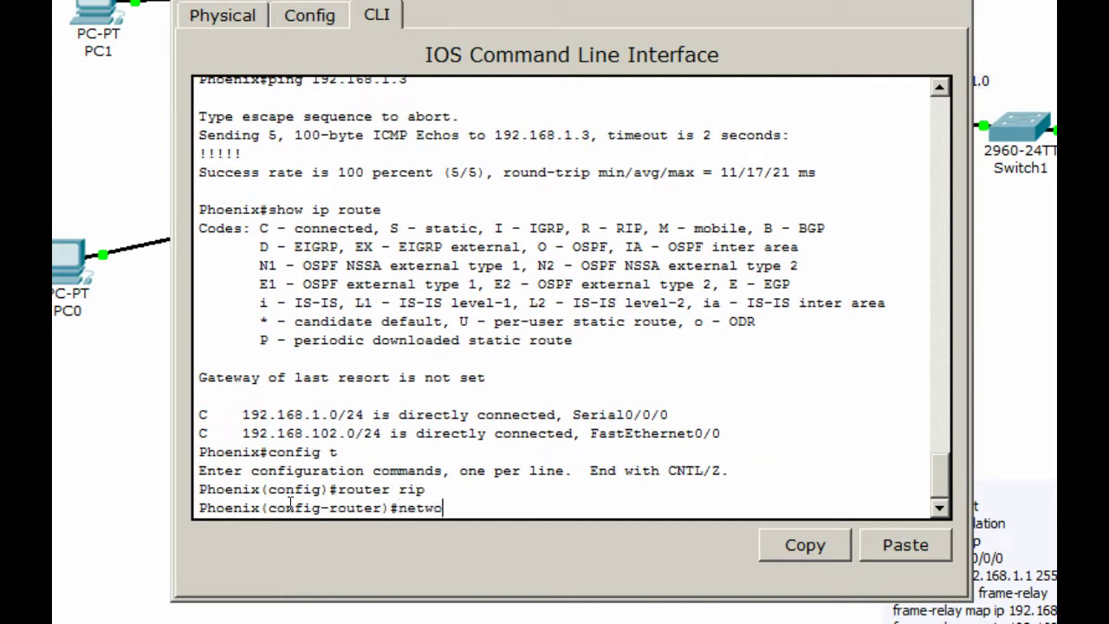
text(rk 192.168.1.0)
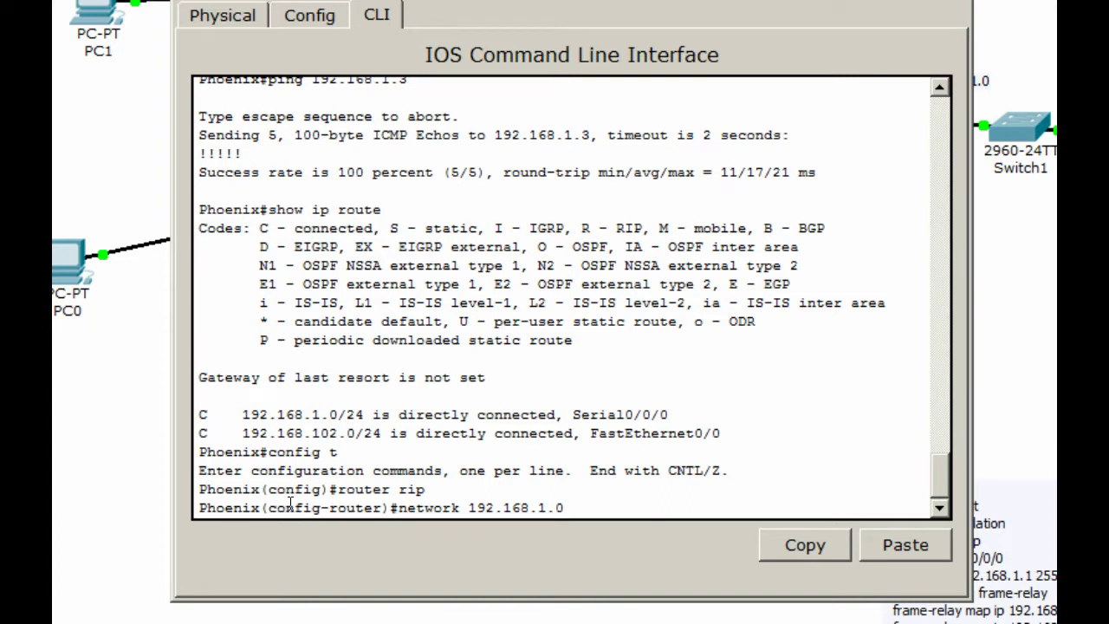
key(Return)
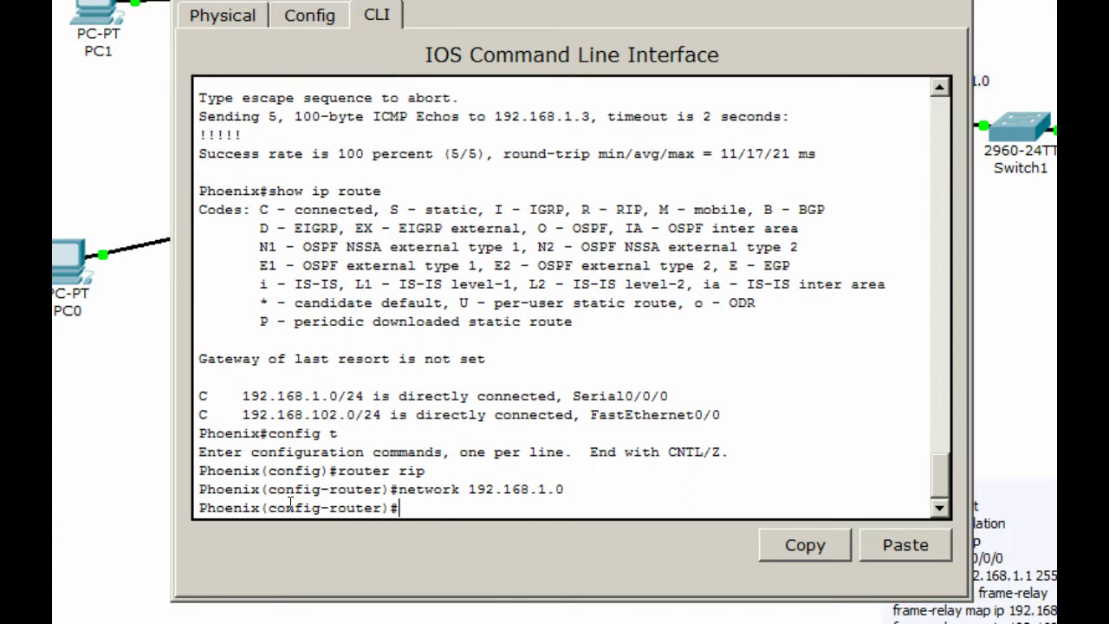
Add network 192.168.102.0 to Phoenix's RIP configuration
key(Up)
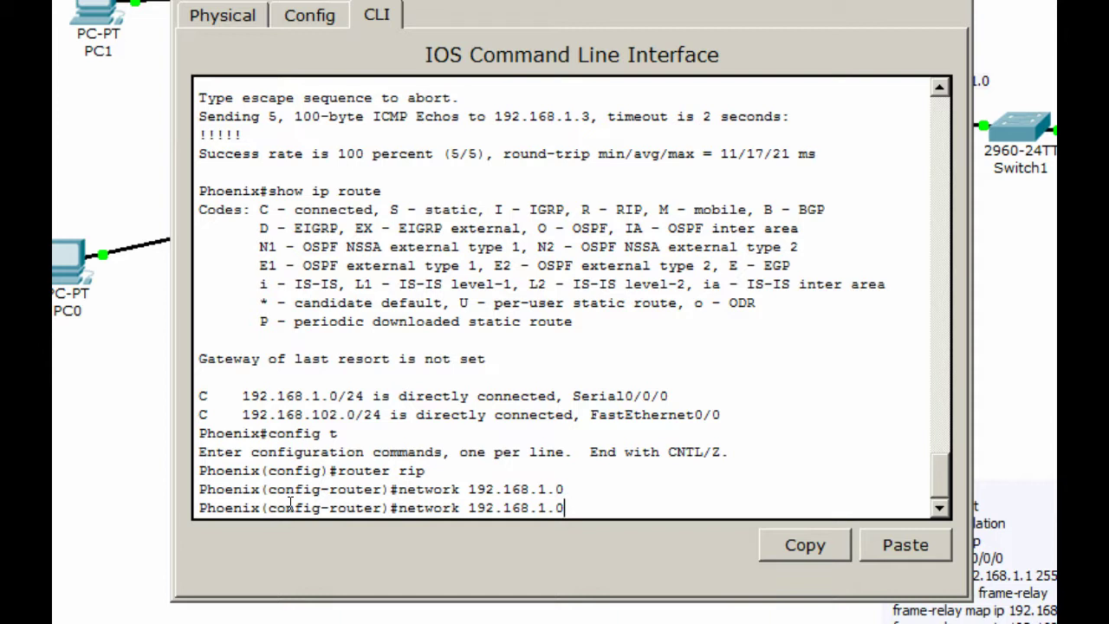
key(Left)
key(Left)
text(02)
key(Return)
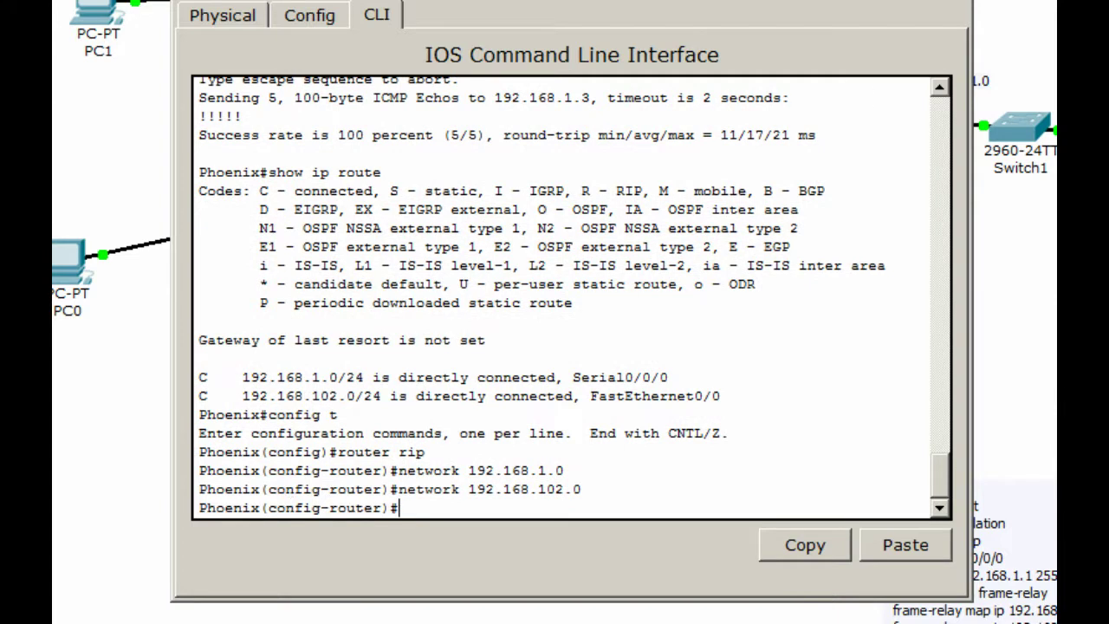
Switch from Phoenix to the HQ router's command line and display its IP routing table
key(alt+F4)
click(853, 123)
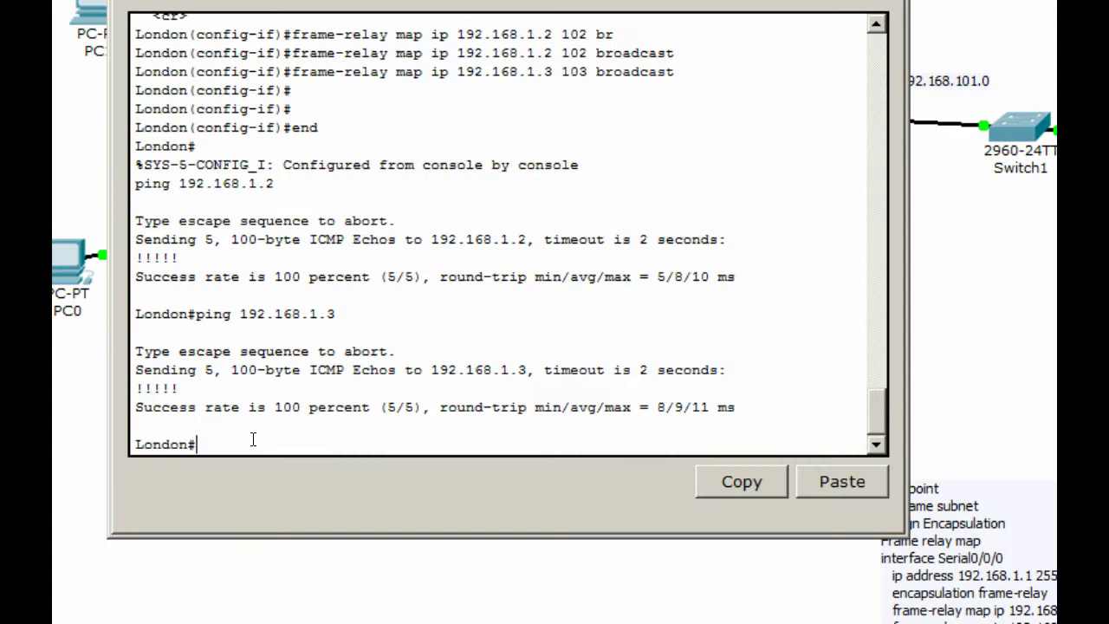
text(show ip route)
key(Return)
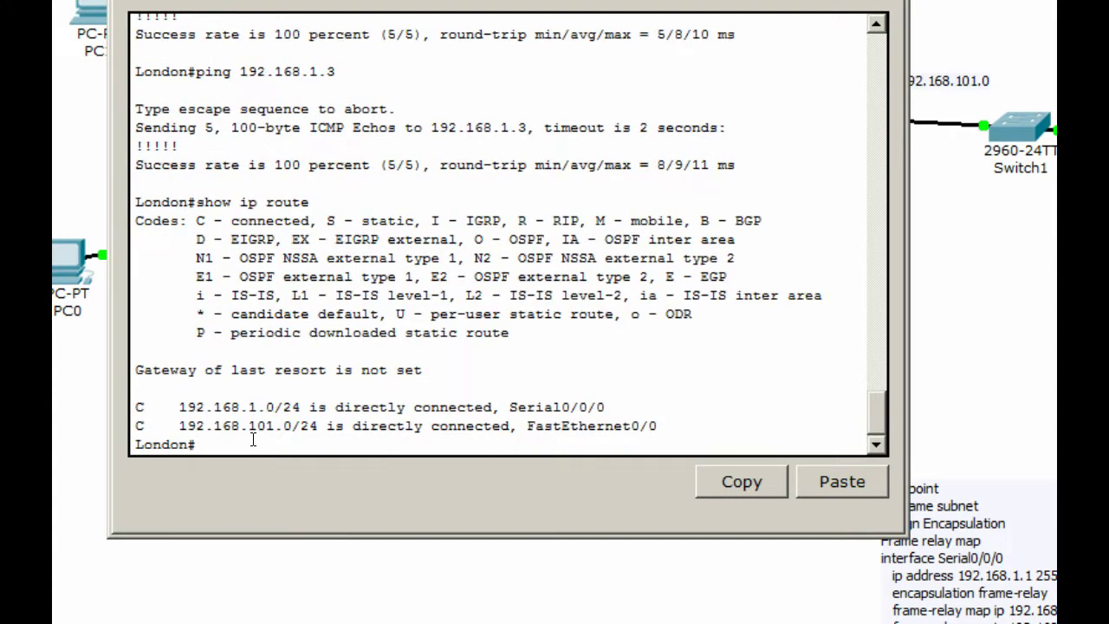
Enter global configuration on the HQ router and start the RIP routing process
text(config t)
key(Return)
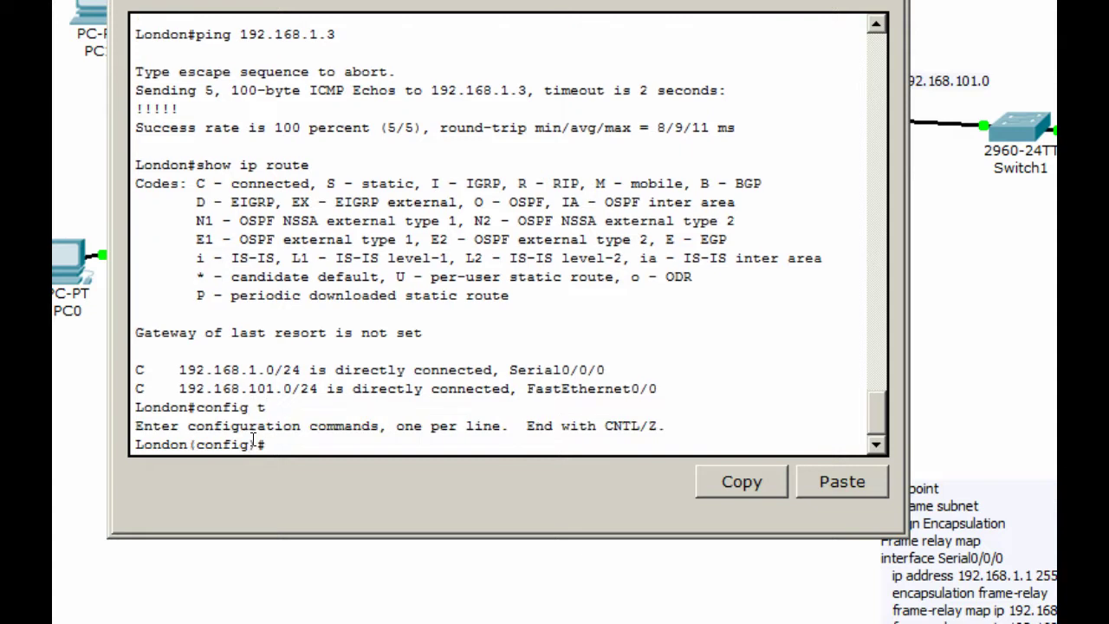
text(routere)
key(BackSpace)
text(rip)
key(Return)
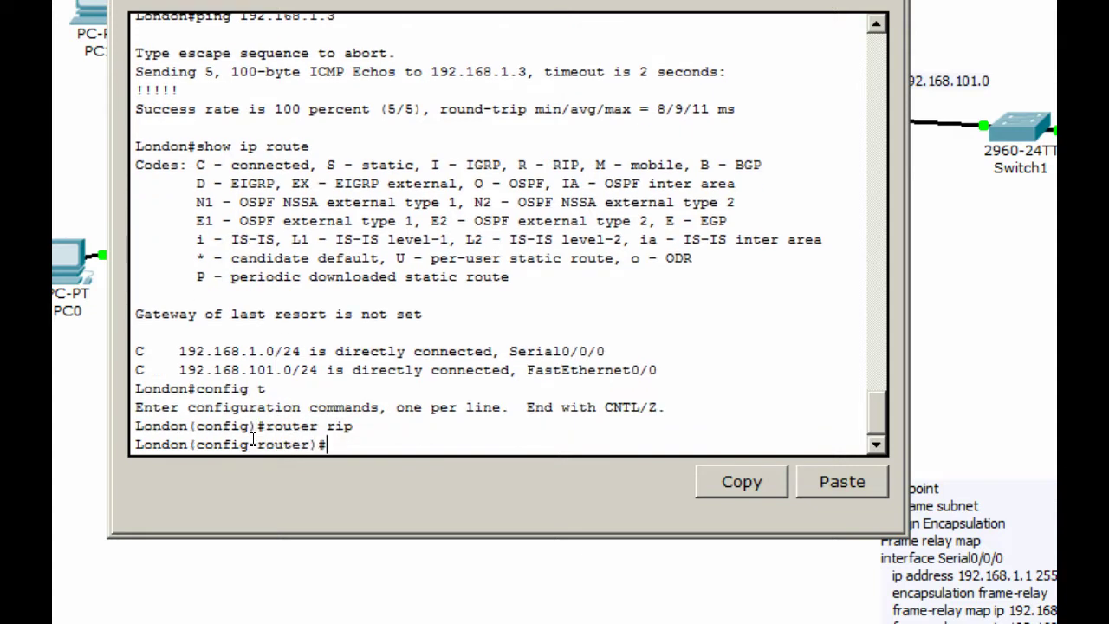
Advertise network 192.168.2.0 in HQ's RIP configuration
text(net)
key(Tab)
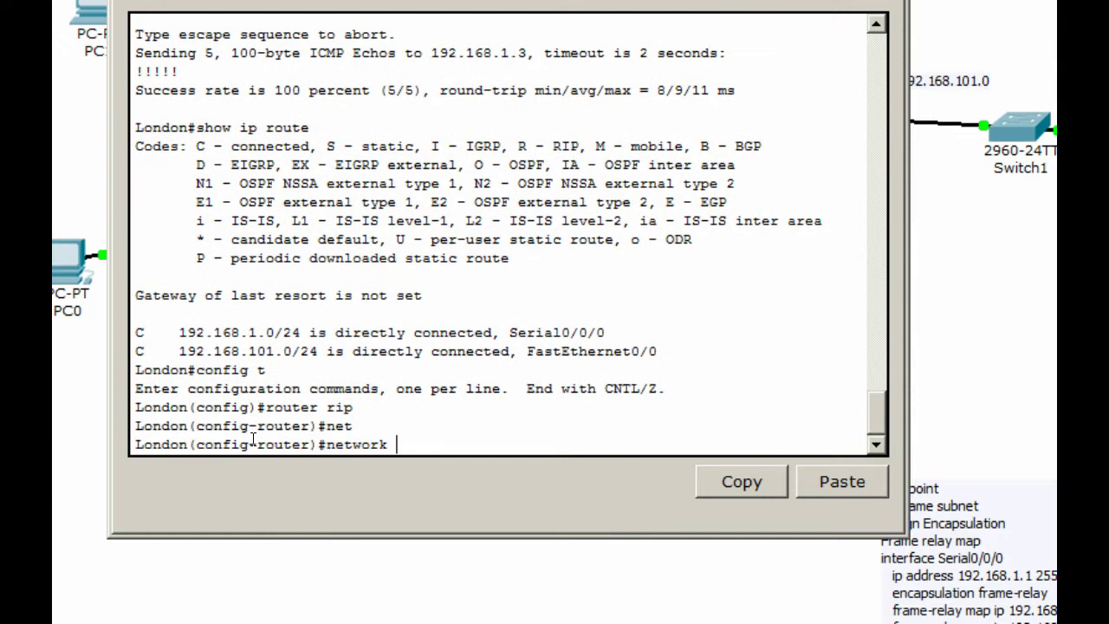
text(192.168.2.0)
key(Return)
Advertise network 192.168.1.0 in HQ's RIP configuration
key(Up)
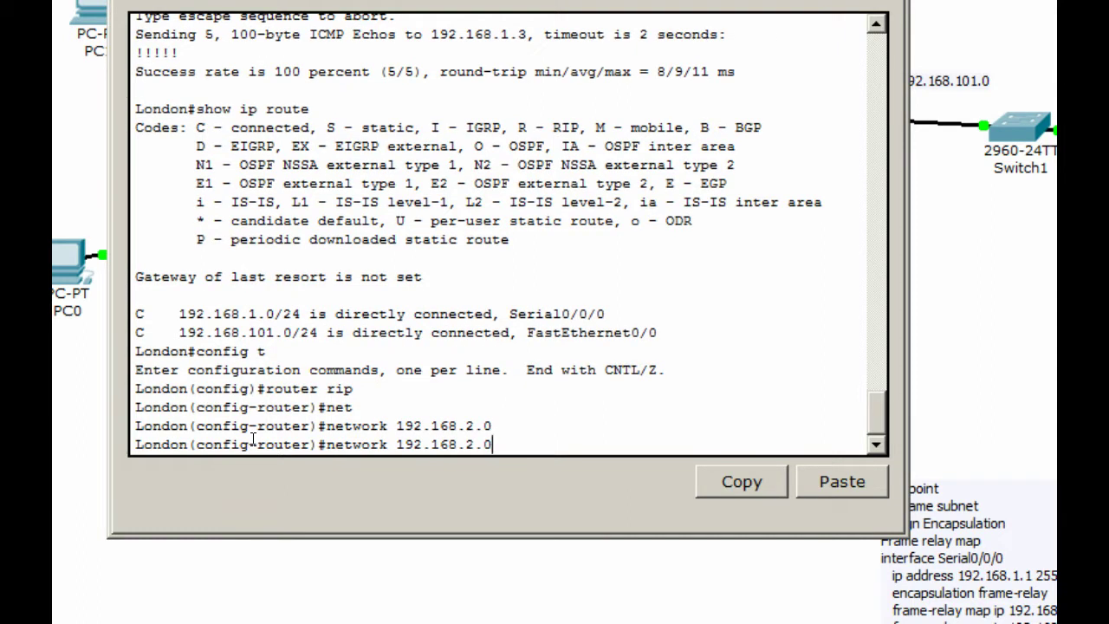
key(BackSpace)
key(BackSpace)
key(BackSpace)
text(1.0)
key(Return)
Remove the mistaken network 192.168.2.0 from HQ's RIP configuration
key(Up)
key(Left)
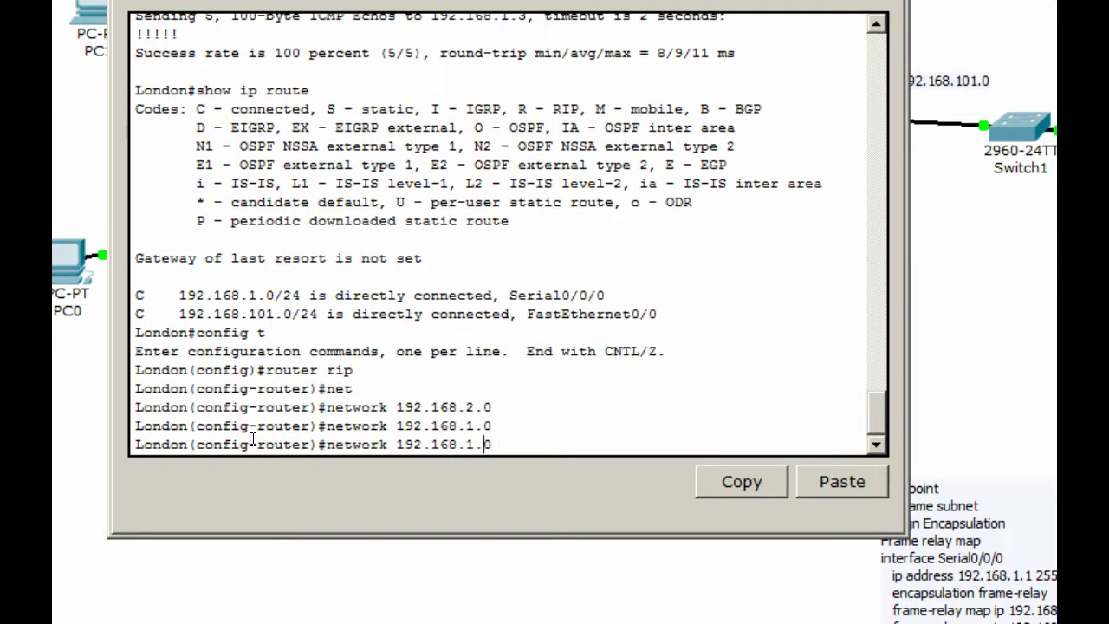
key(Left)
key(BackSpace)
text(2)
key(Right)
key(Left)
key(Left)
key(Left)
key(Left)
key(Left)
key(Left)
key(Left)
key(Left)
key(Left)
key(Left)
key(Left)
key(Left)
key(Left)
key(Left)
key(Left)
key(Left)
text(no)
key(Return)
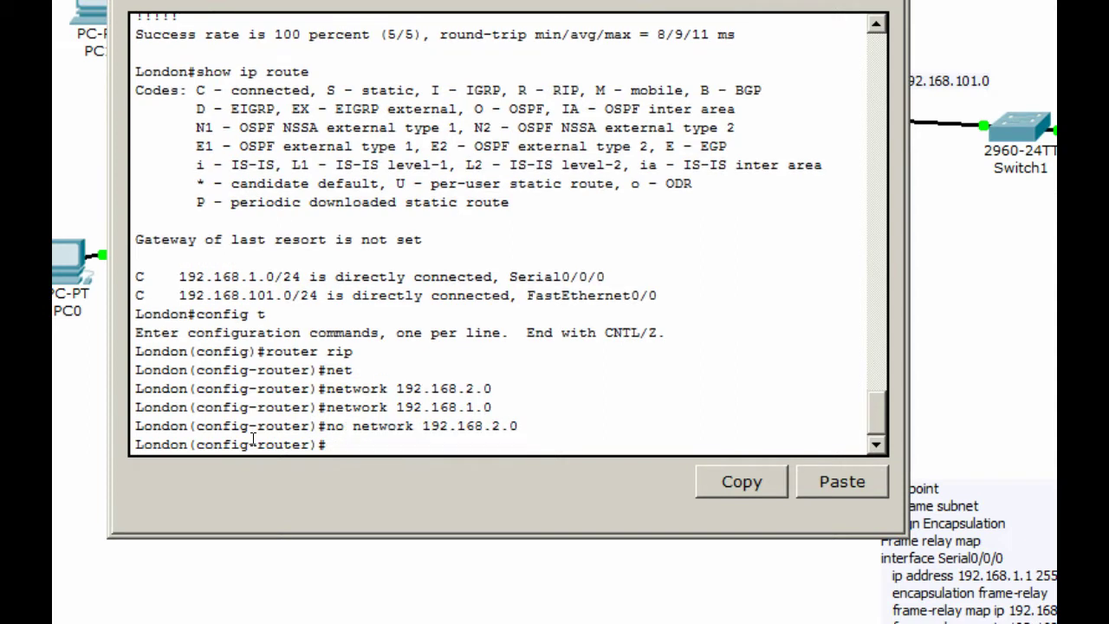
Advertise HQ's LAN network 192.168.101.0 in RIP and return to privileged mode
key(Up)
key(Up)
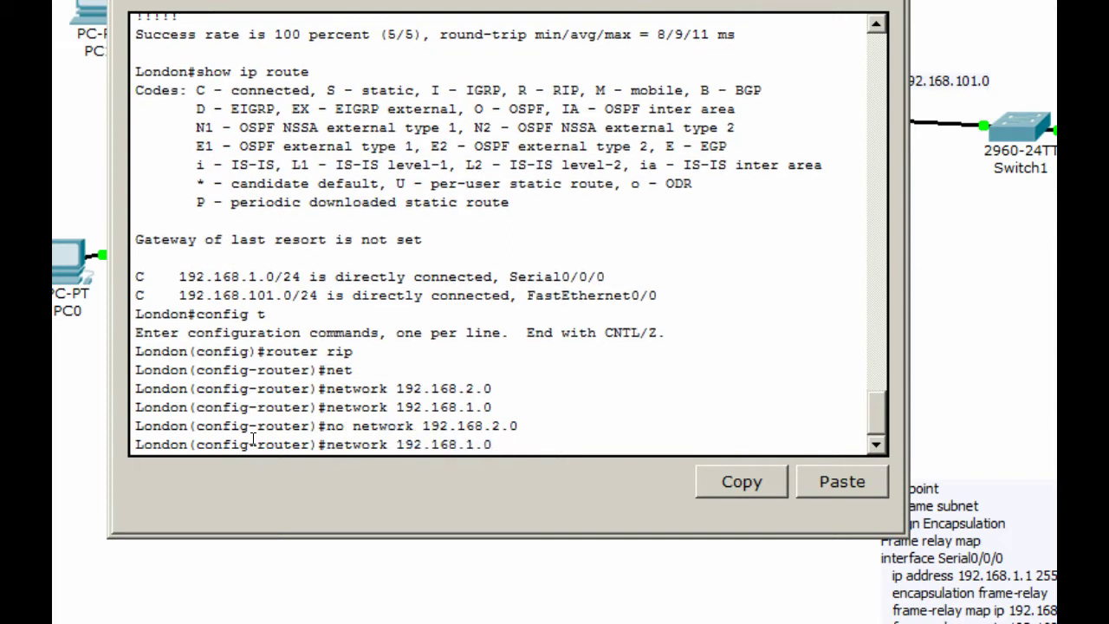
key(Left)
key(Left)
text(01)
key(Return)
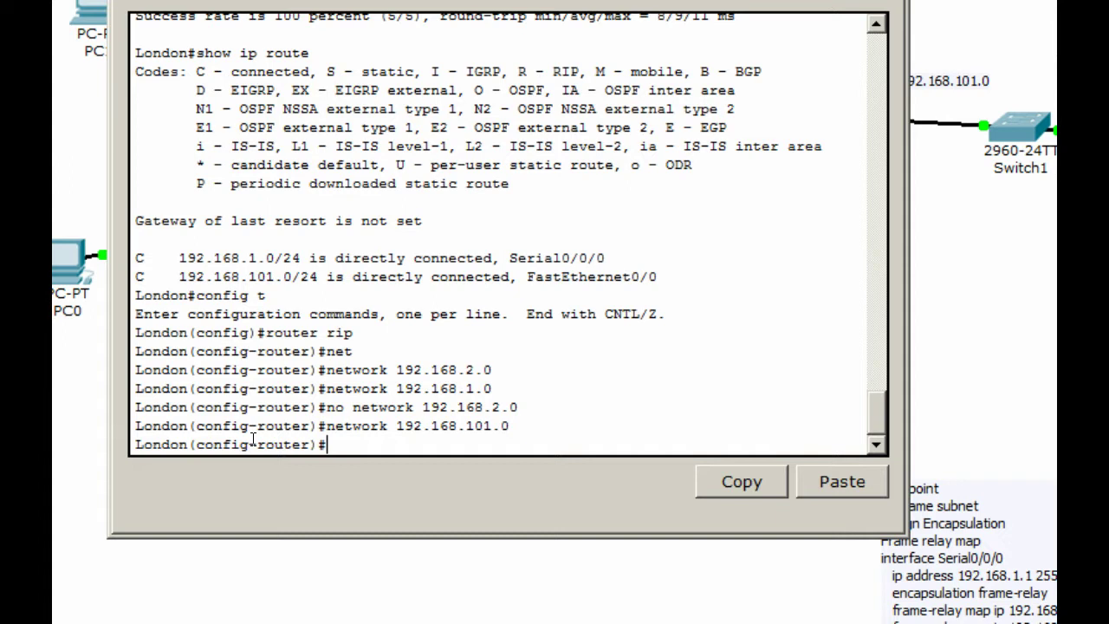
text(exit)
key(Return)
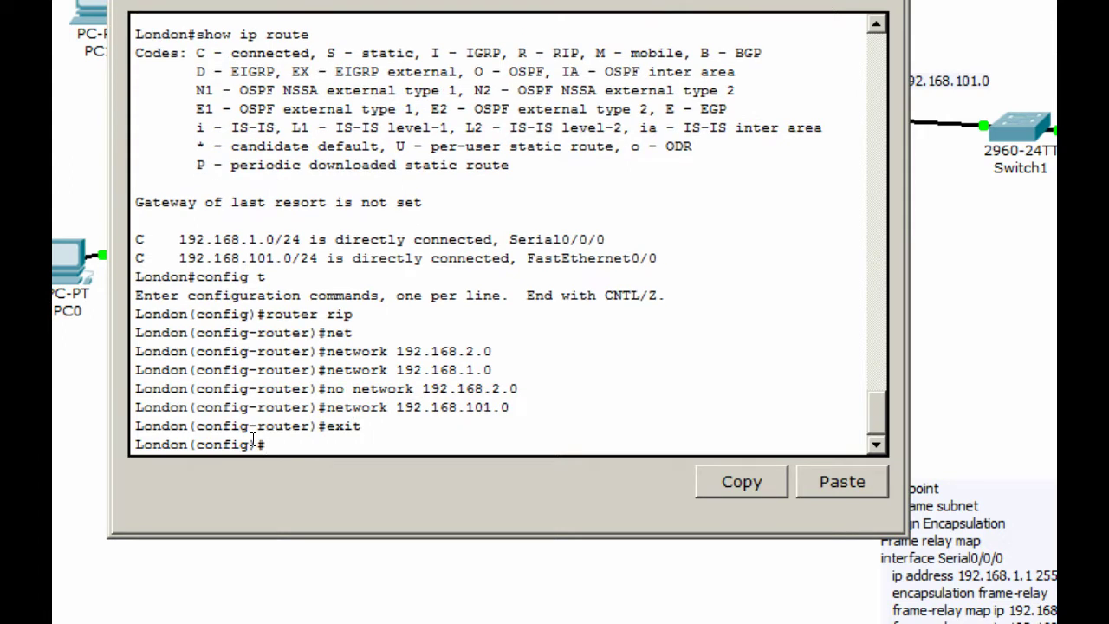
text(eixt)
key(Return)
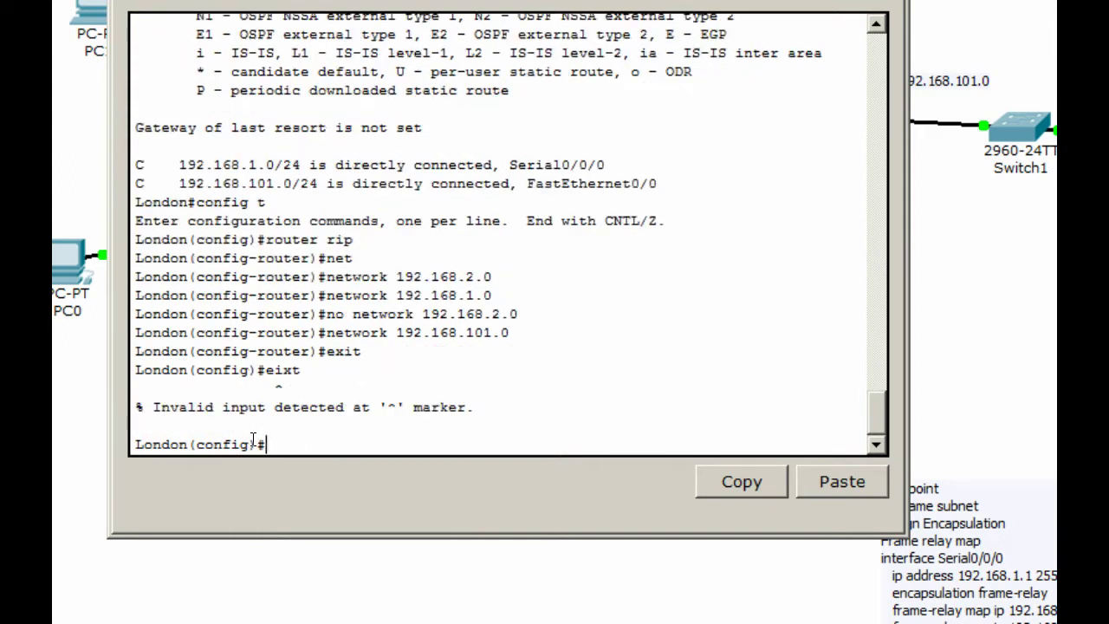
text(exit)
key(Return)
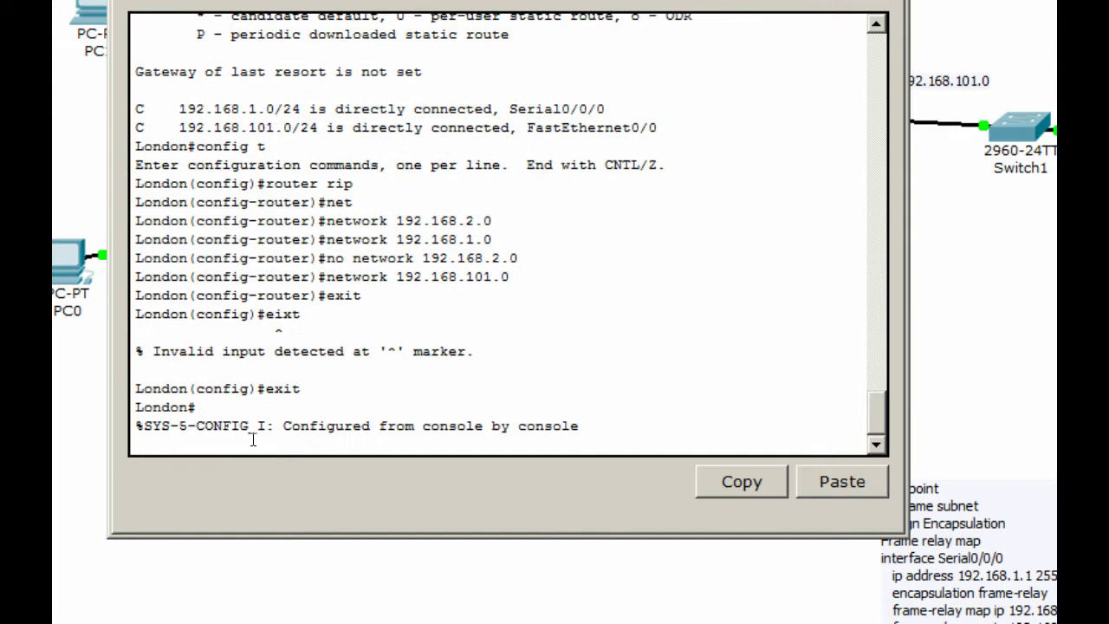
Push the old console output out of view with blank prompt lines and display HQ's IP routing table
key(Return)
key(Return)
key(Return)
key(Return)
key(Return)
key(Return)
key(Return)
key(Return)
key(Return)
key(Return)
key(Return)
key(Return)
key(Return)
key(Return)
key(Return)
key(Return)
key(Return)
key(Return)
key(Return)
key(Return)
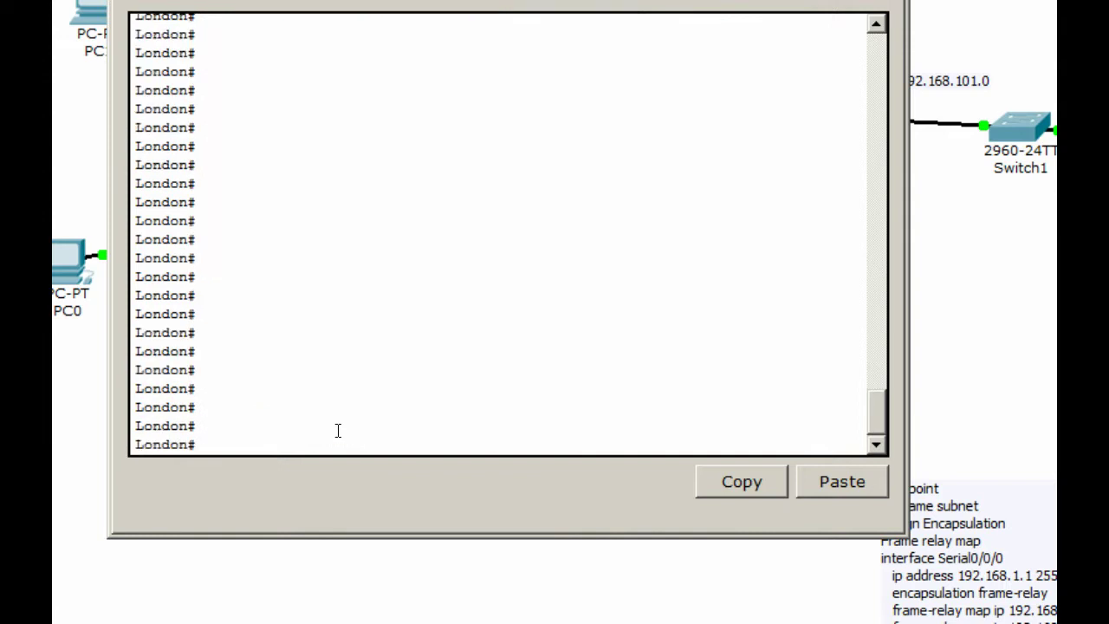
text(show ip route)
key(Return)
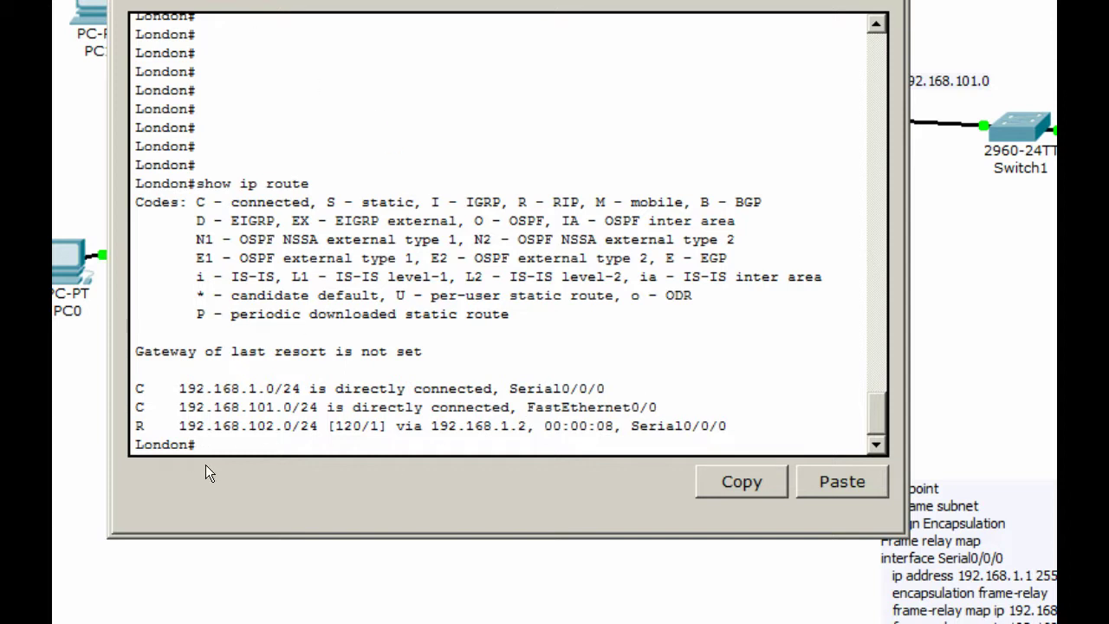
Switch from HQ back to Phoenix's command line and leave RIP configuration for privileged mode
key(alt+F4)
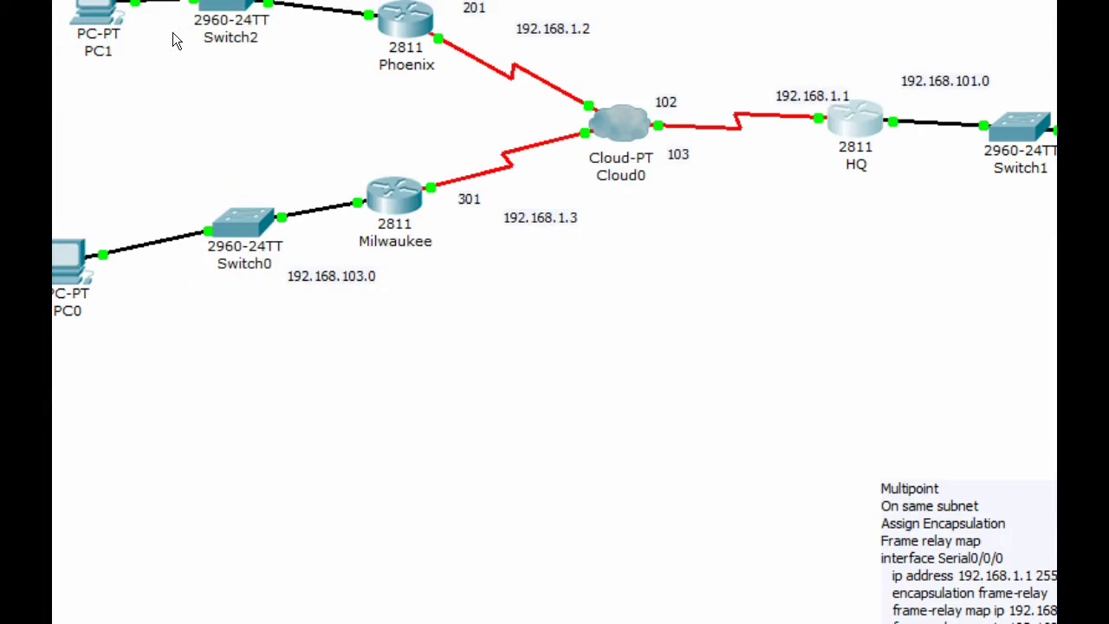
click(402, 22)
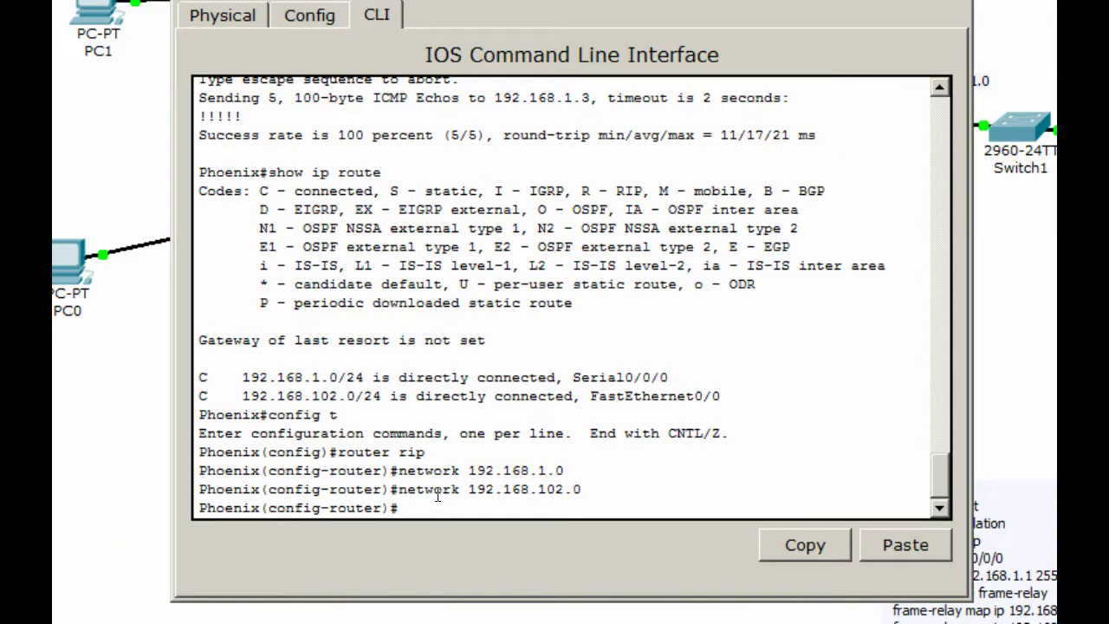
text(exit)
key(Return)
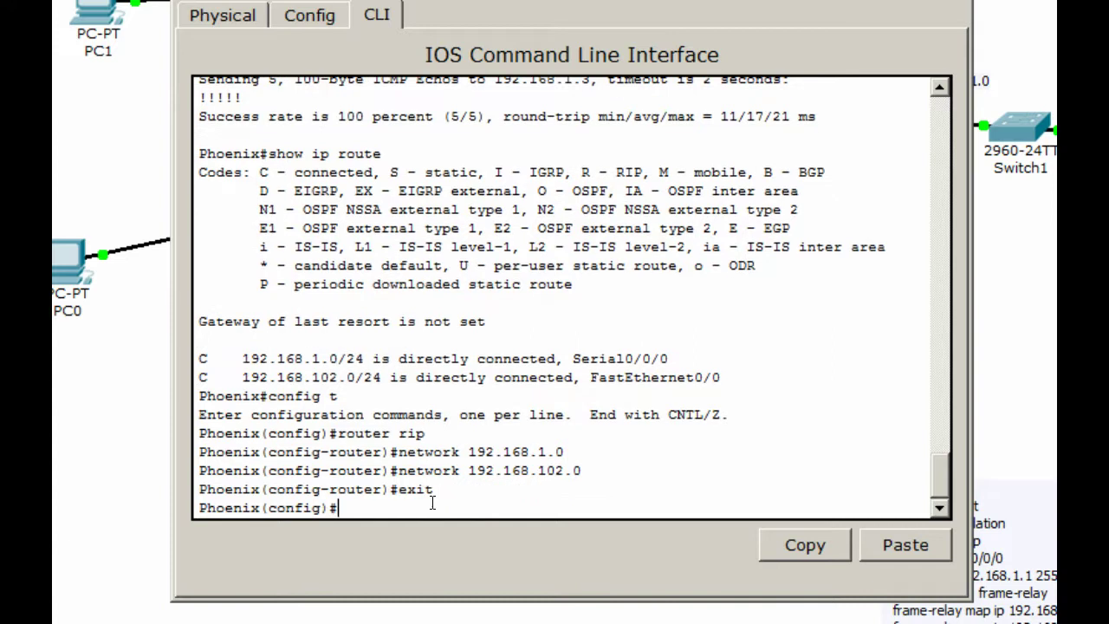
text(exit)
key(Return)
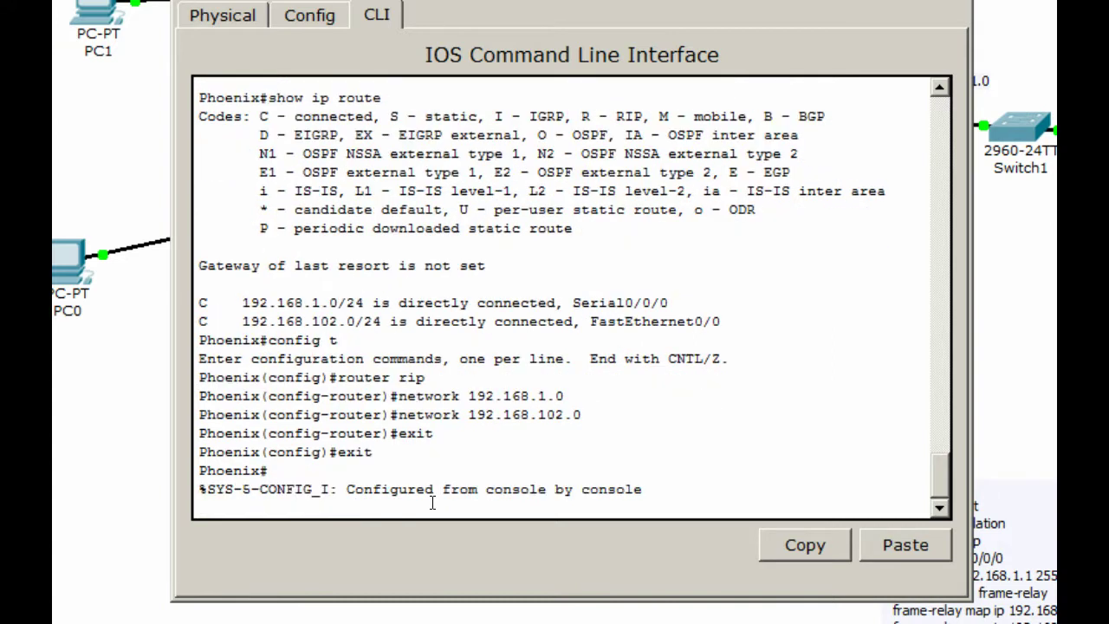
Display Phoenix's IP routing table again to check for routes learned through RIP
key(Return)
text(show)
key(BackSpace)
key(BackSpace)
key(BackSpace)
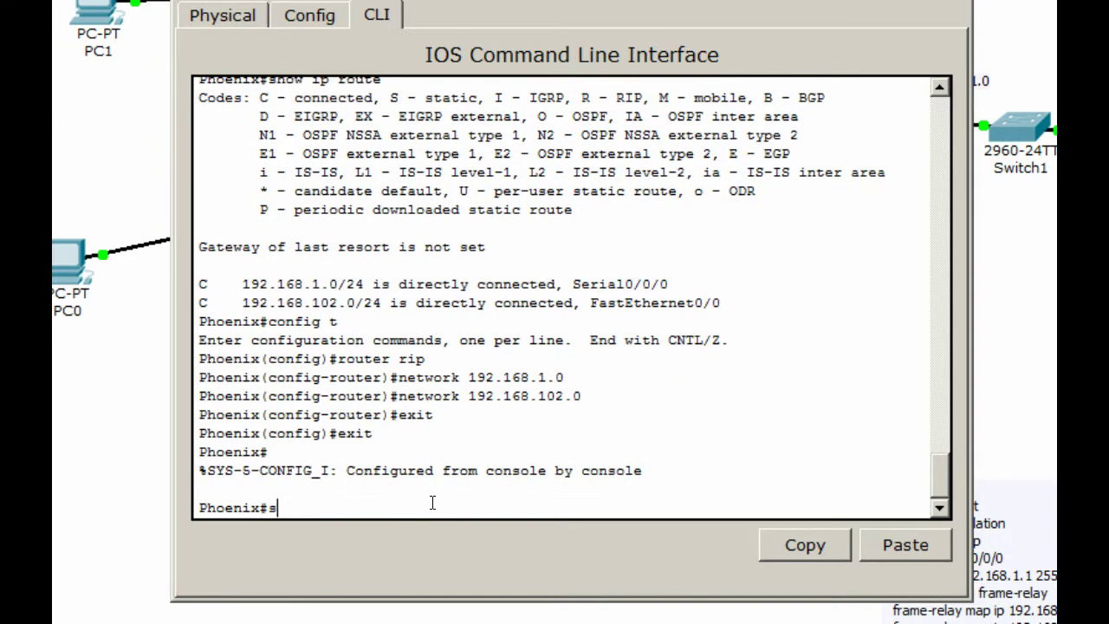
text(how ip route)
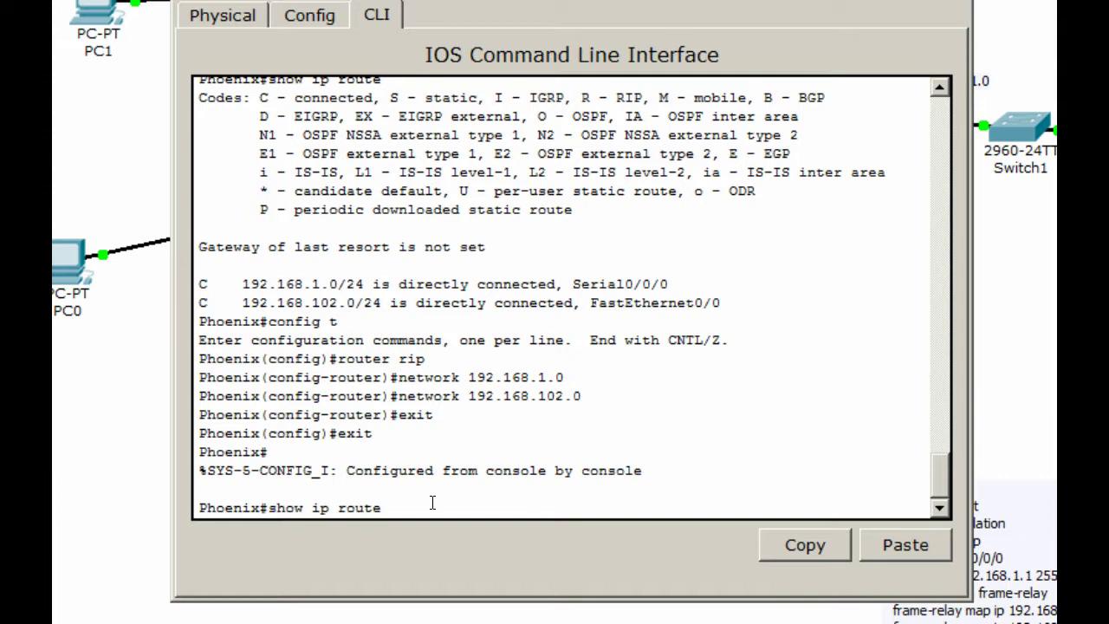
key(Return)
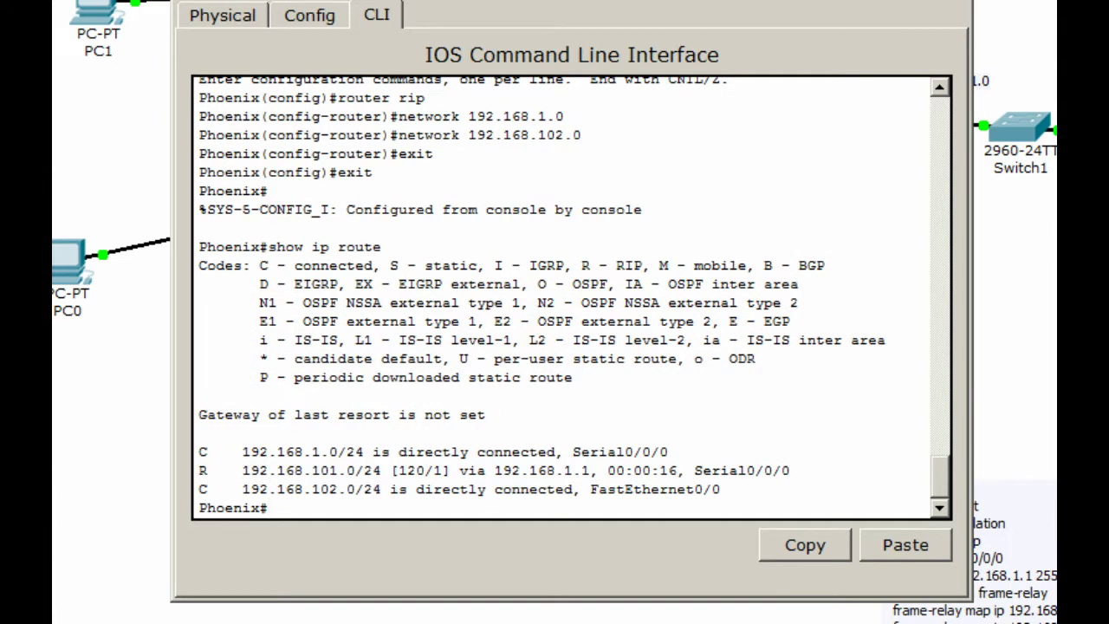
Switch to the Milwaukee router's command line and end its interface configuration
click(863, 26)
click(389, 209)
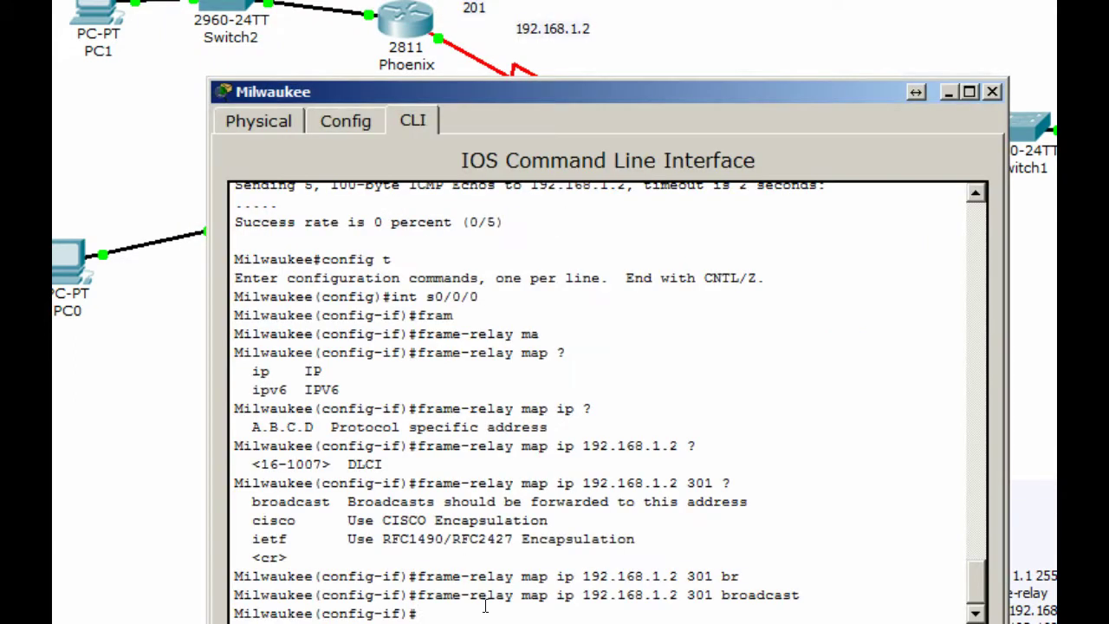
text(end)
key(Return)
key(Return)
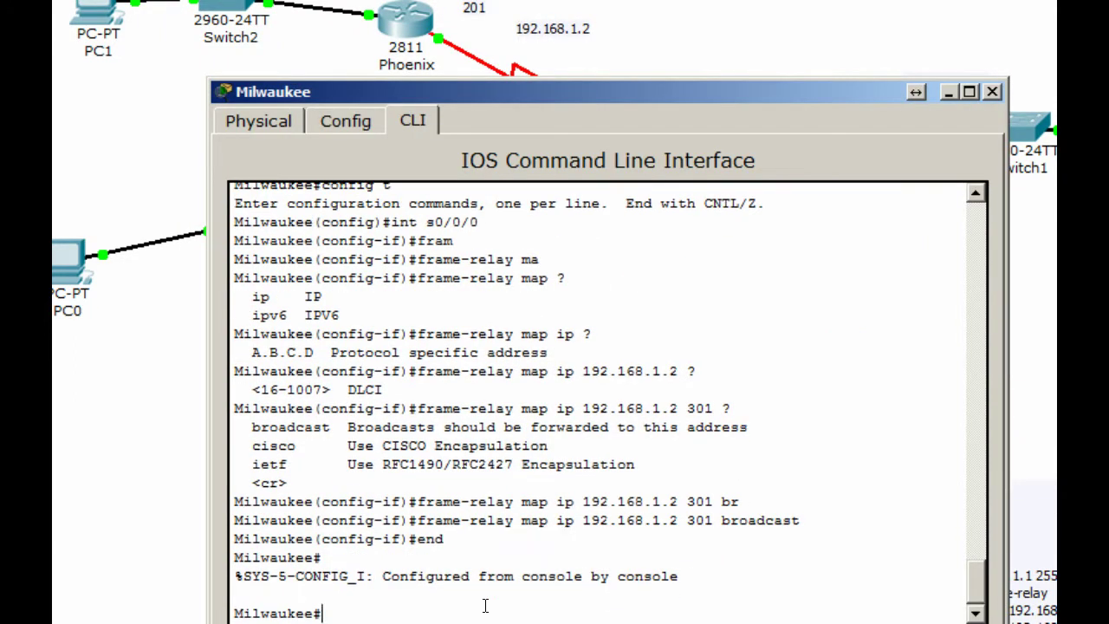
Display the Milwaukee router's IP routing table
text(show ip rotue)
key(Return)
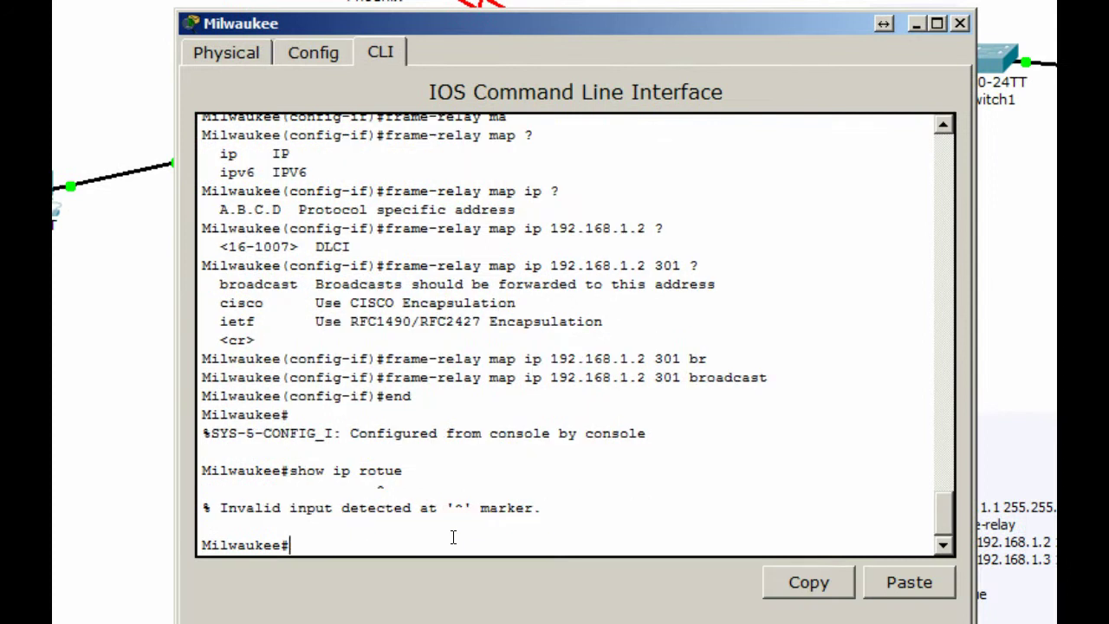
key(Up)
key(BackSpace)
key(BackSpace)
key(BackSpace)
key(Tab)
key(Return)
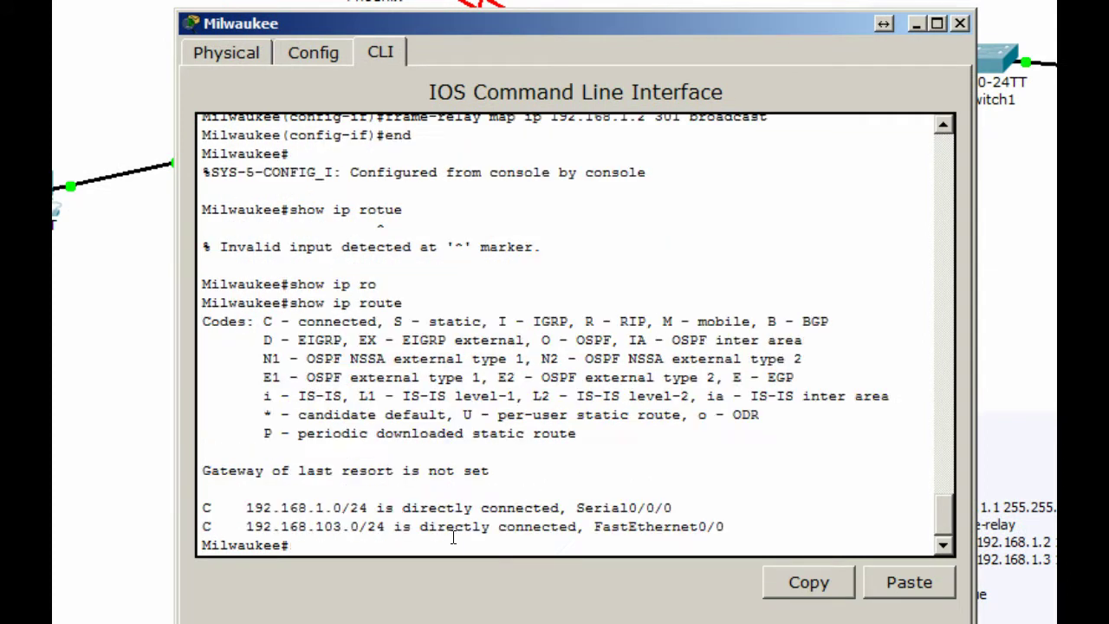
Enter RIP configuration on Milwaukee and add the network 192.168.1.0
text(config t)
key(Return)
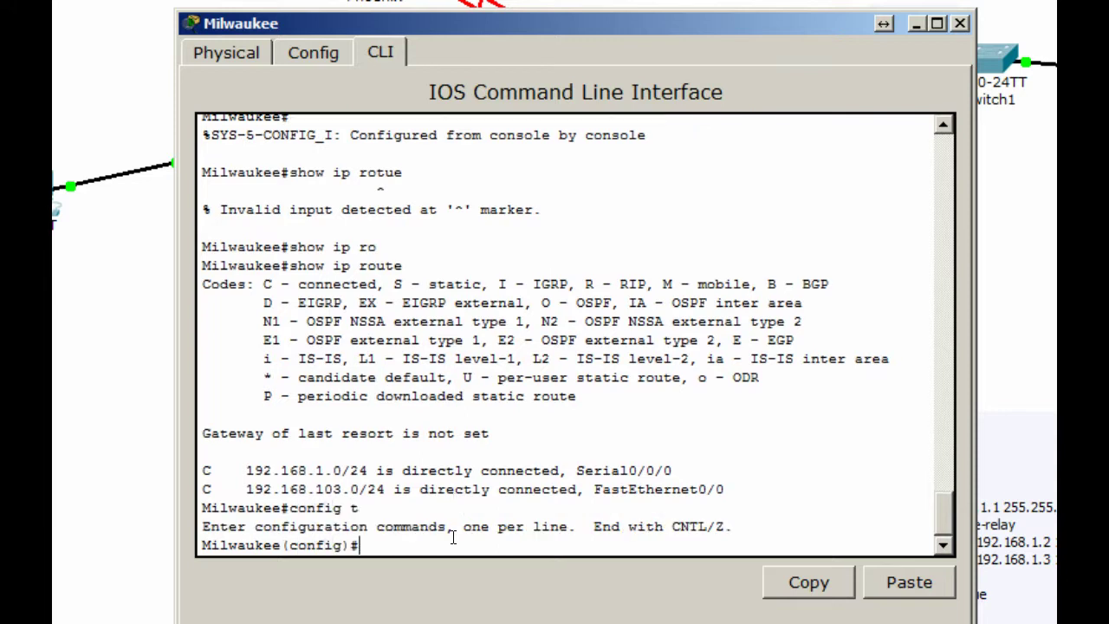
text(rou)
key(Tab)
text(ri)
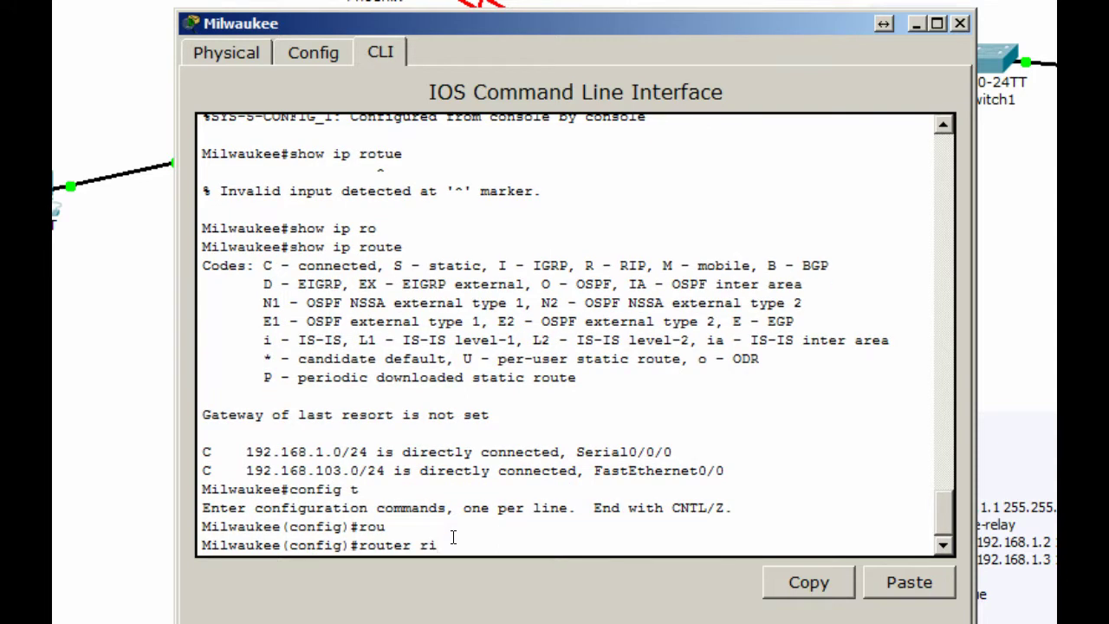
key(Tab)
key(Return)
text(net)
key(Tab)
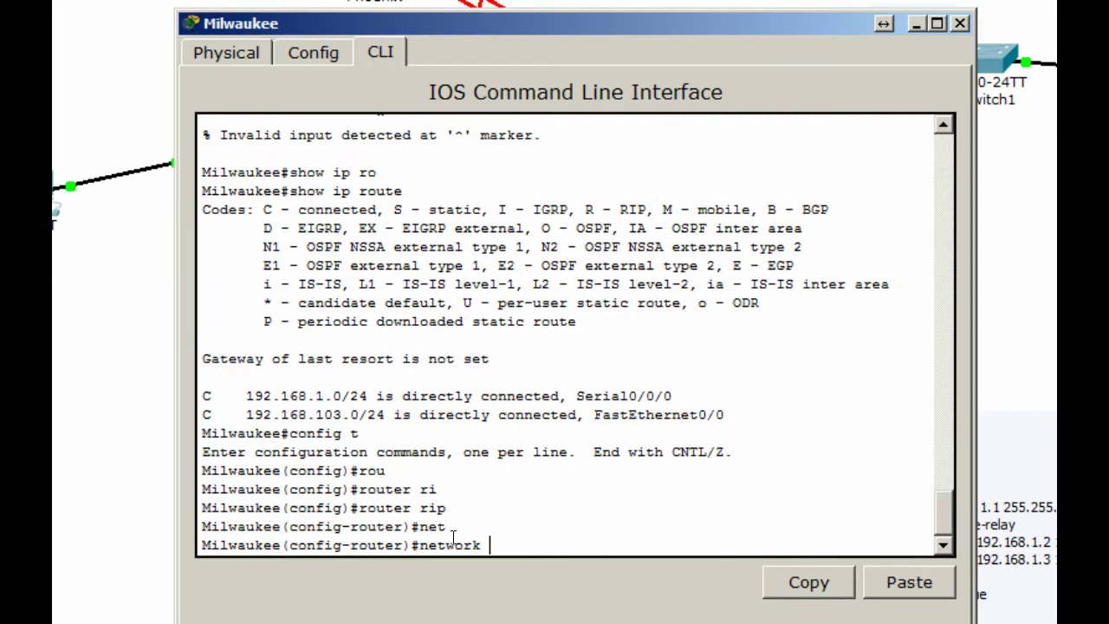
text(192.168.1)
key(Return)
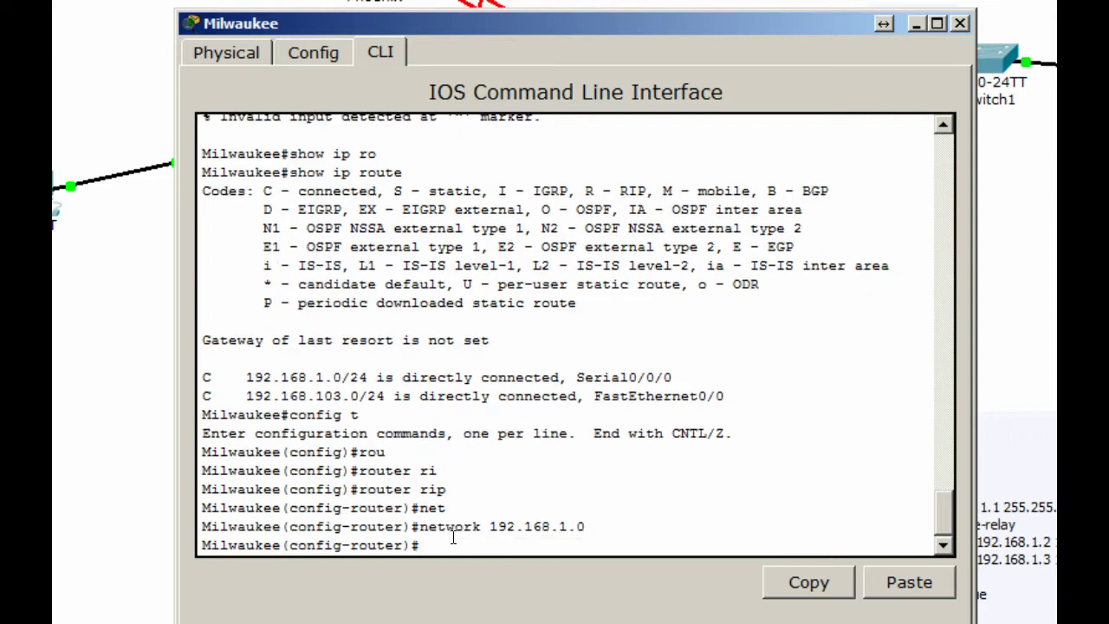
Add the network 192.168.103.0 to Milwaukee's RIP configuration and return to privileged mode
key(Up)
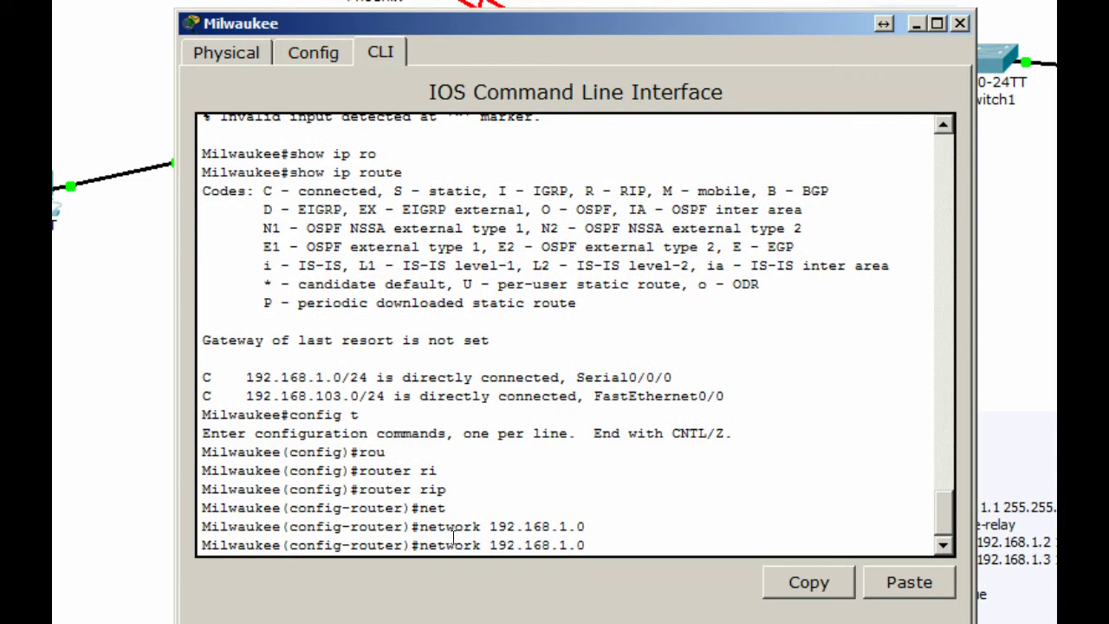
key(BackSpace)
key(BackSpace)
text(03.0)
key(Return)
text(end)
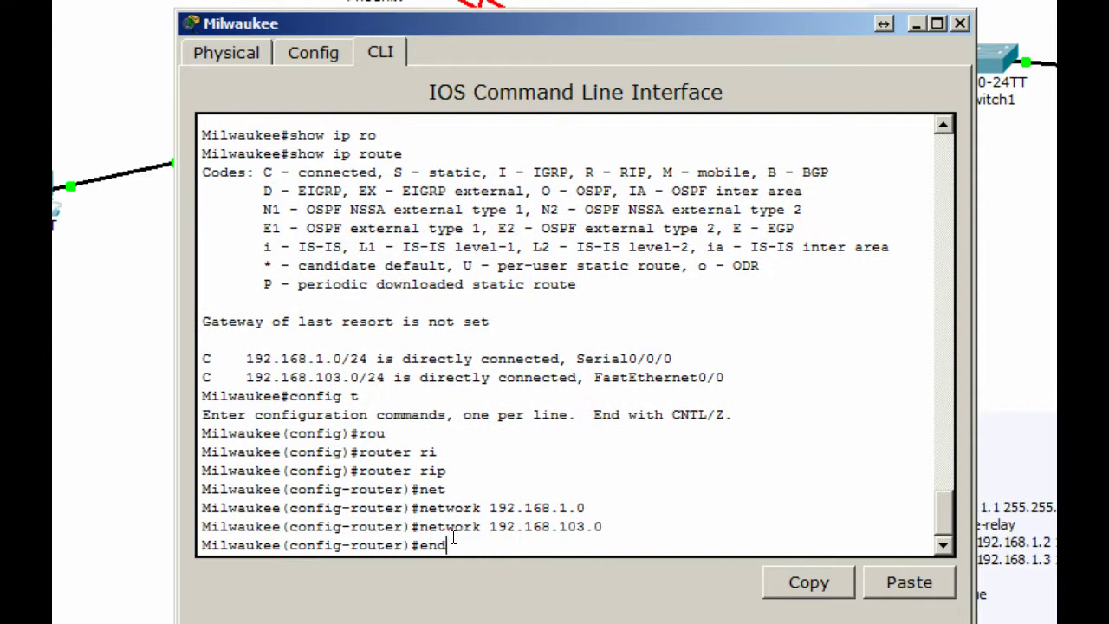
key(Return)
Display Milwaukee's IP routing table again to check for RIP routes, and put its window away
text(show ip route)
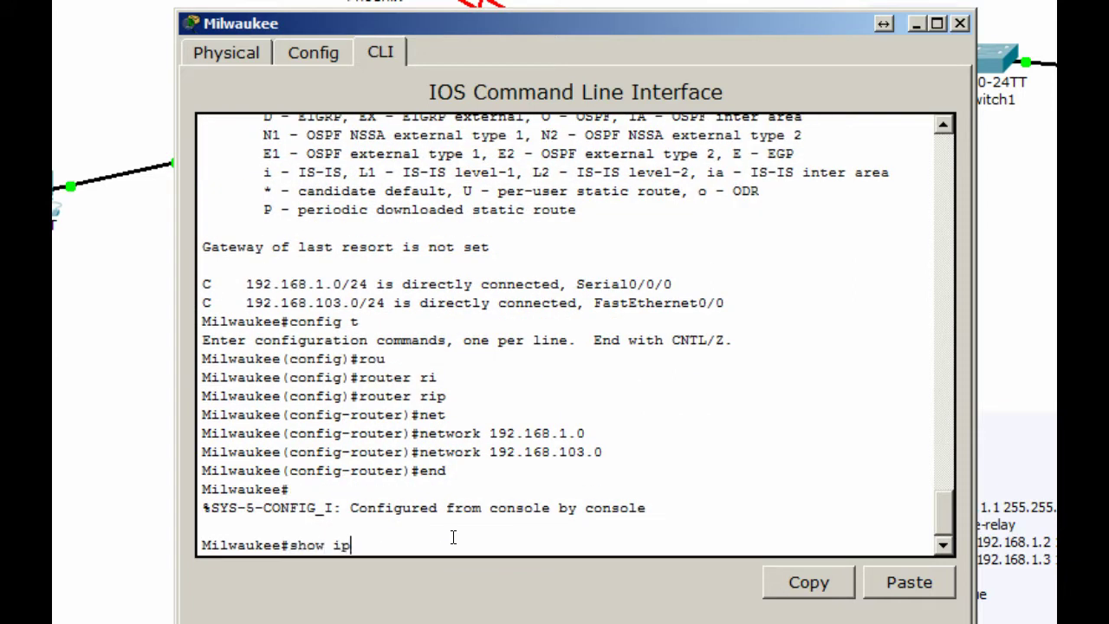
key(Return)
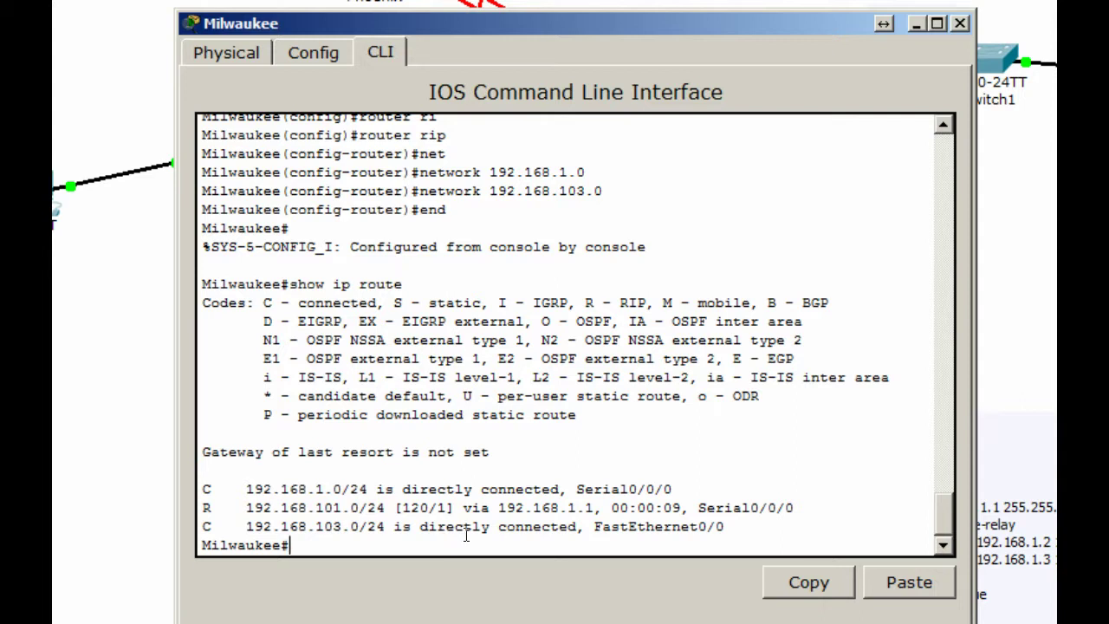
click(916, 24)
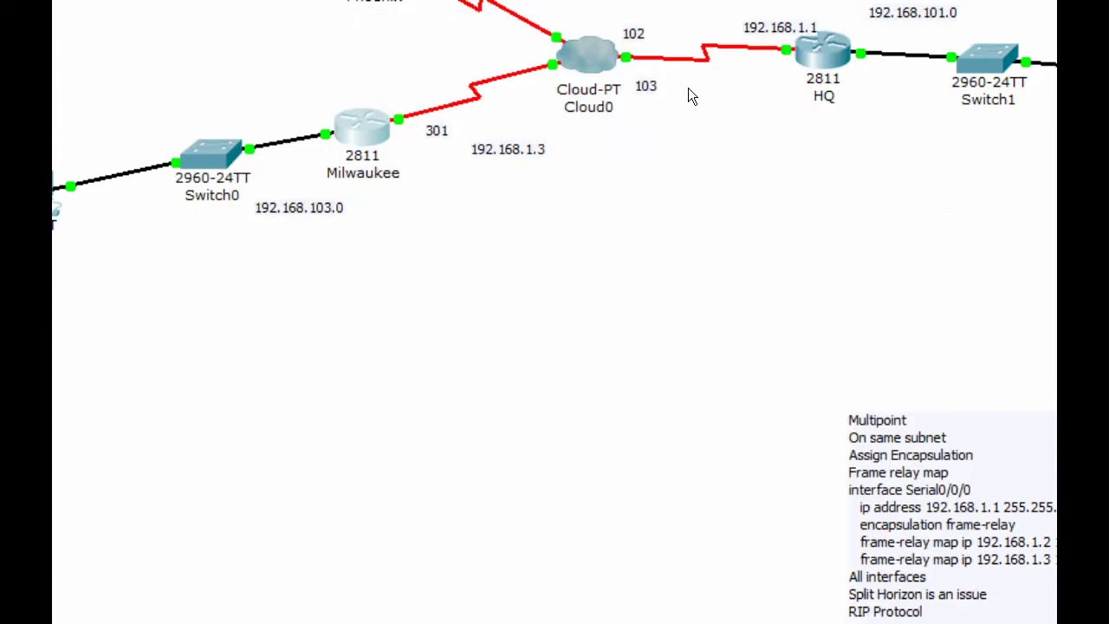
Open the HQ router's command line and enter interface configuration for s0/0/0
mouse_move(424, 112)
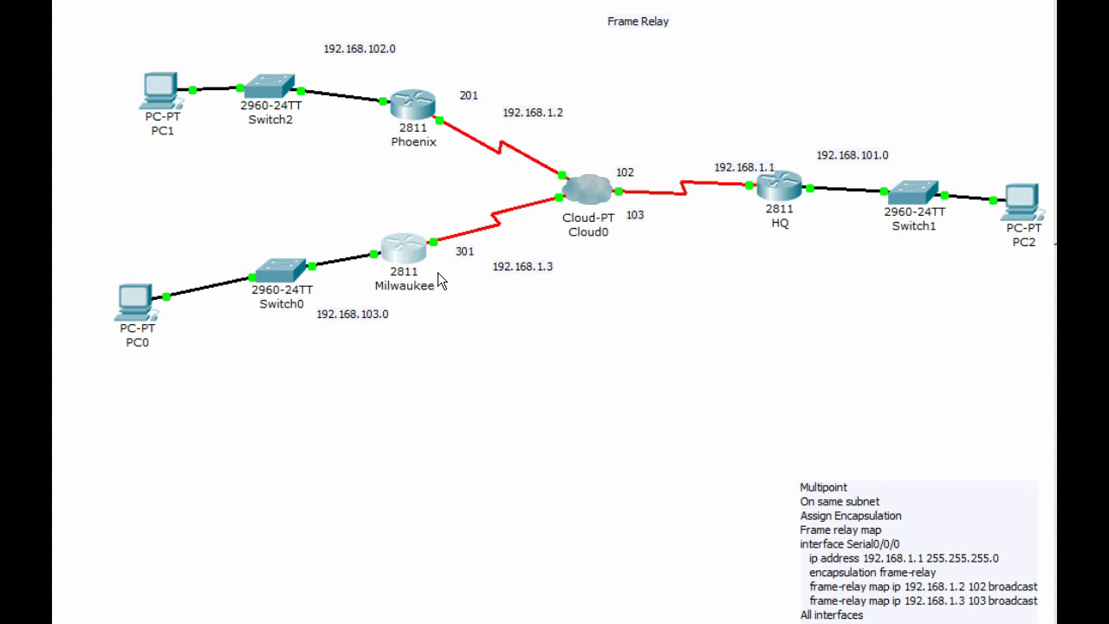
mouse_move(760, 202)
click(778, 185)
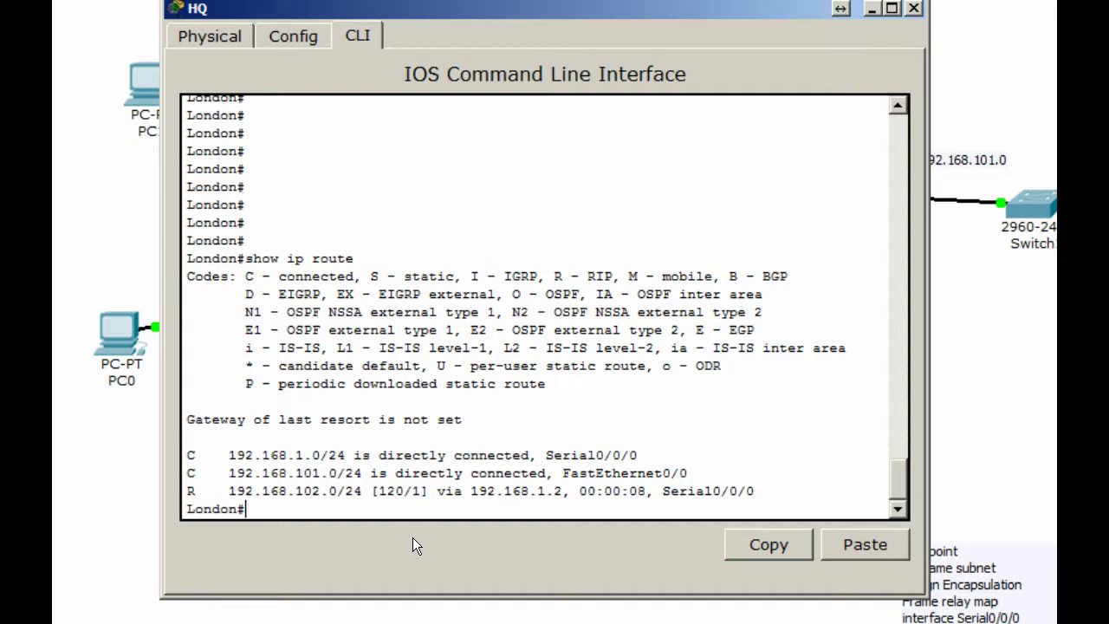
text(config t)
key(Return)
text(int s0)
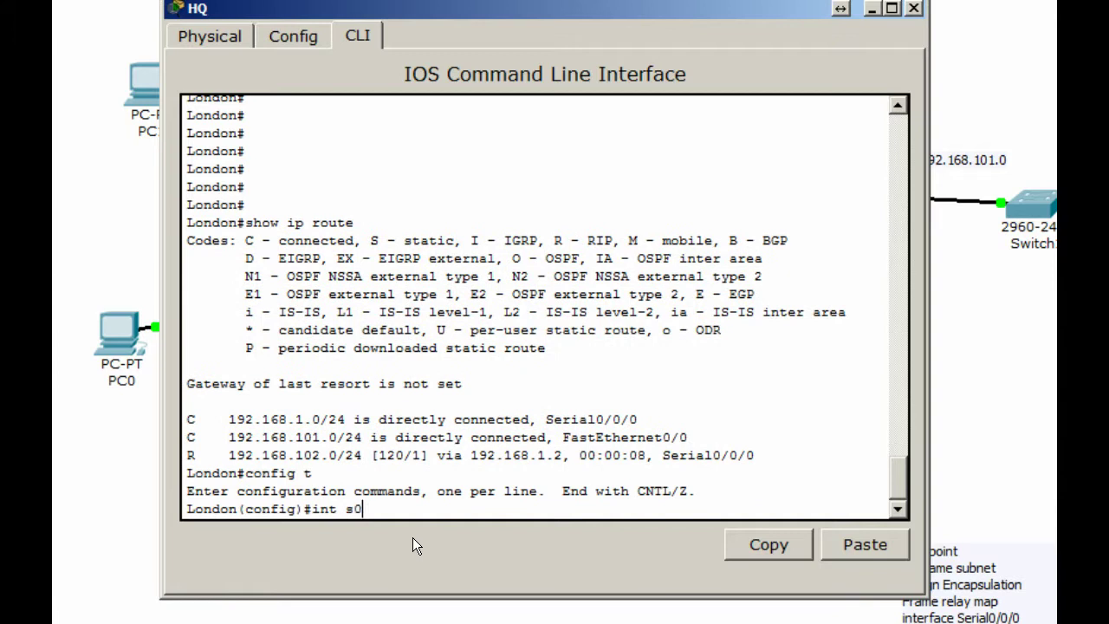
text(/0/0)
key(Return)
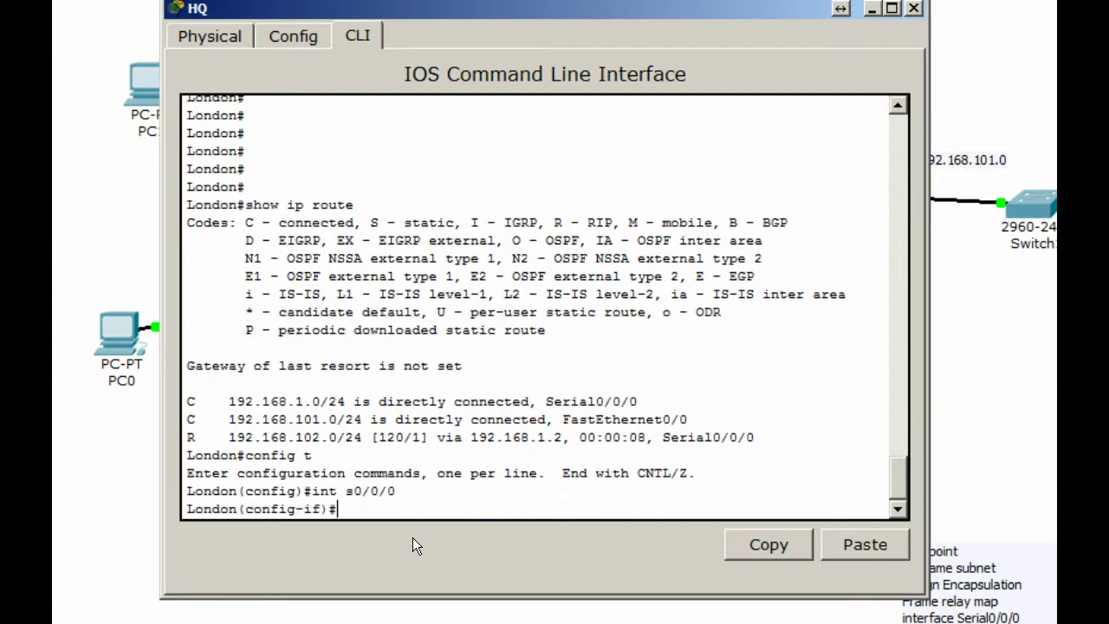
Look for the split-horizon option by listing the settings that can be negated on HQ's serial interface
text(nos)
key(BackSpace)
text(sp)
key(Tab)
text(li)
key(Tab)
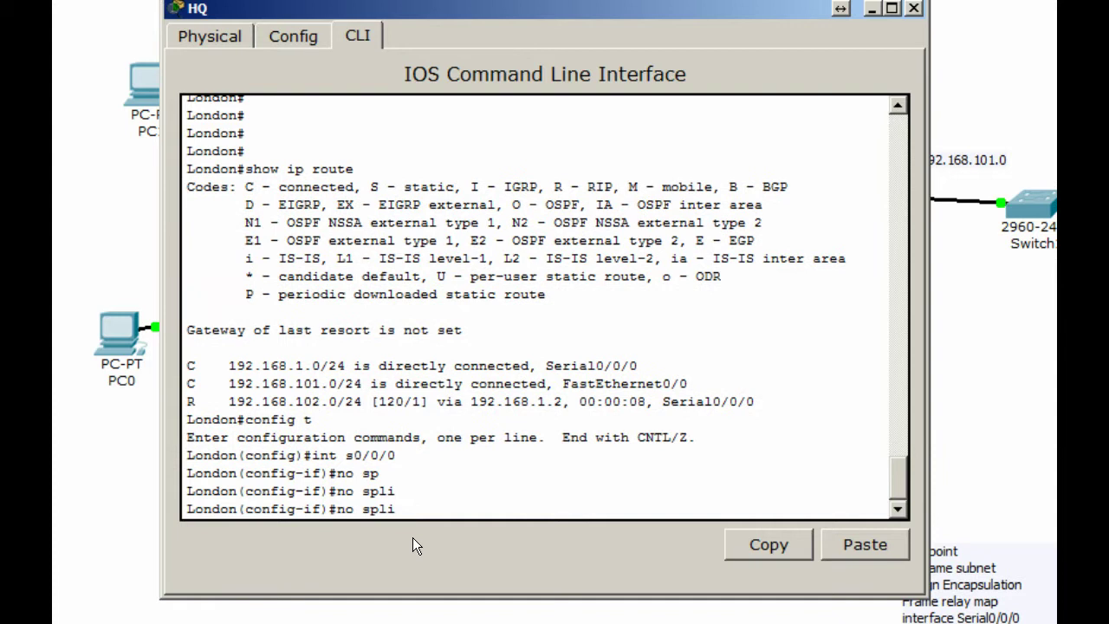
key(BackSpace)
key(BackSpace)
key(BackSpace)
key(BackSpace)
text(?)
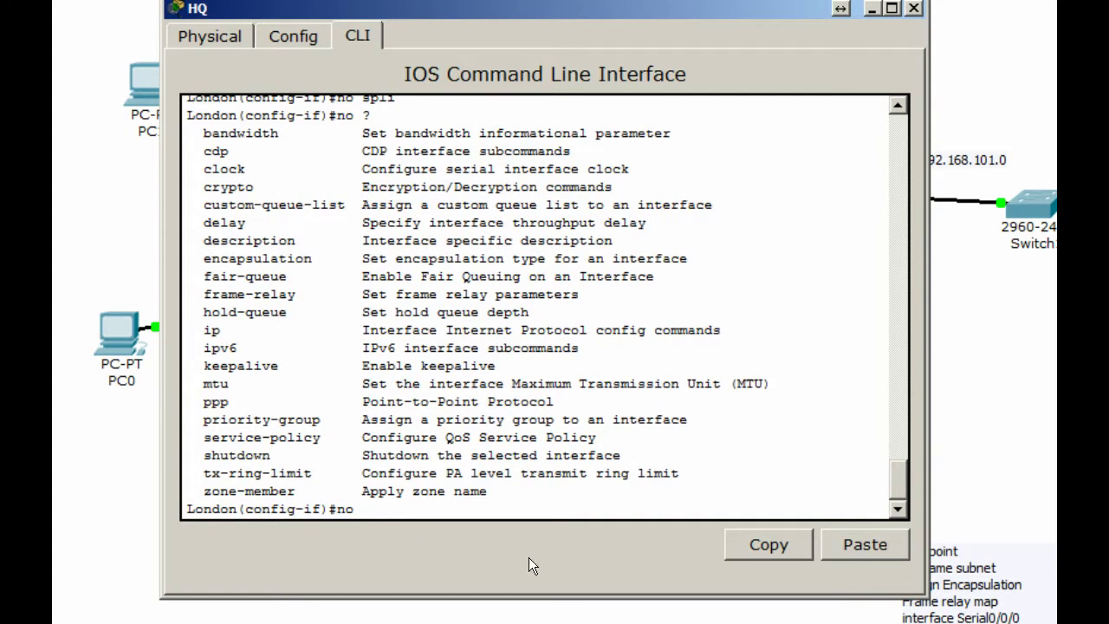
Disable IP split horizon on HQ's s0/0/0 interface and return to privileged mode
text(ip)
key(Tab)
text(s)
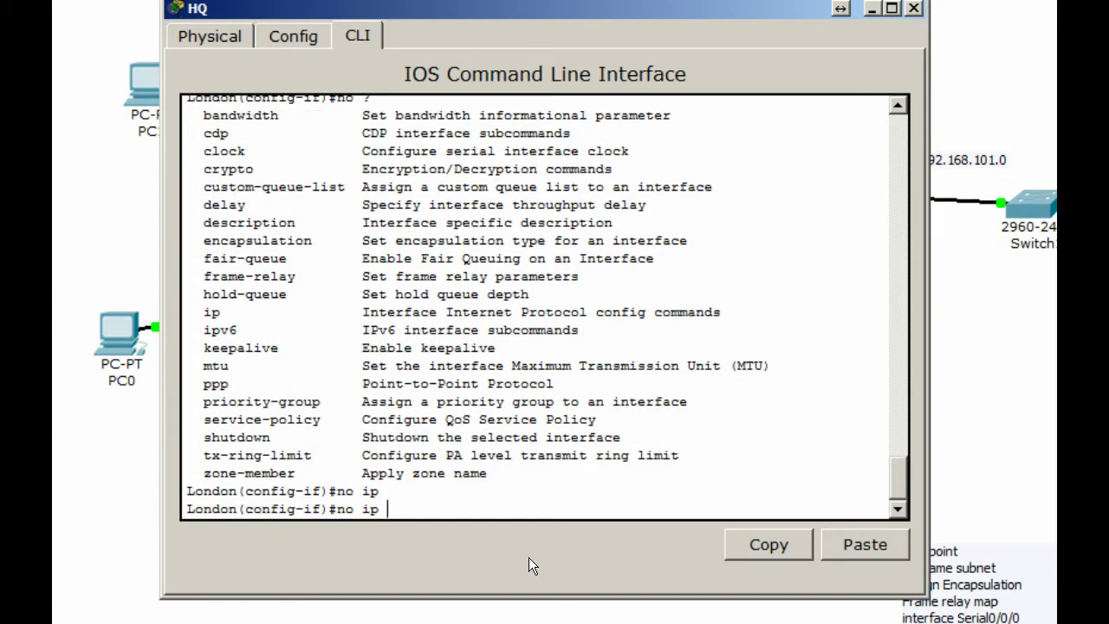
text(pl)
key(Tab)
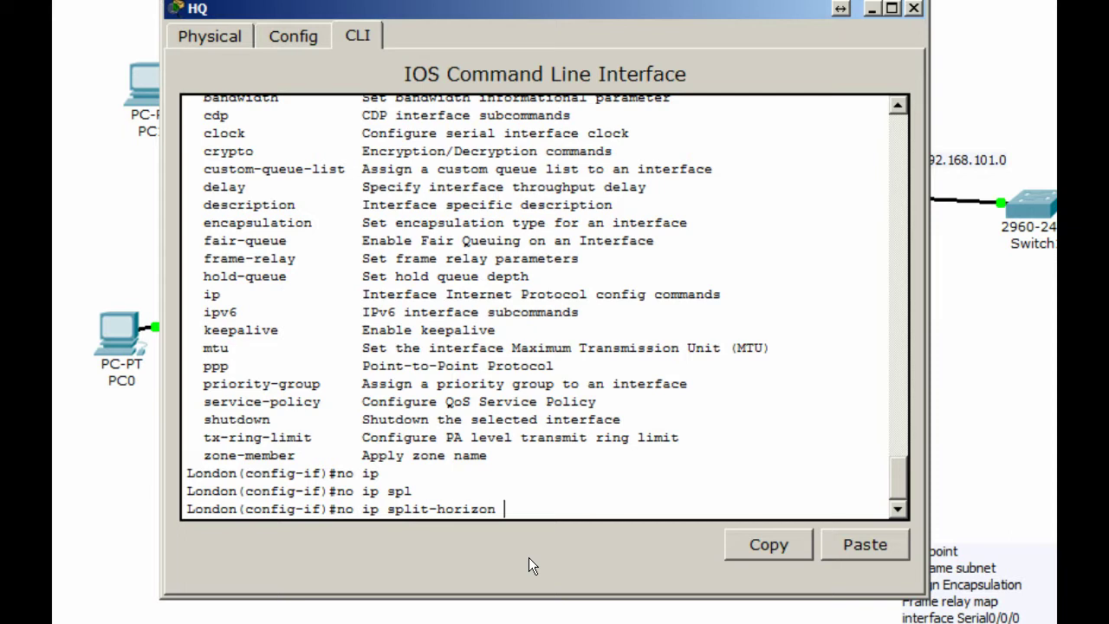
key(Return)
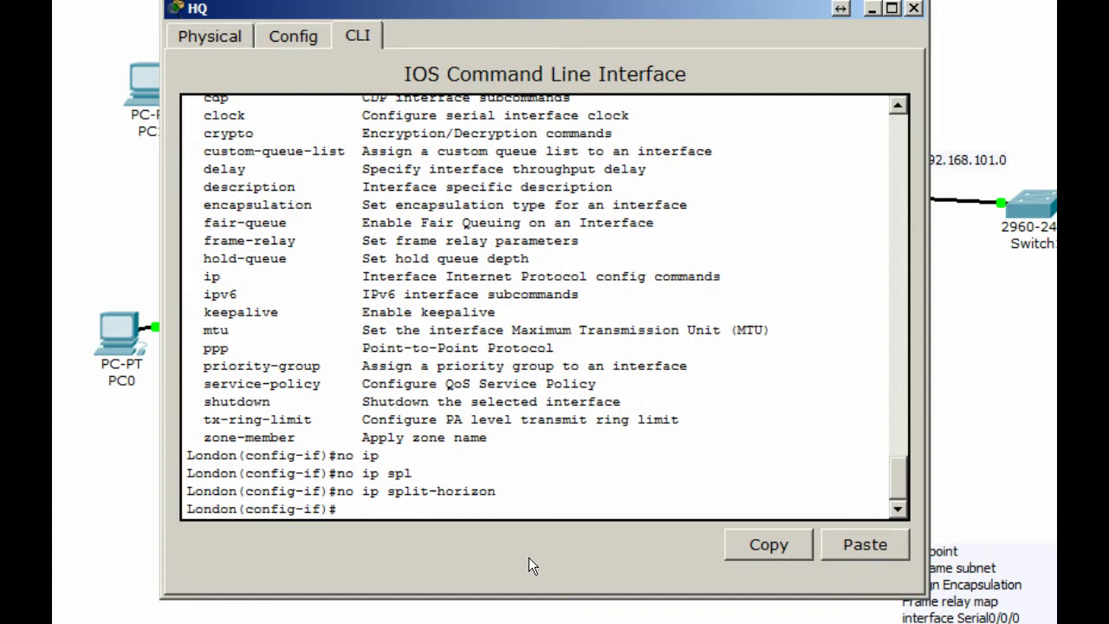
text(end)
key(Return)
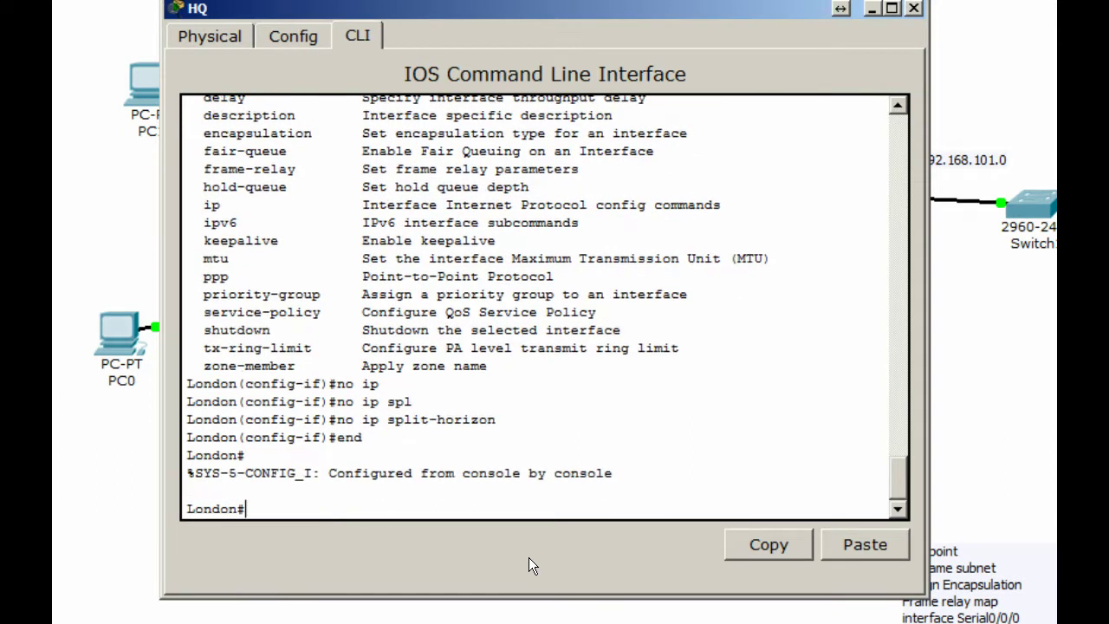
Display HQ's IP routing table to check the routes to both branch LANs, and put its window away
text(show ip roue)
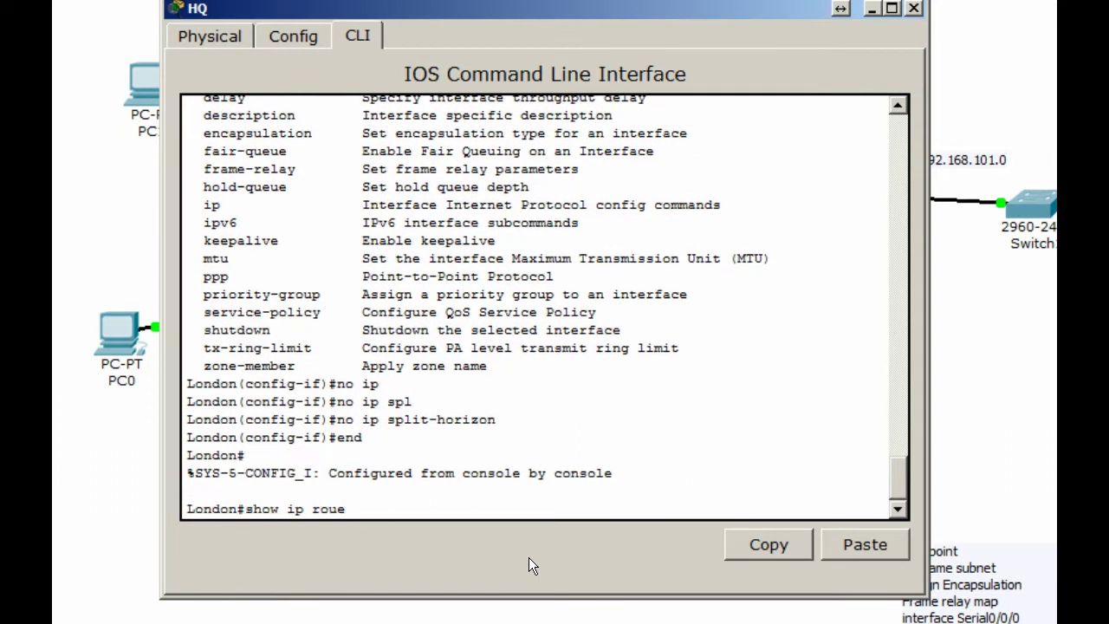
key(BackSpace)
text(te)
key(Return)
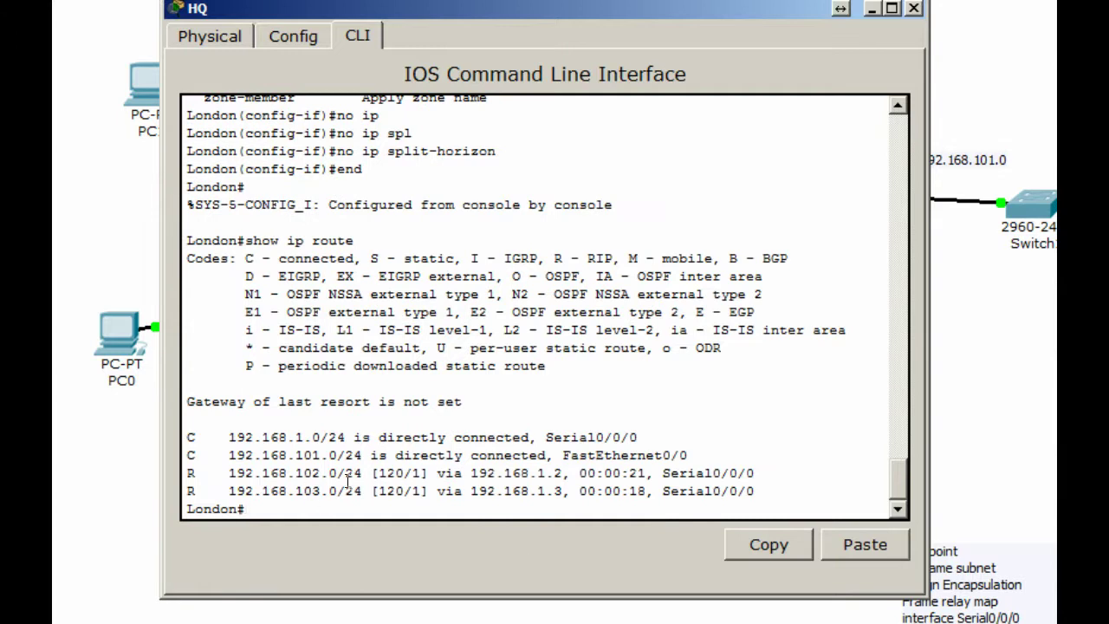
click(871, 11)
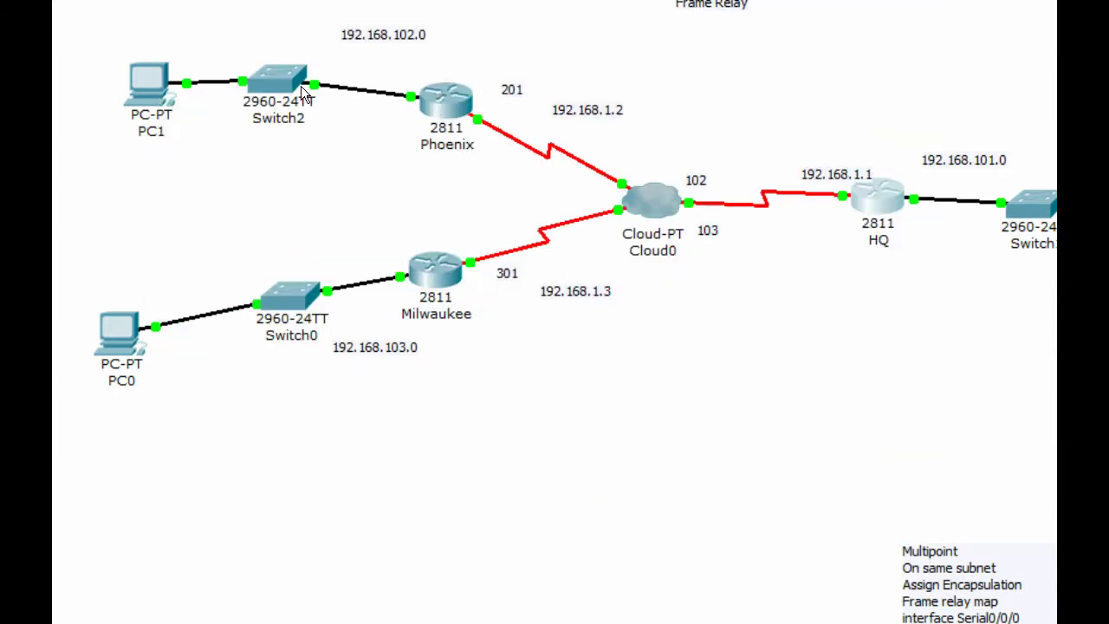
Open Phoenix's command line, display its IP routing table again and close the window
click(435, 104)
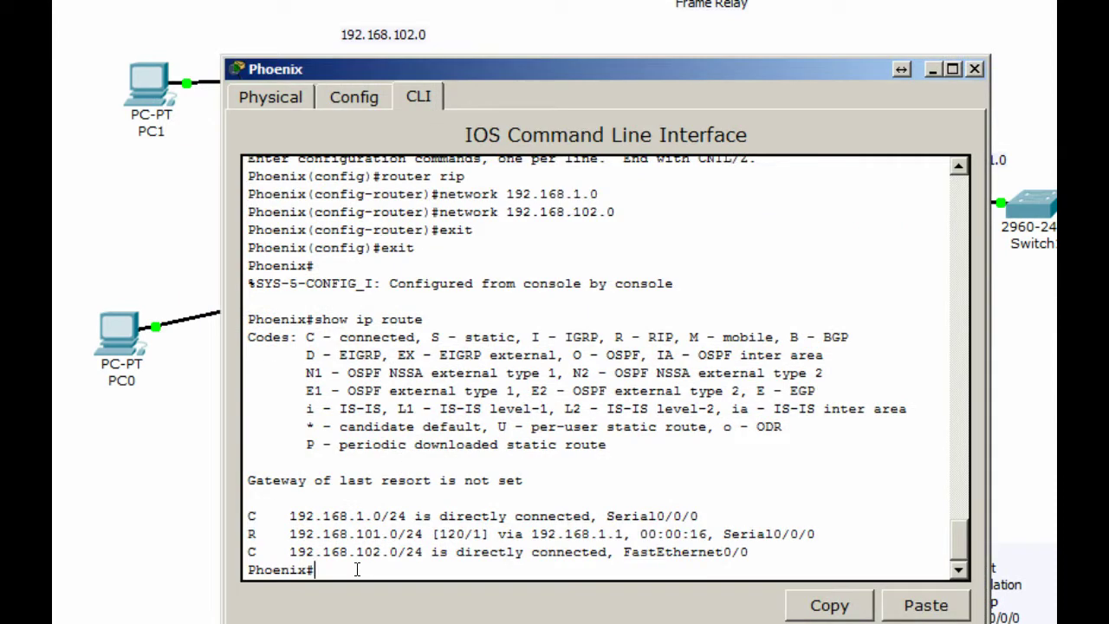
key(Up)
key(Return)
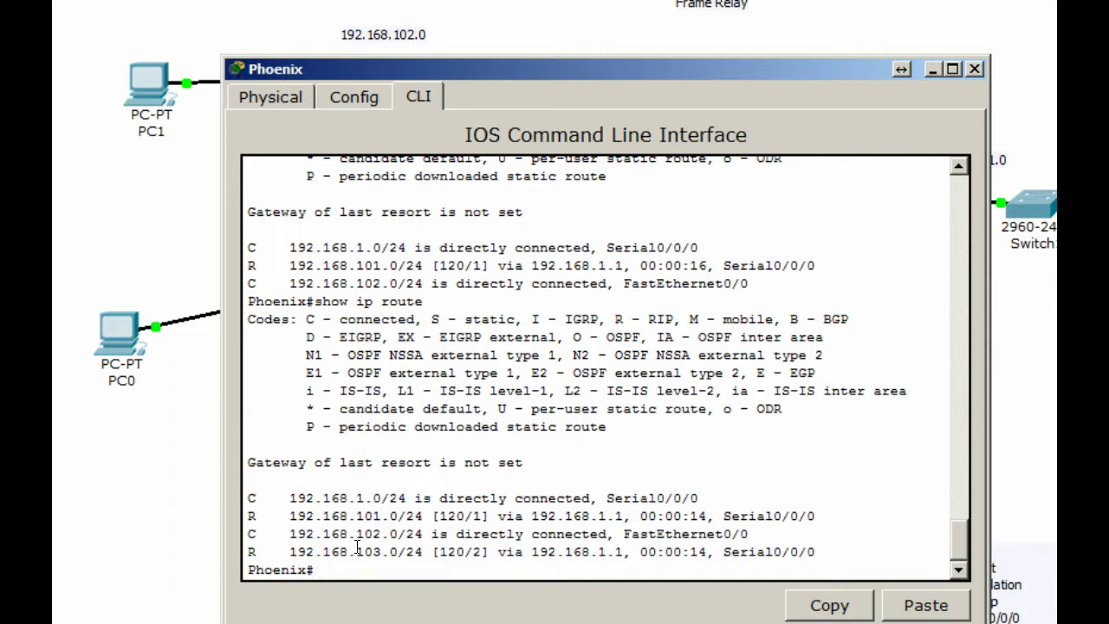
click(973, 73)
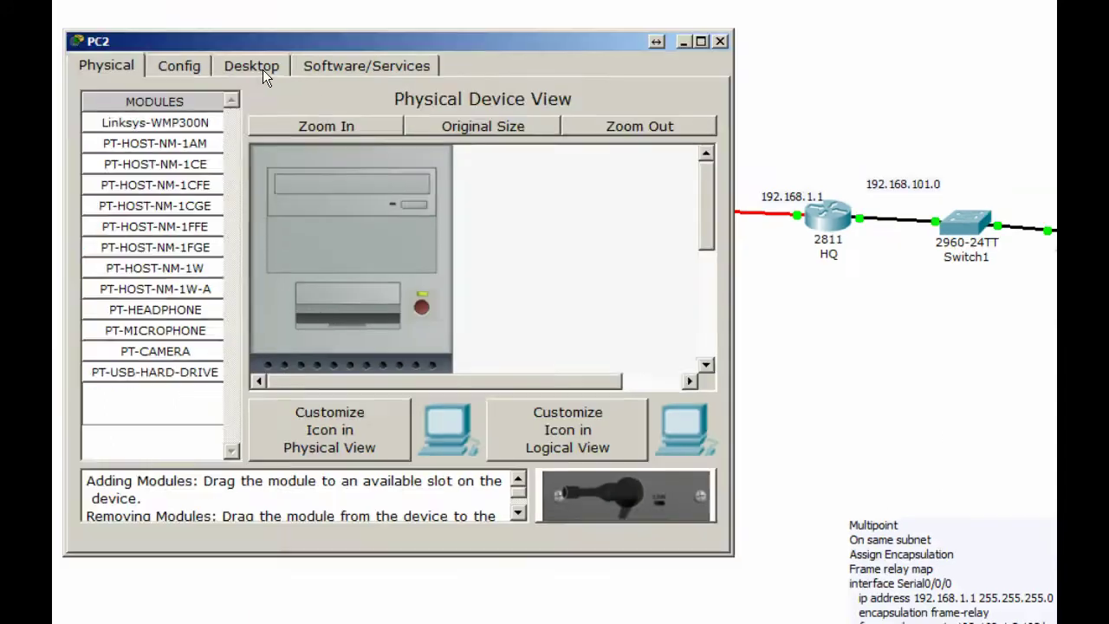
Open the command prompt on PC2 and display its IP configuration
click(230, 30)
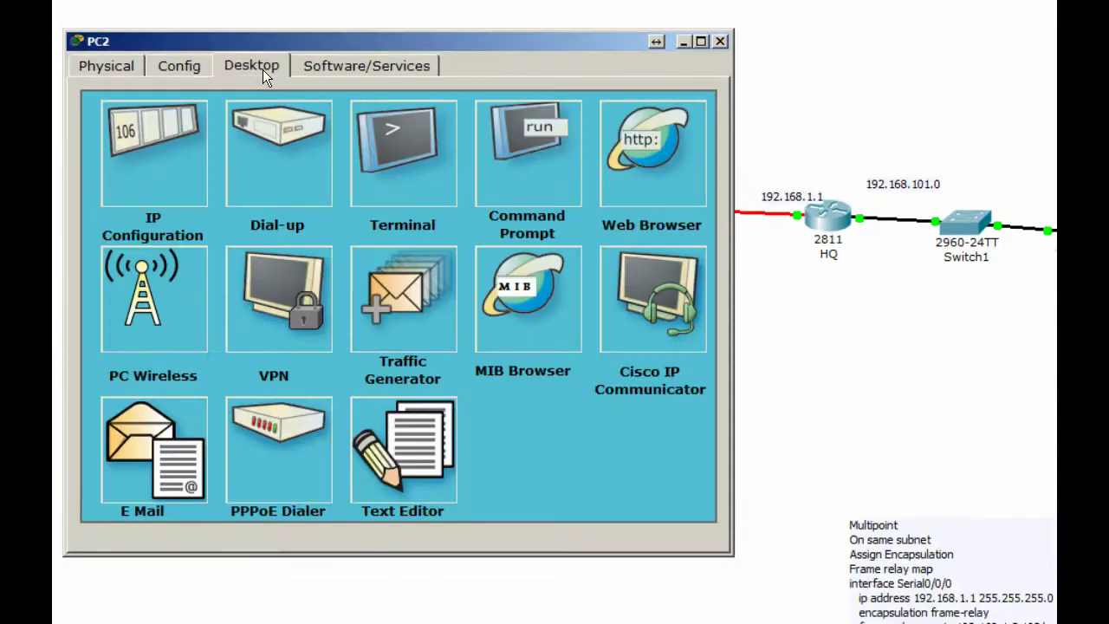
click(514, 171)
text(pi)
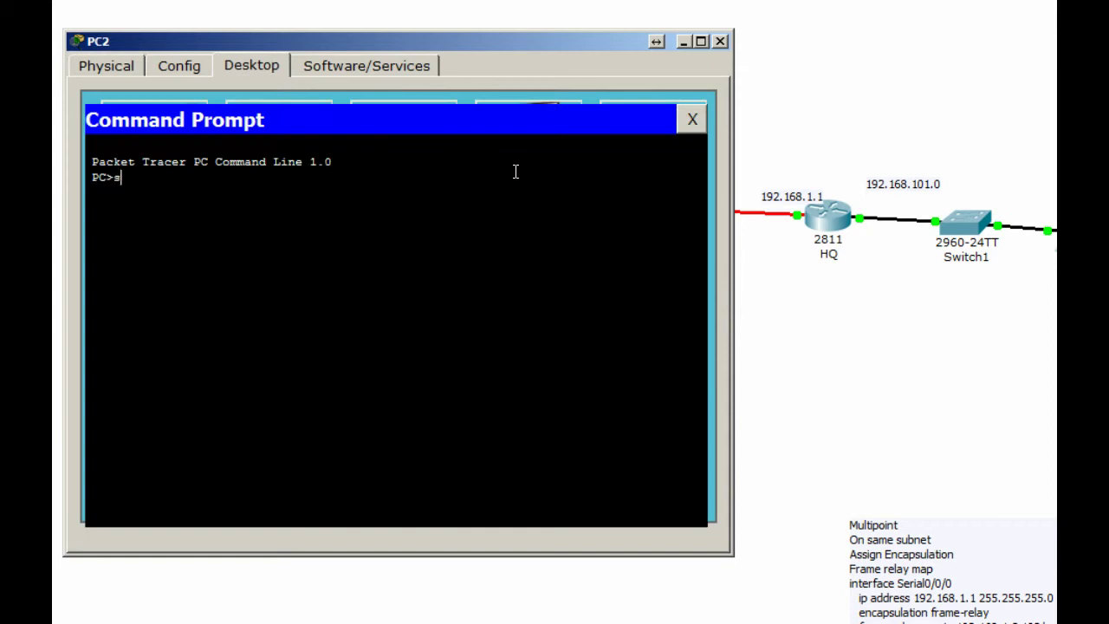
key(BackSpace)
key(BackSpace)
text(ip)
key(BackSpace)
key(BackSpace)
text(ip)
key(BackSpace)
key(BackSpace)
text(ipconfig)
key(Return)
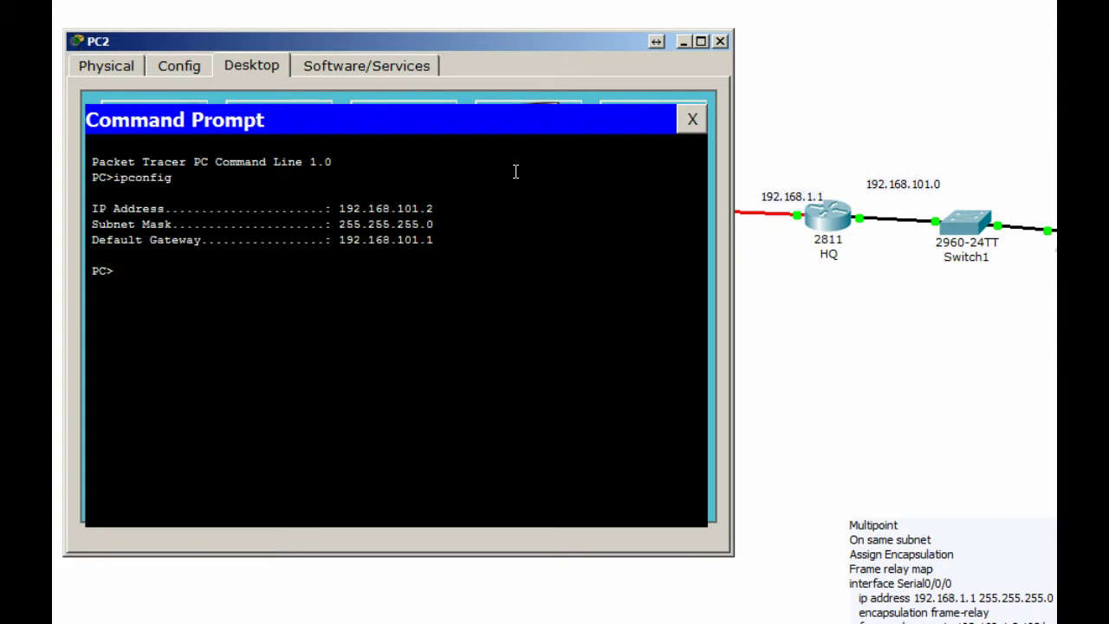
Try to ping 192.169.102.2 from PC2's command prompt, and put the window away
drag(555, 35, 822, 110)
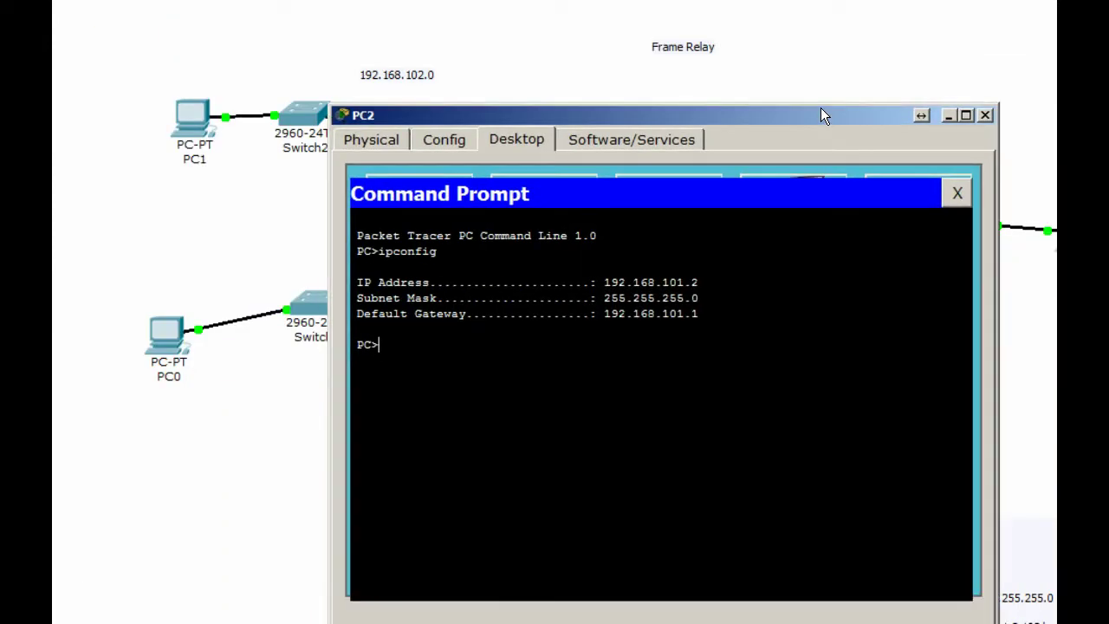
text(pin)
text(g 192.)
text(1698)
key(BackSpace)
key(BackSpace)
text(98)
key(BackSpace)
text(9.10)
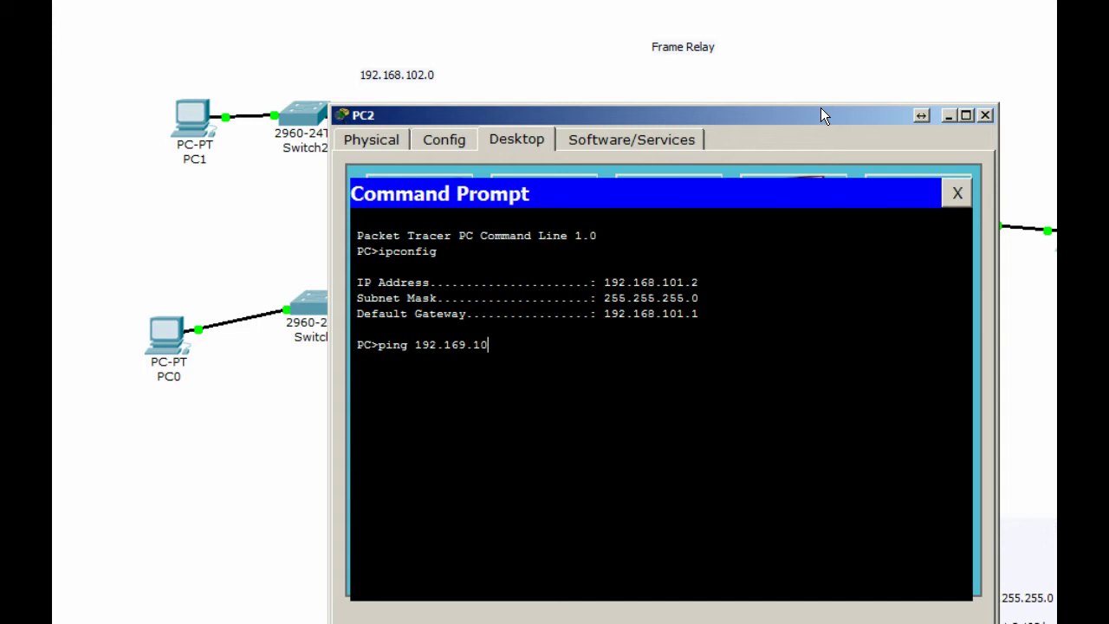
text(2.2)
key(Return)
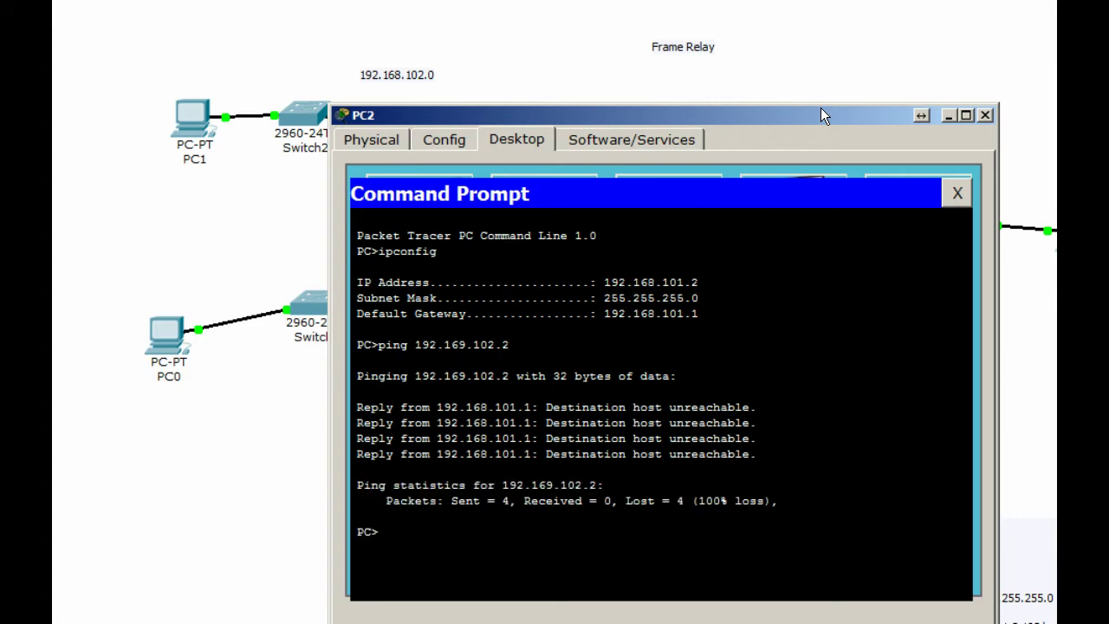
click(950, 120)
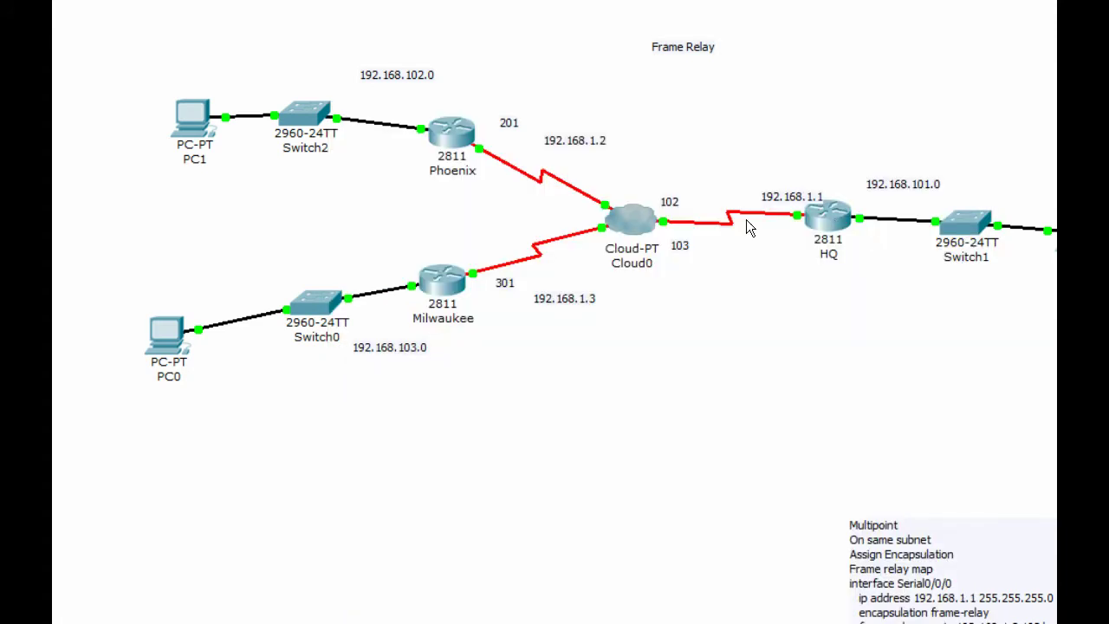
Correct the ping target on PC2 to 192.168.102.2, run the ping and put the window away
click(834, 222)
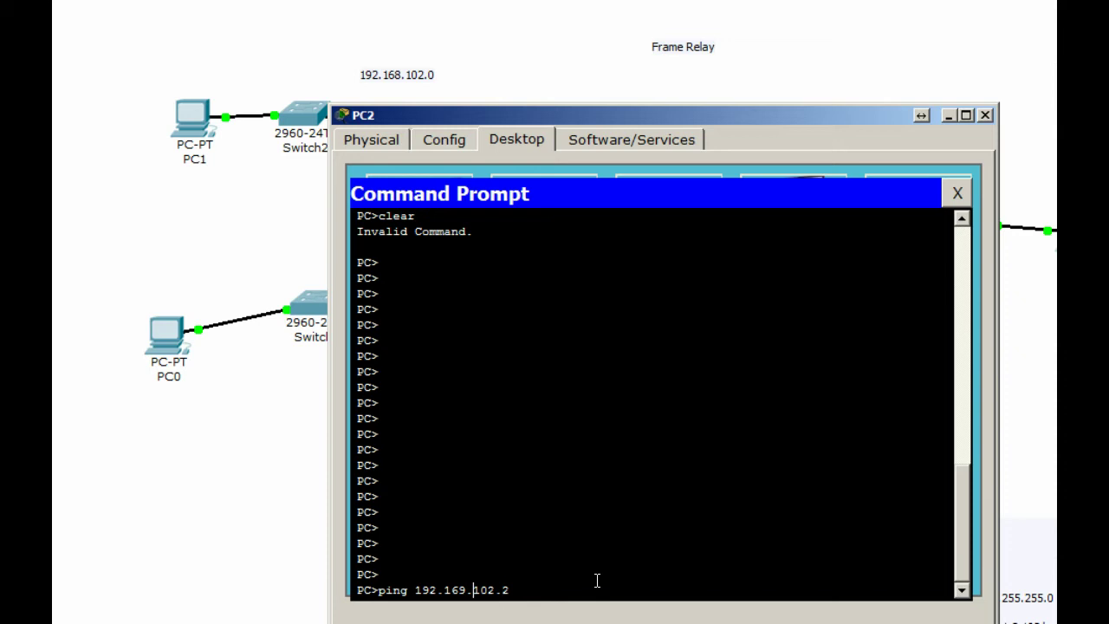
key(Left)
key(BackSpace)
text(8)
key(Return)
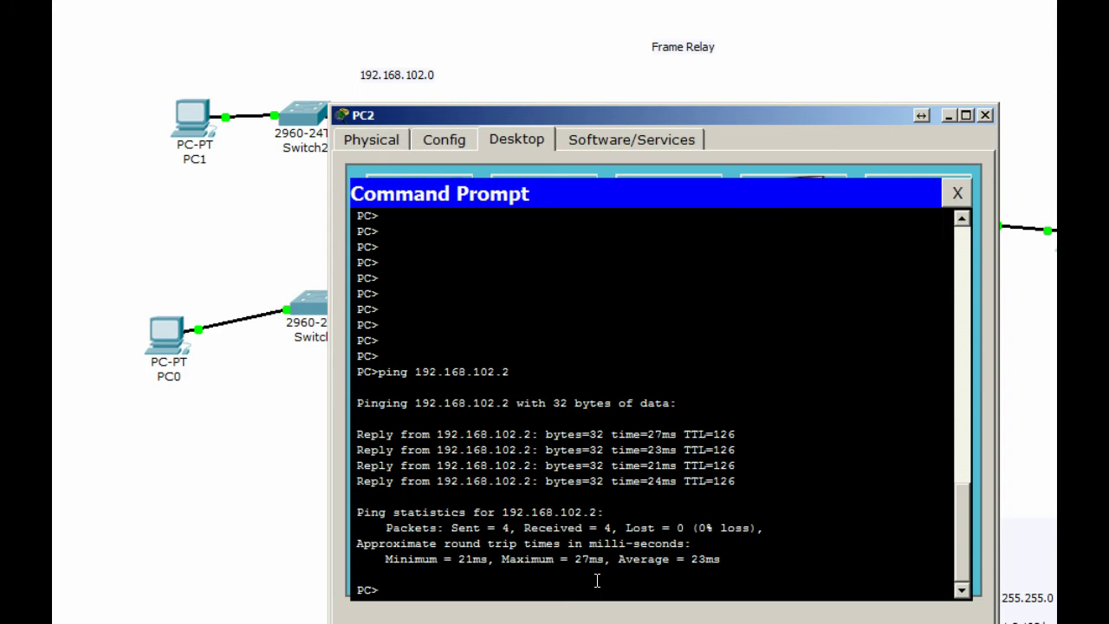
click(948, 116)
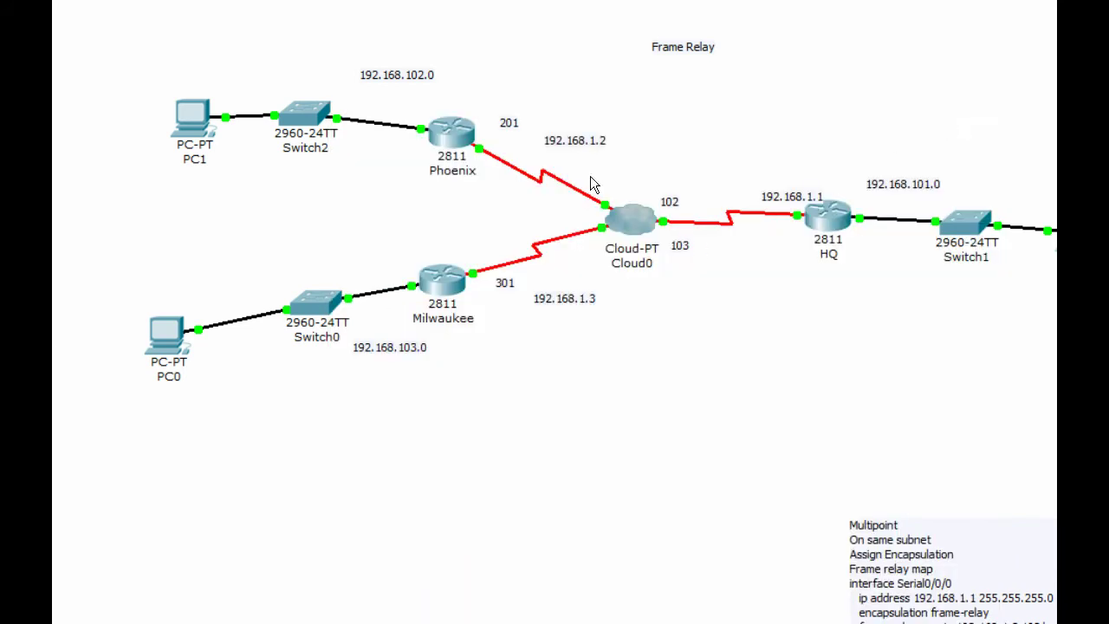